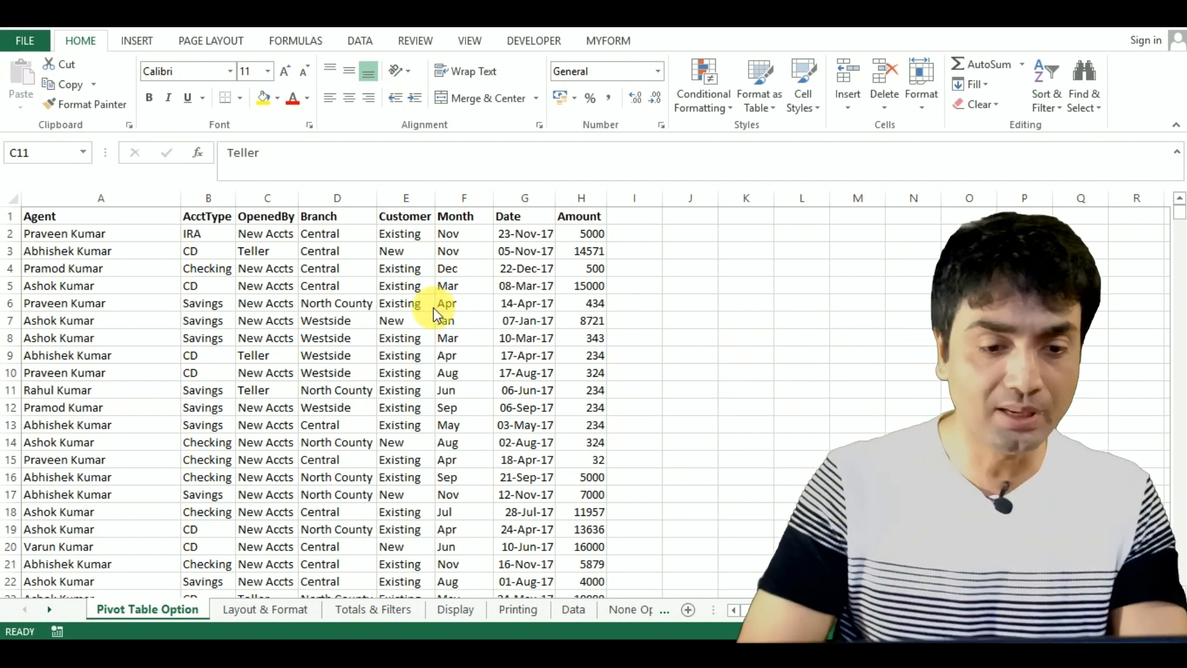
Step: Create a PivotTable from the agent data range A1:H723, placed on the existing worksheet at J5
click(299, 374)
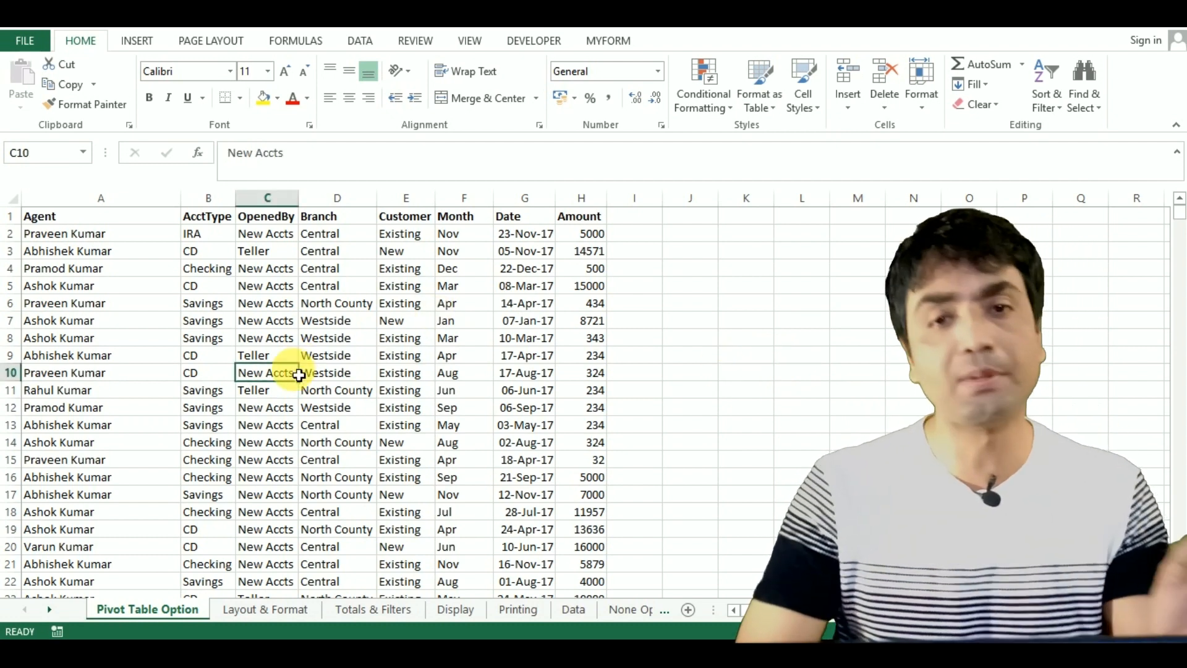
click(299, 357)
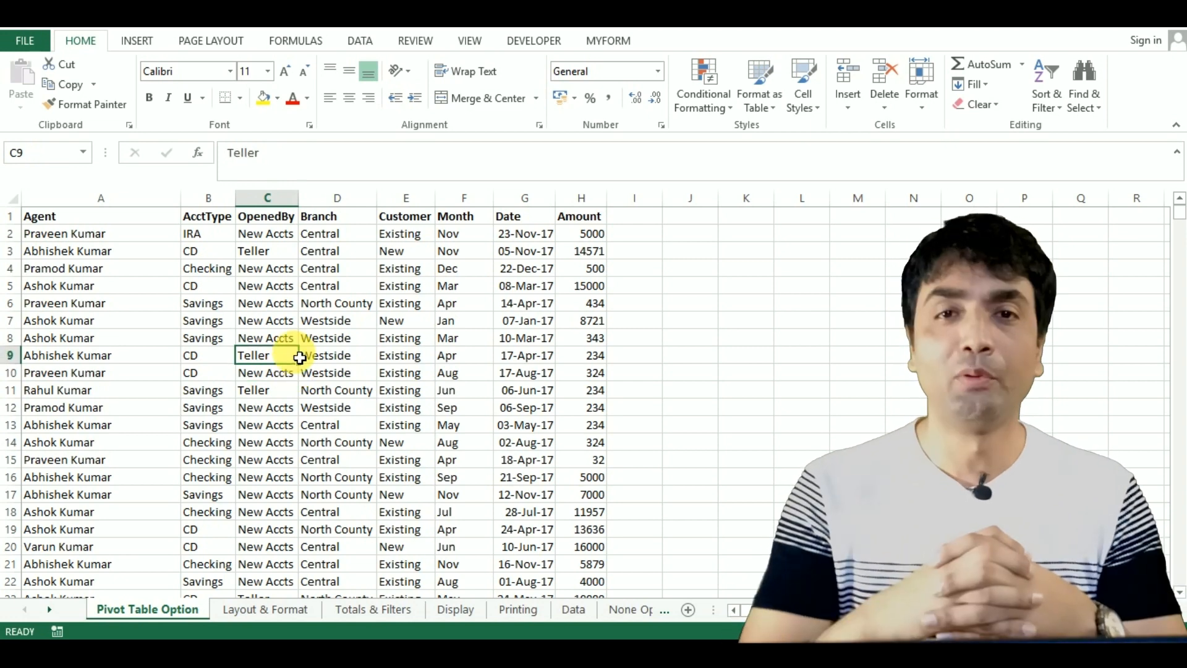
key(alt+n)
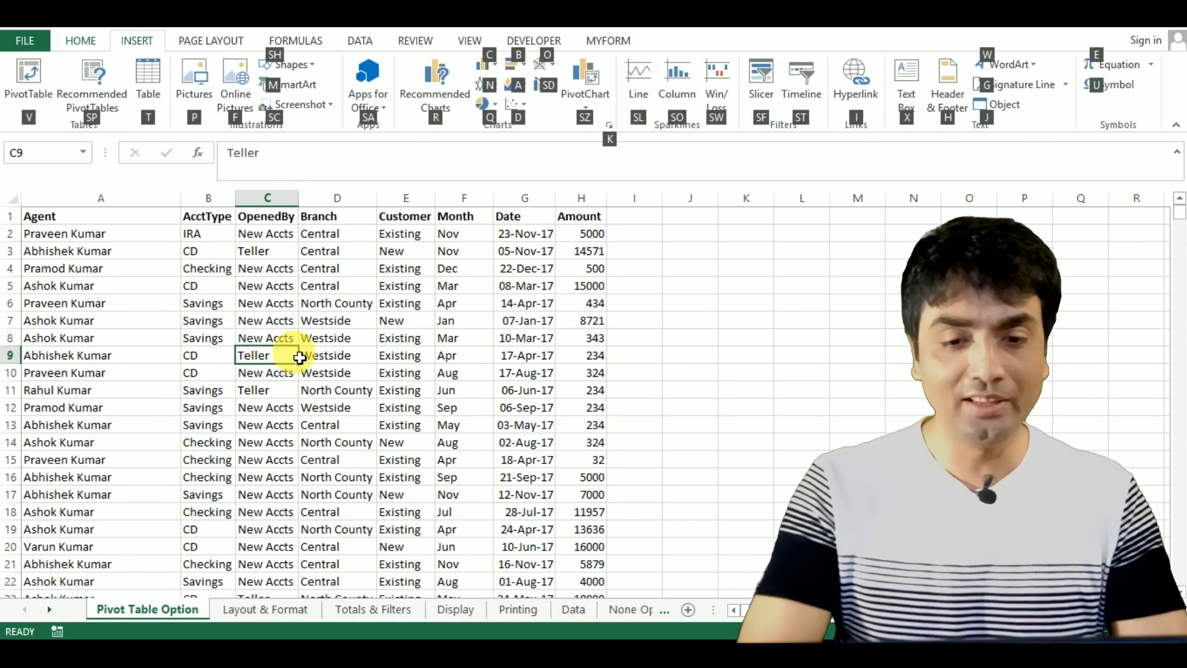
key(v)
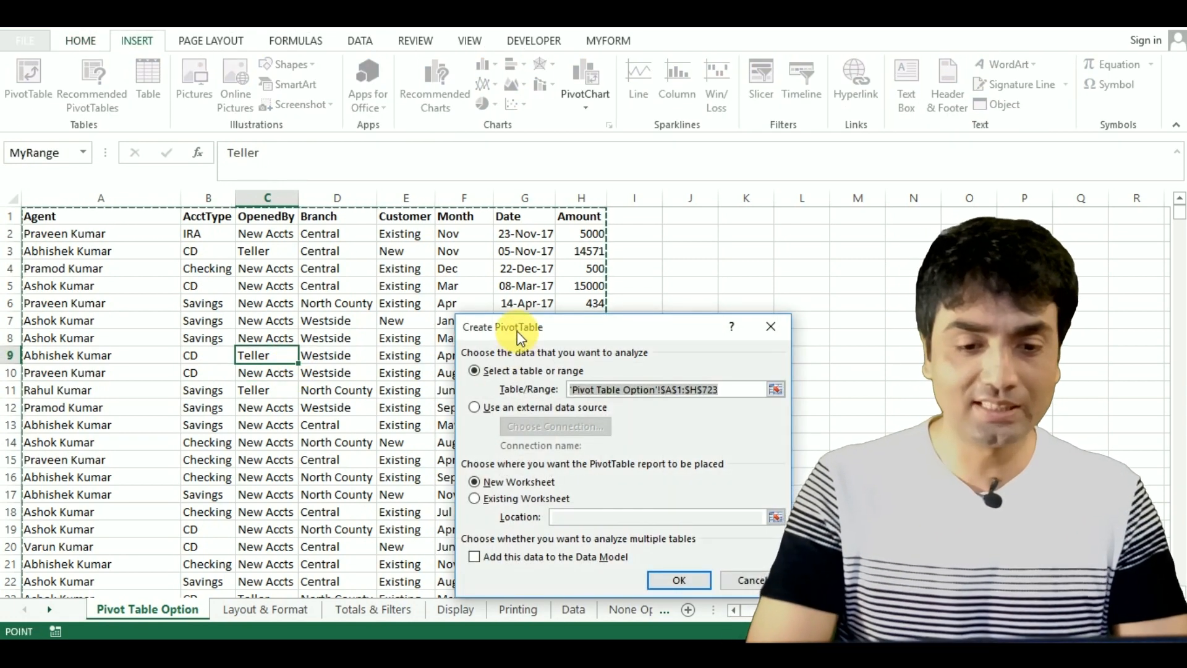
click(506, 497)
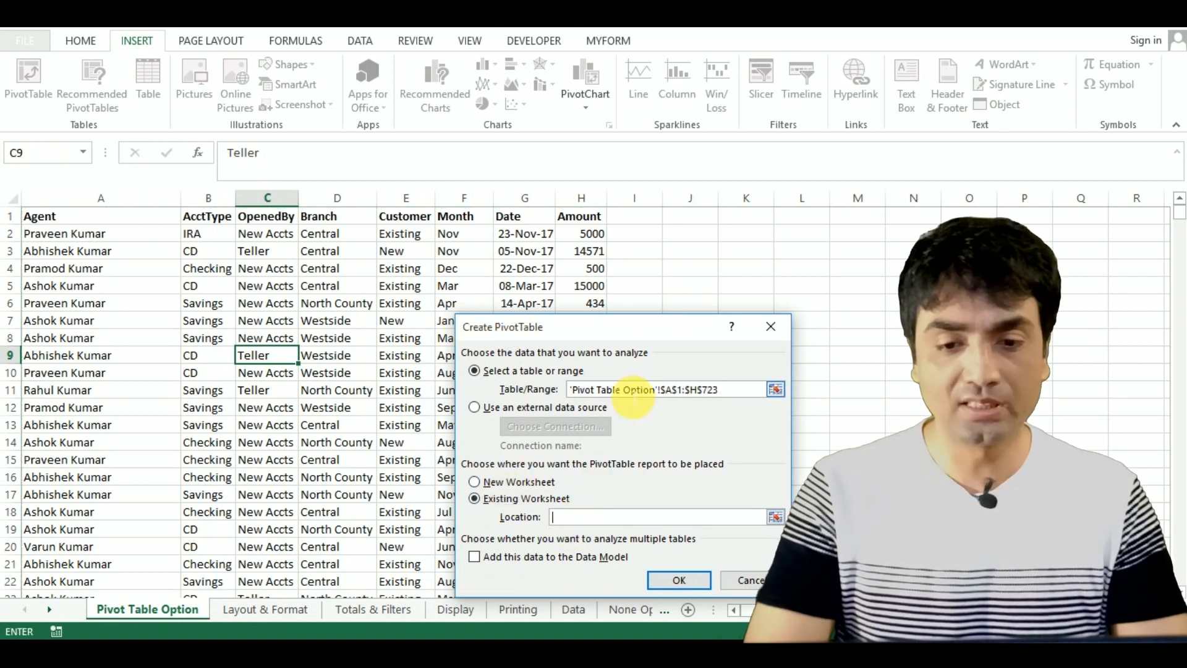
click(675, 578)
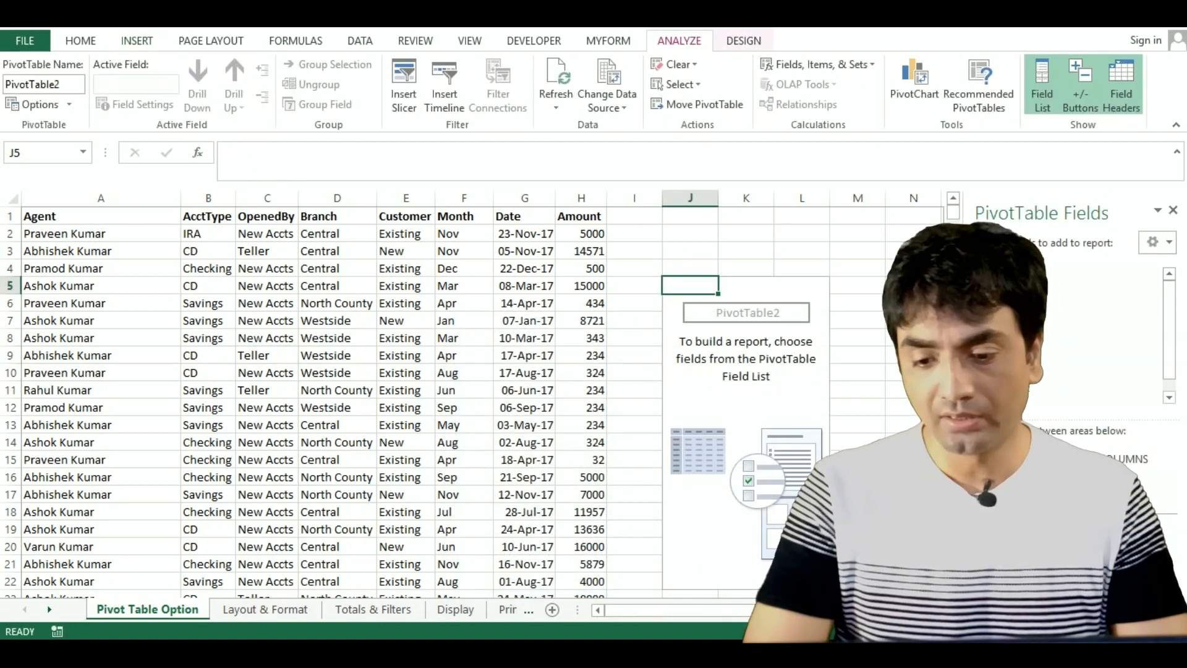
Step: Enable the Classic PivotTable layout on the Display settings of PivotTable Options
scroll(433, 396, right, 4)
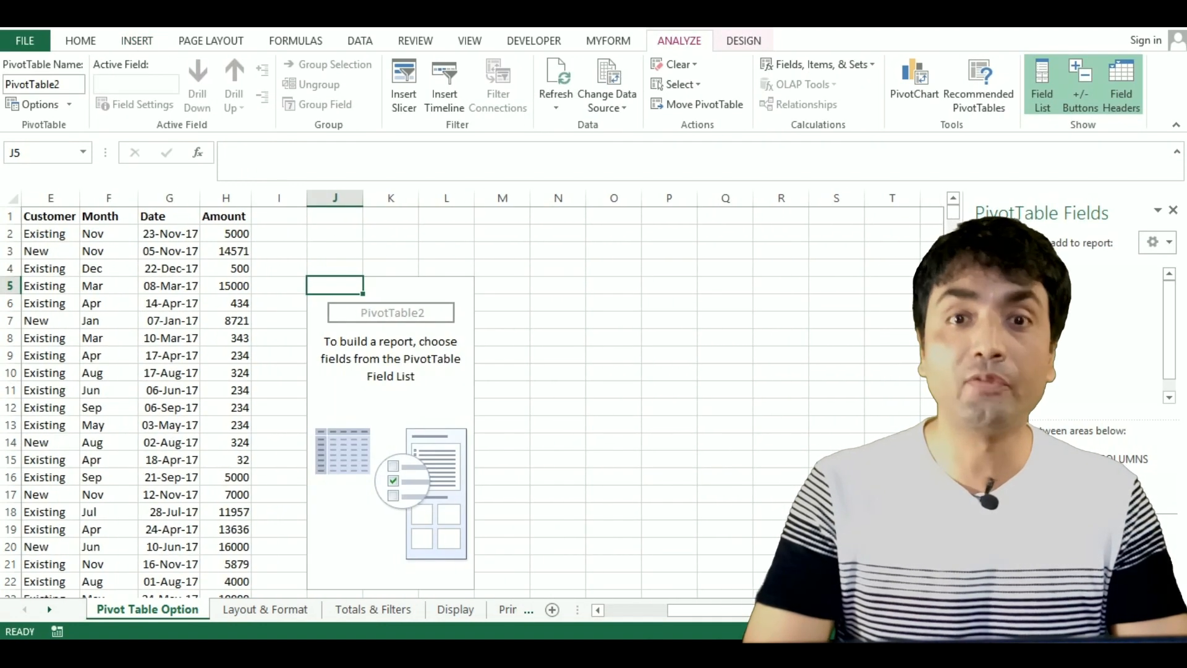
right_click(396, 365)
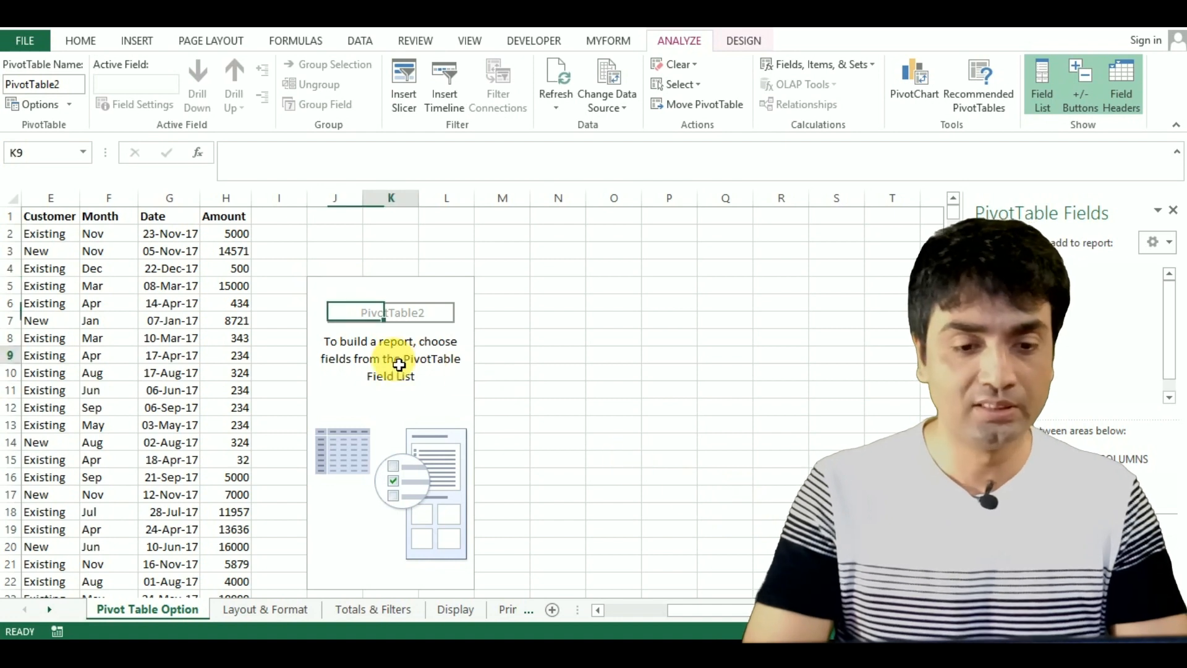
click(447, 436)
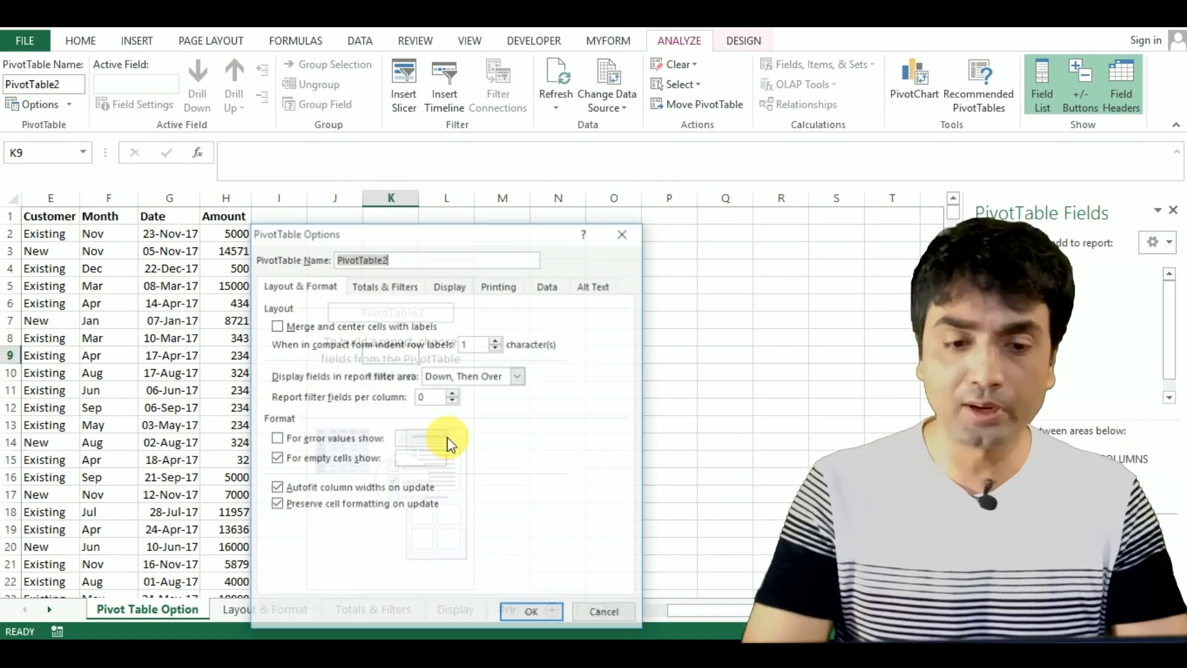
click(458, 287)
click(306, 416)
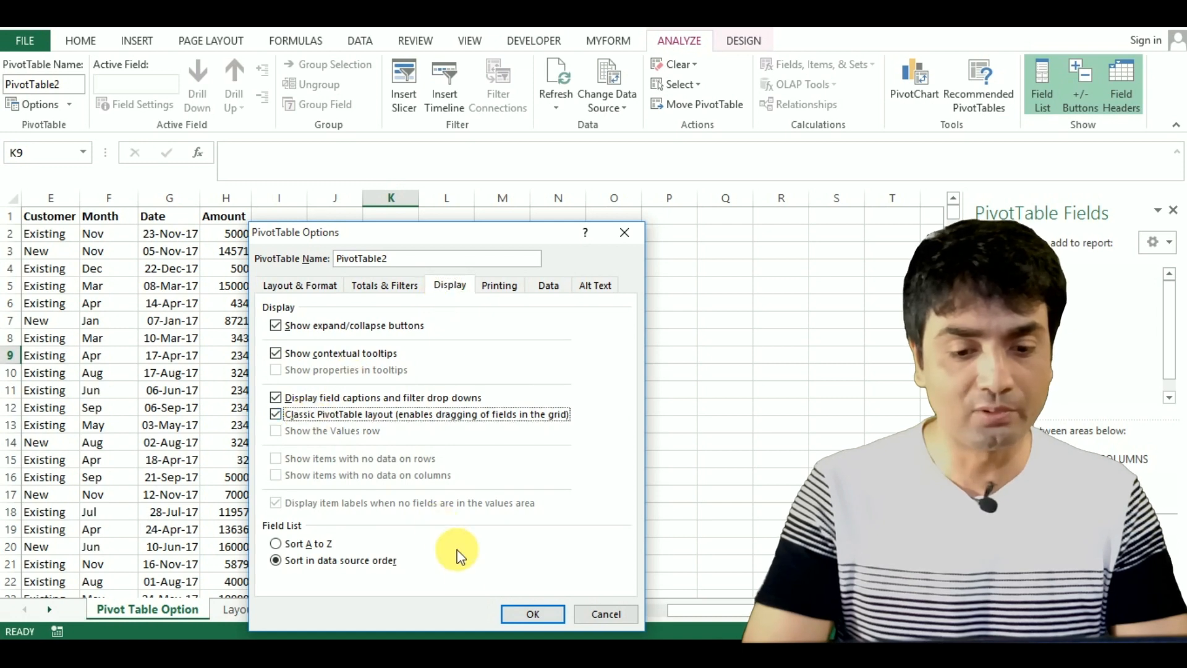
click(517, 614)
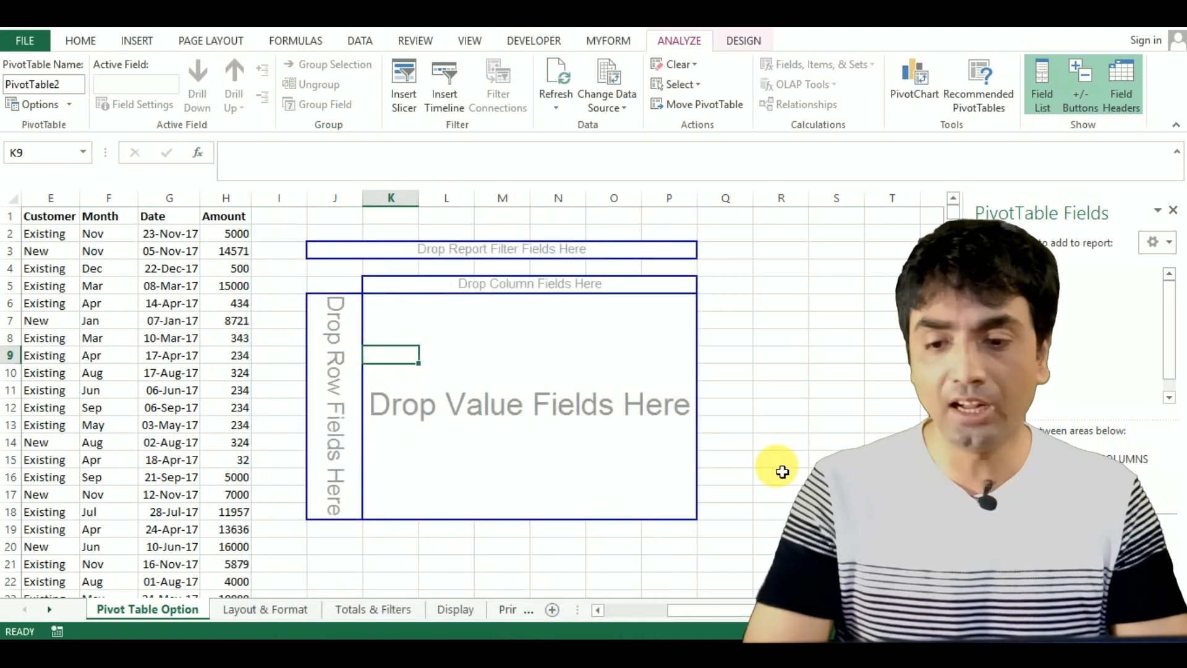
Step: Add Agent and Branch as row fields and Amount as Sum of Amount values
drag(1006, 270, 1014, 560)
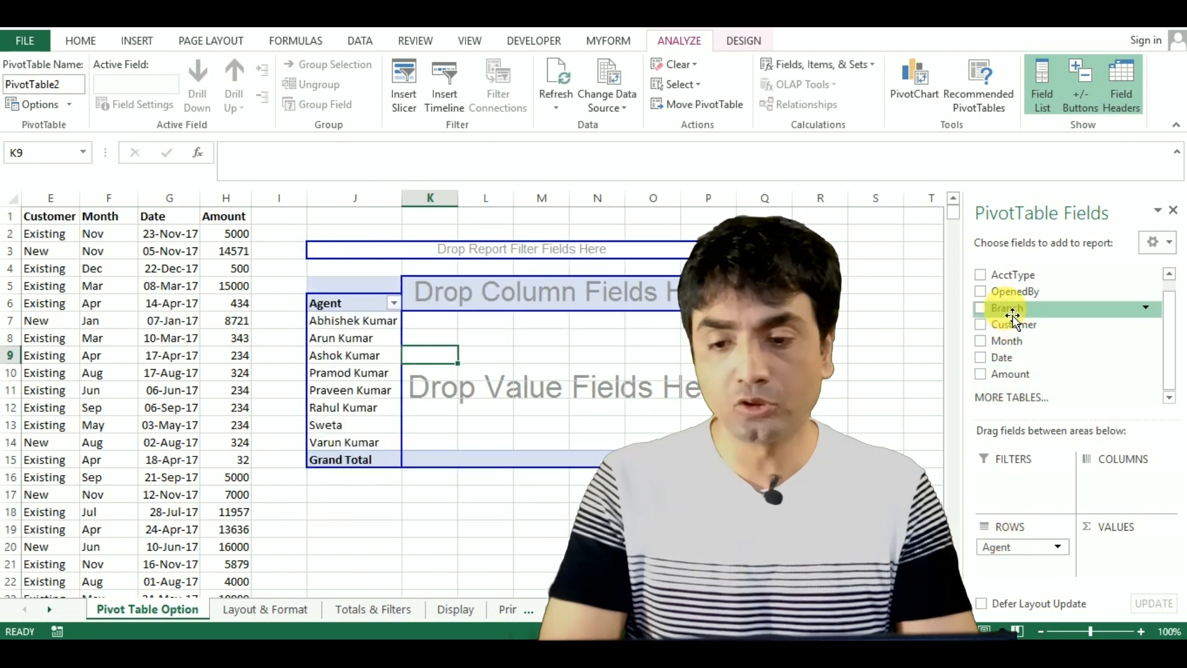
drag(1012, 315, 558, 395)
drag(408, 354, 399, 355)
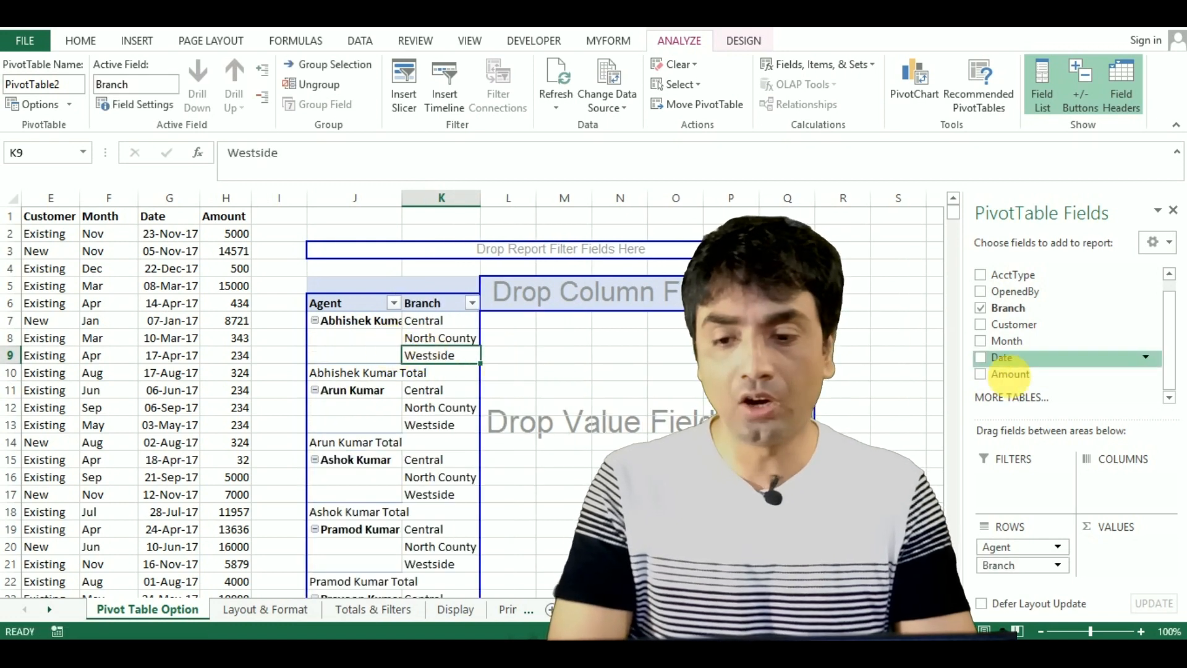
drag(1011, 375, 1123, 548)
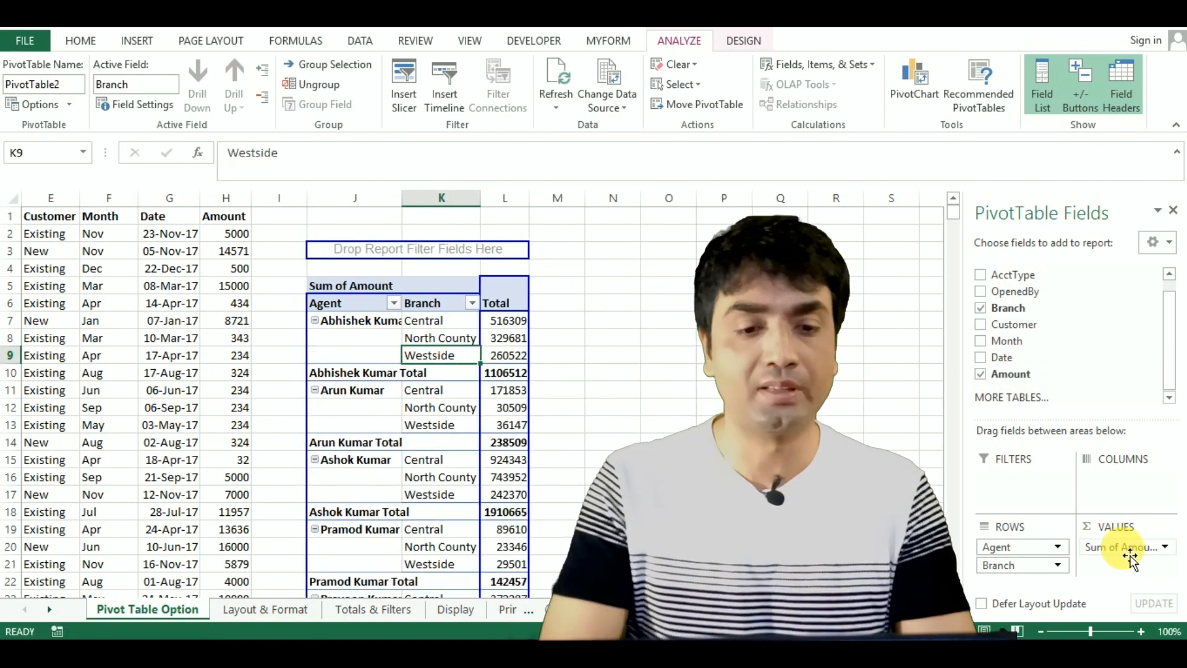
Step: Autofit column J so the agent name labels fit
mouse_move(498, 399)
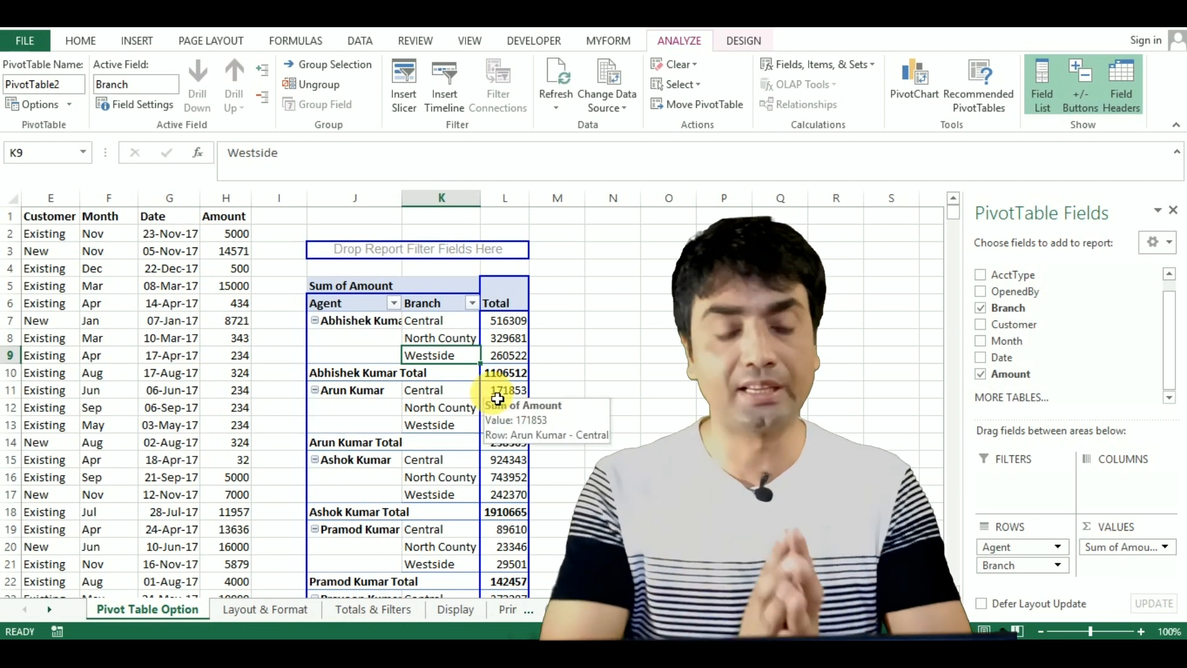
click(401, 355)
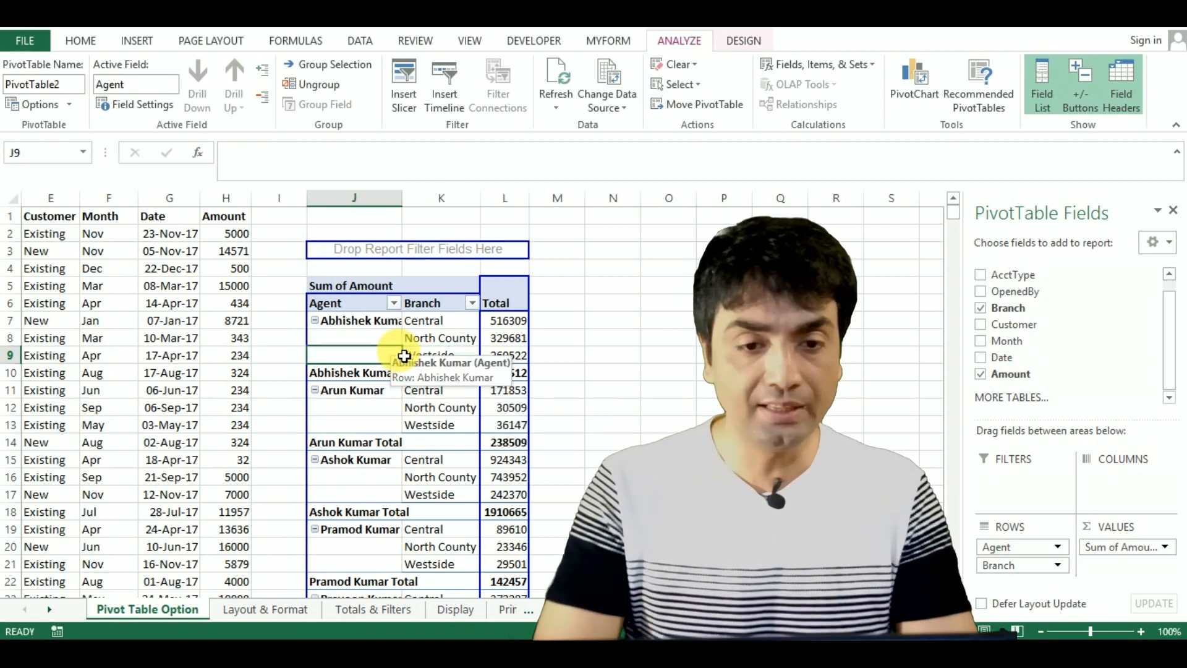
click(382, 327)
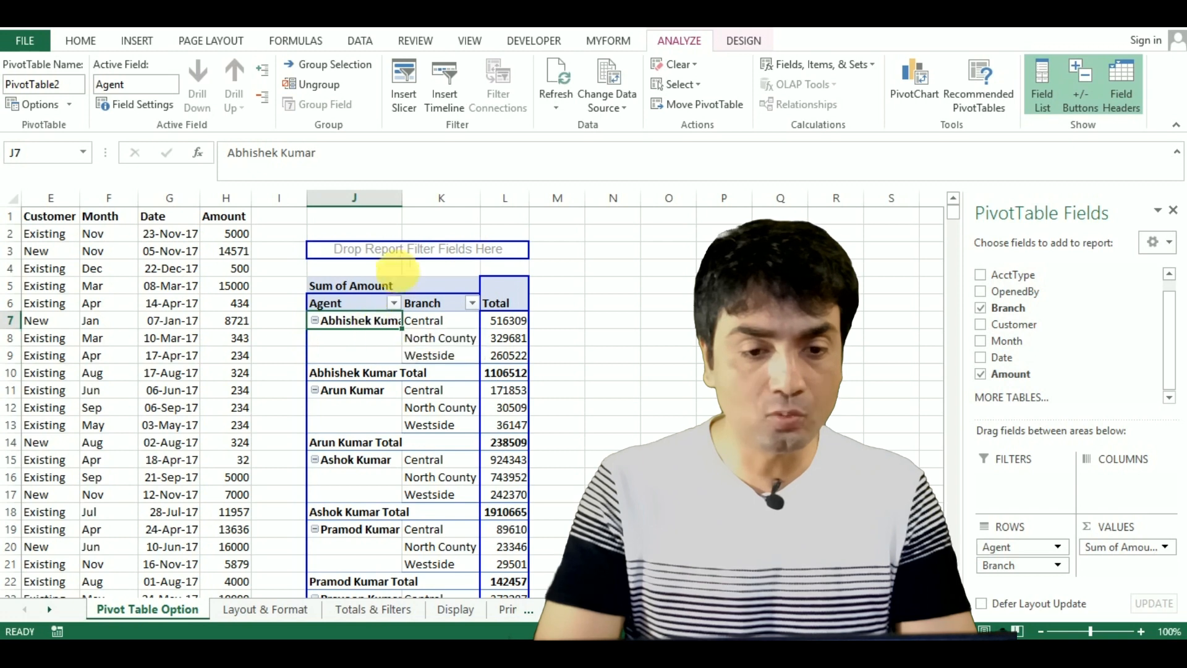
drag(409, 205, 408, 204)
double_click(408, 204)
click(398, 198)
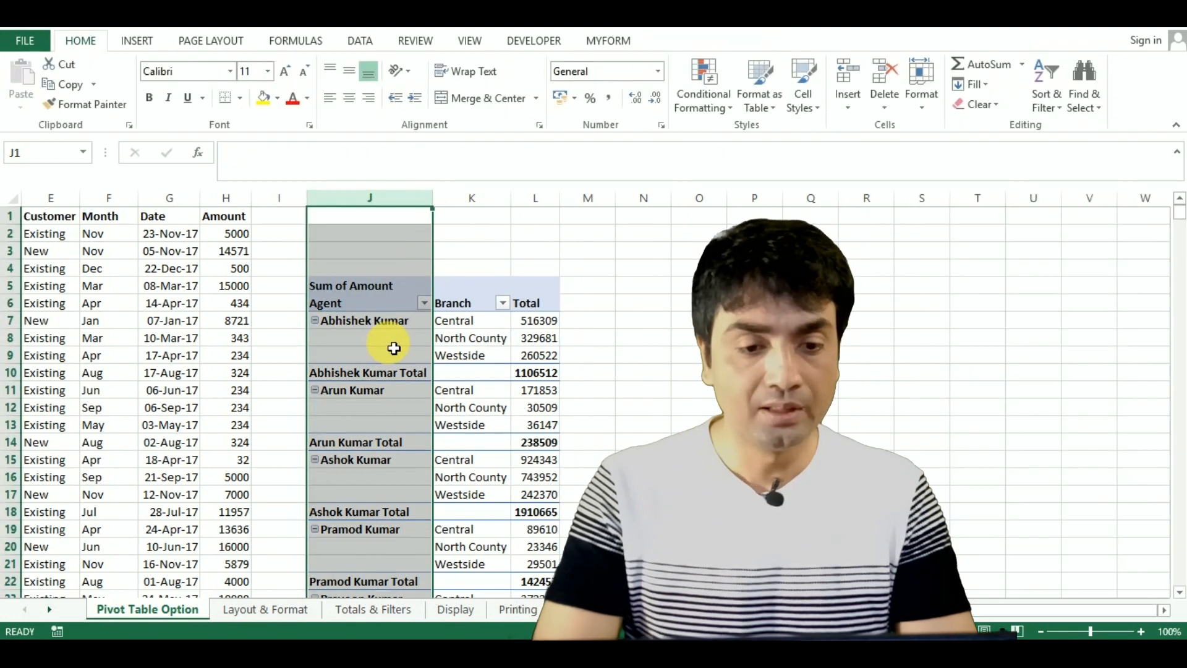
click(394, 348)
click(389, 324)
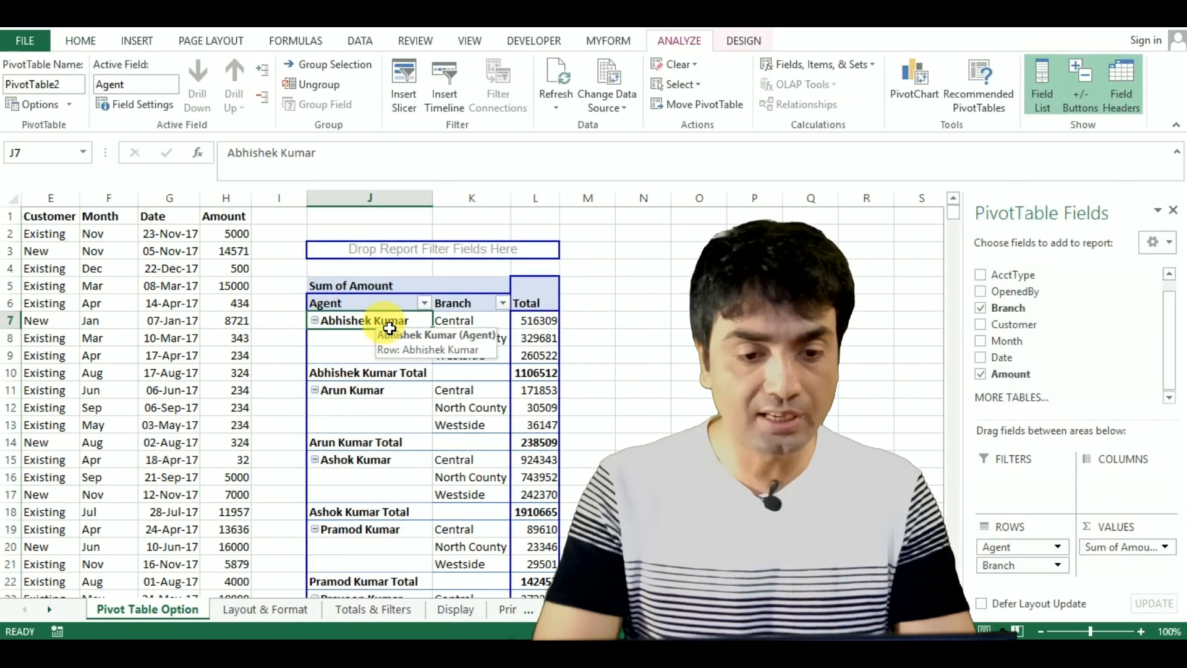
key(shift+Down)
key(shift+Down)
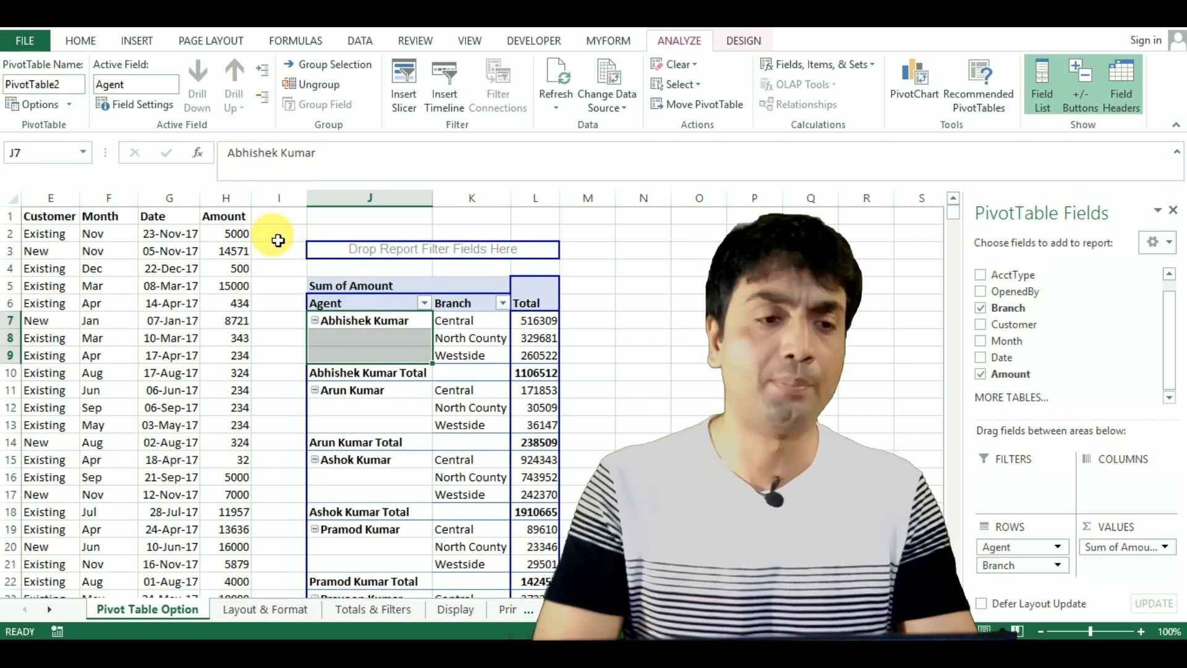
click(80, 41)
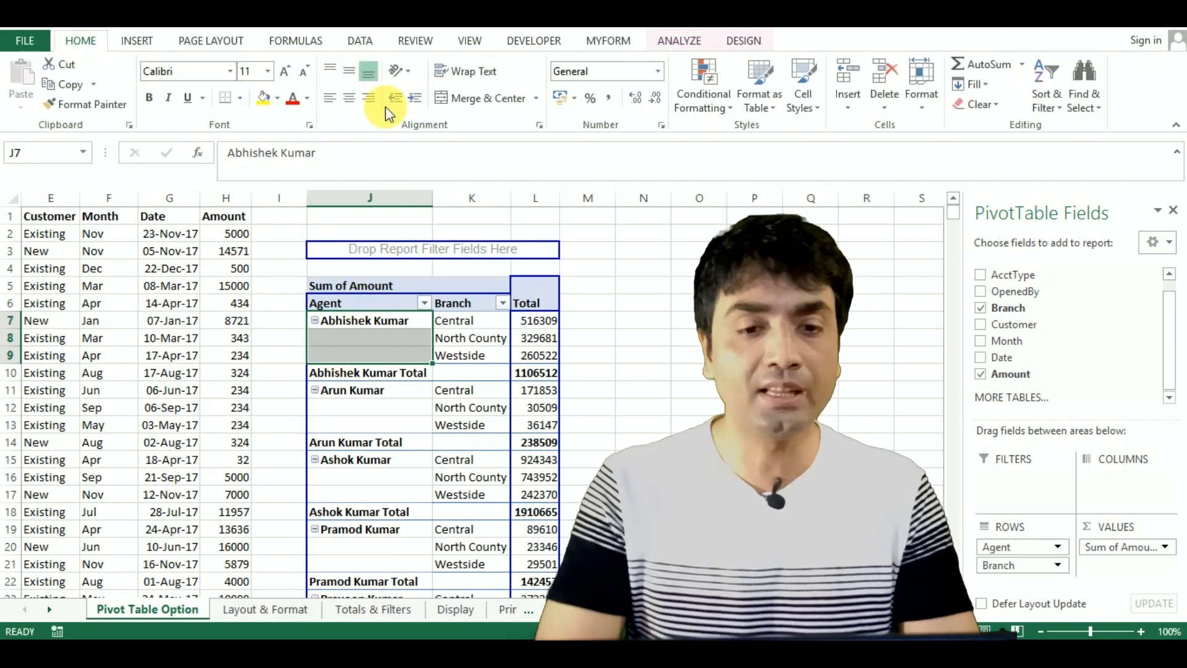
click(488, 99)
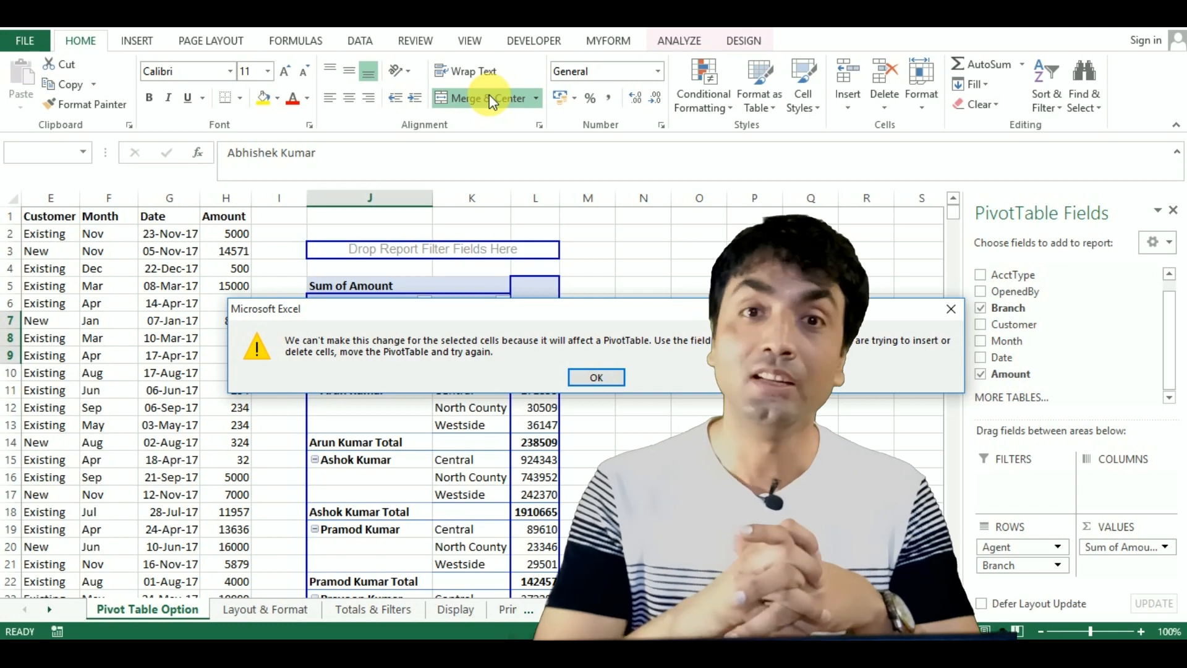
key(Return)
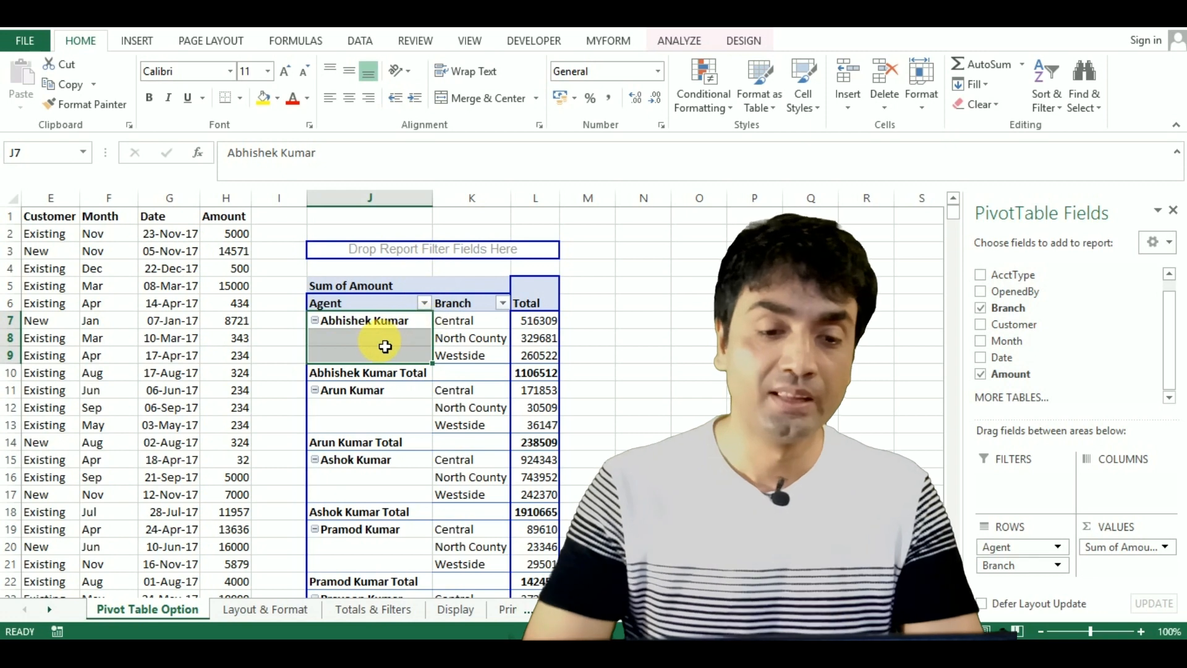
Step: Turn on 'Merge and center cells with labels' in the PivotTable Options Layout & Format settings
right_click(381, 340)
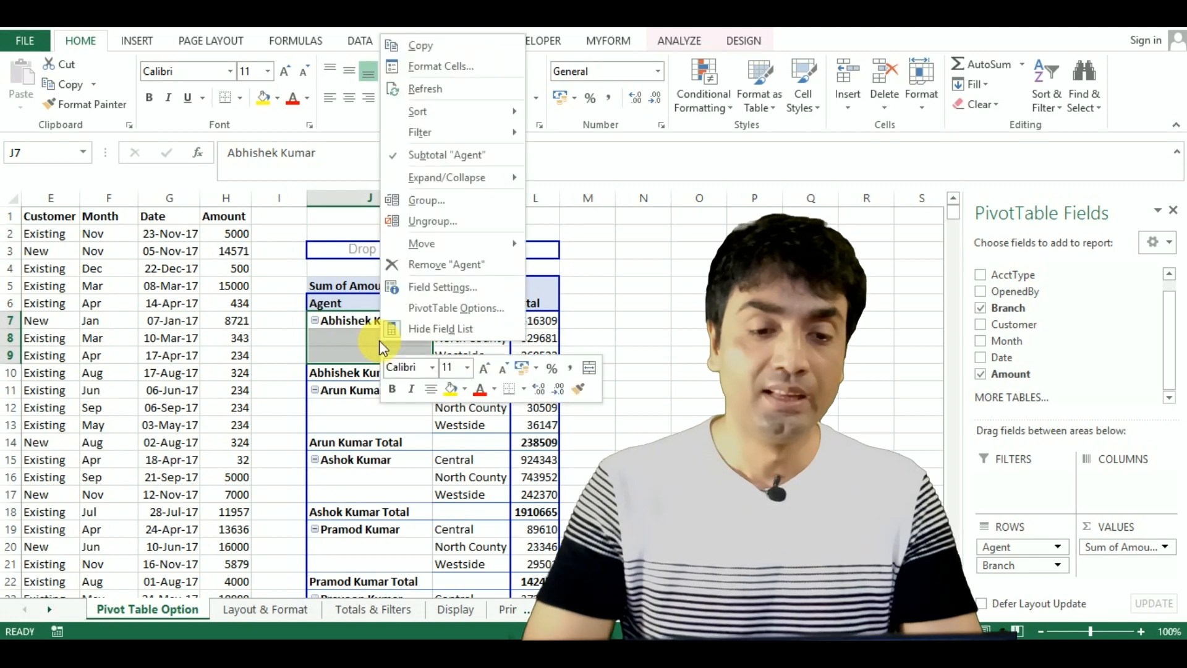
click(441, 307)
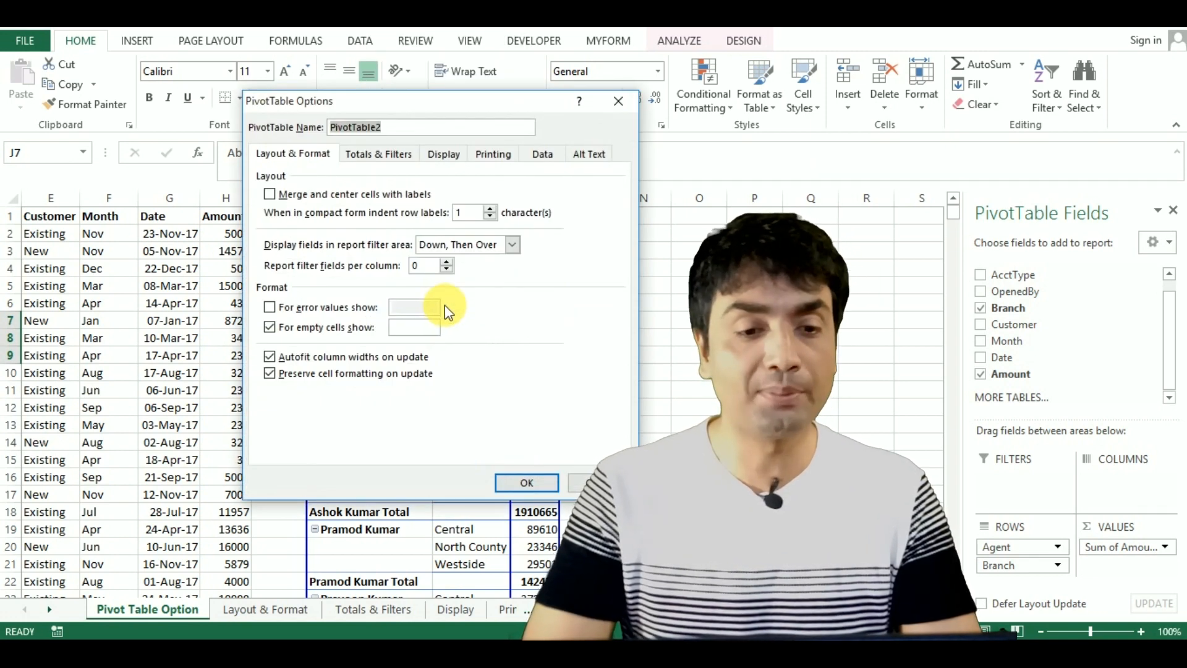
drag(406, 100, 508, 34)
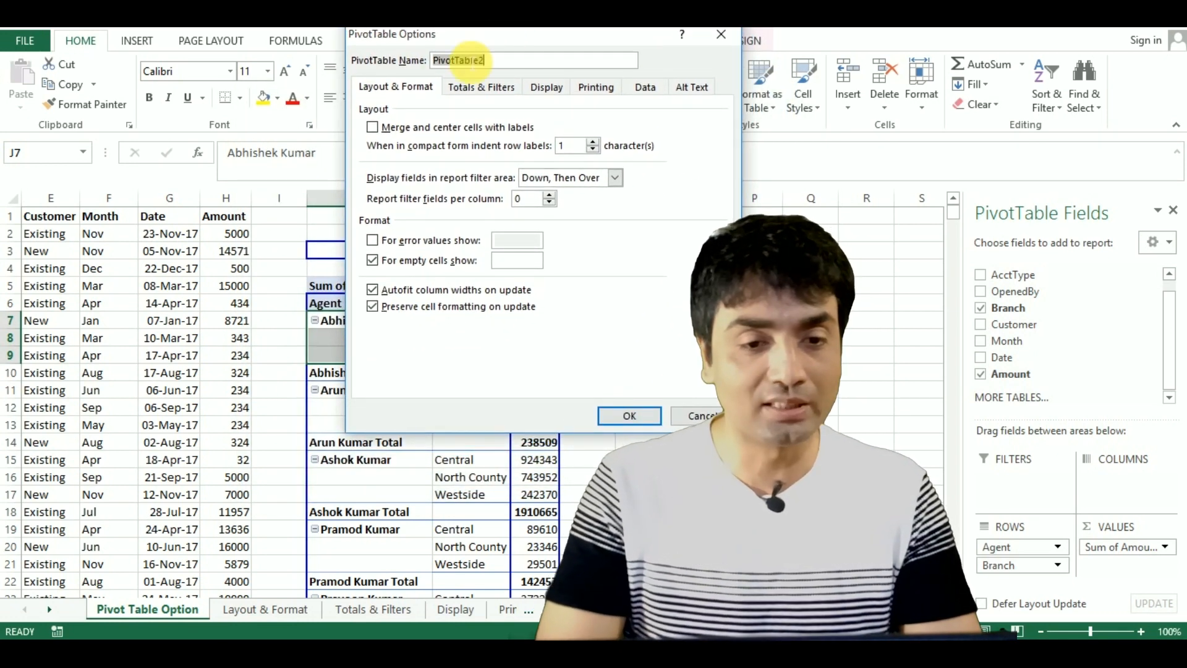
click(373, 128)
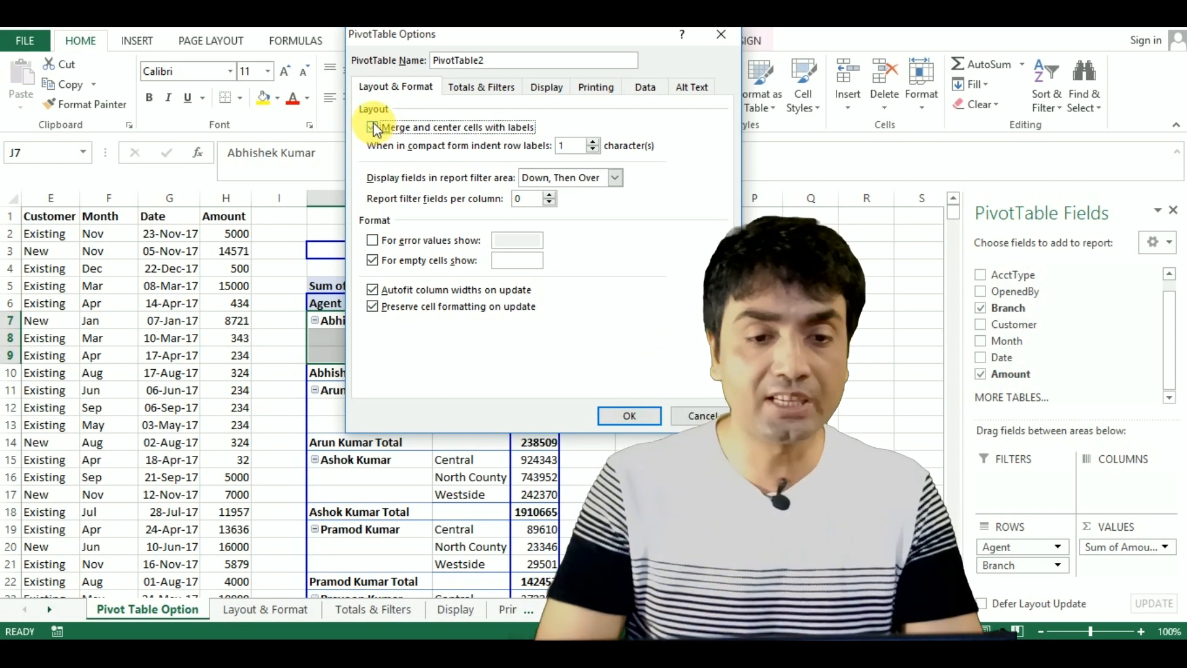
click(630, 414)
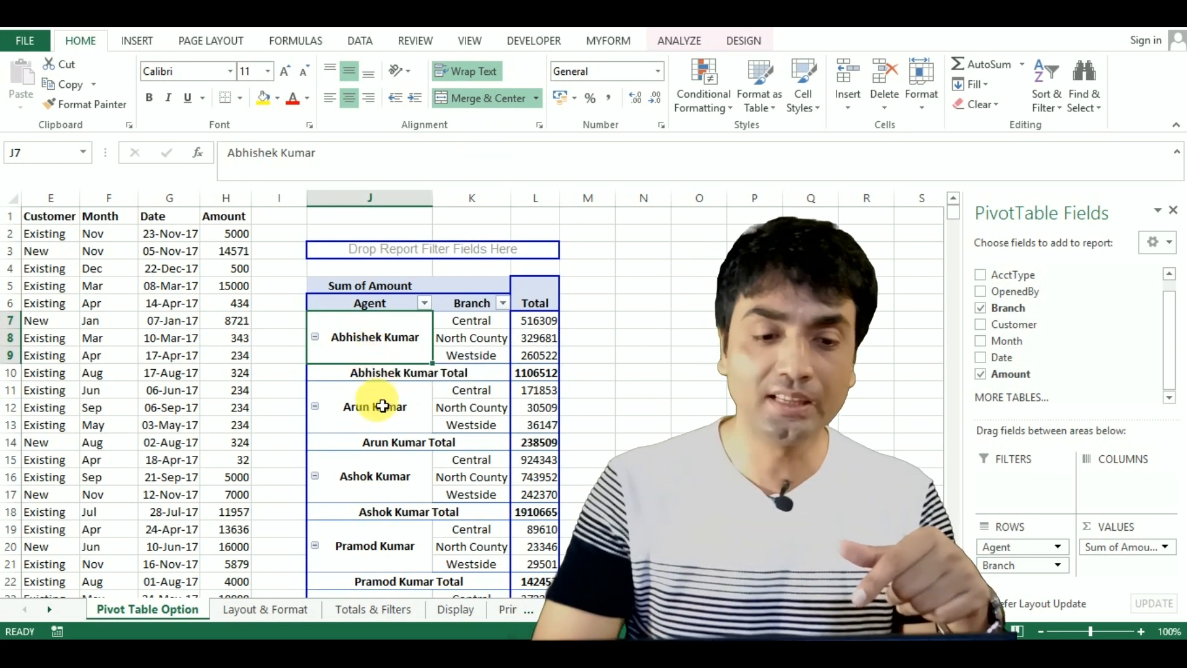
Step: Uncheck 'Merge and center cells with labels' in PivotTable Options and apply it
right_click(398, 336)
click(448, 301)
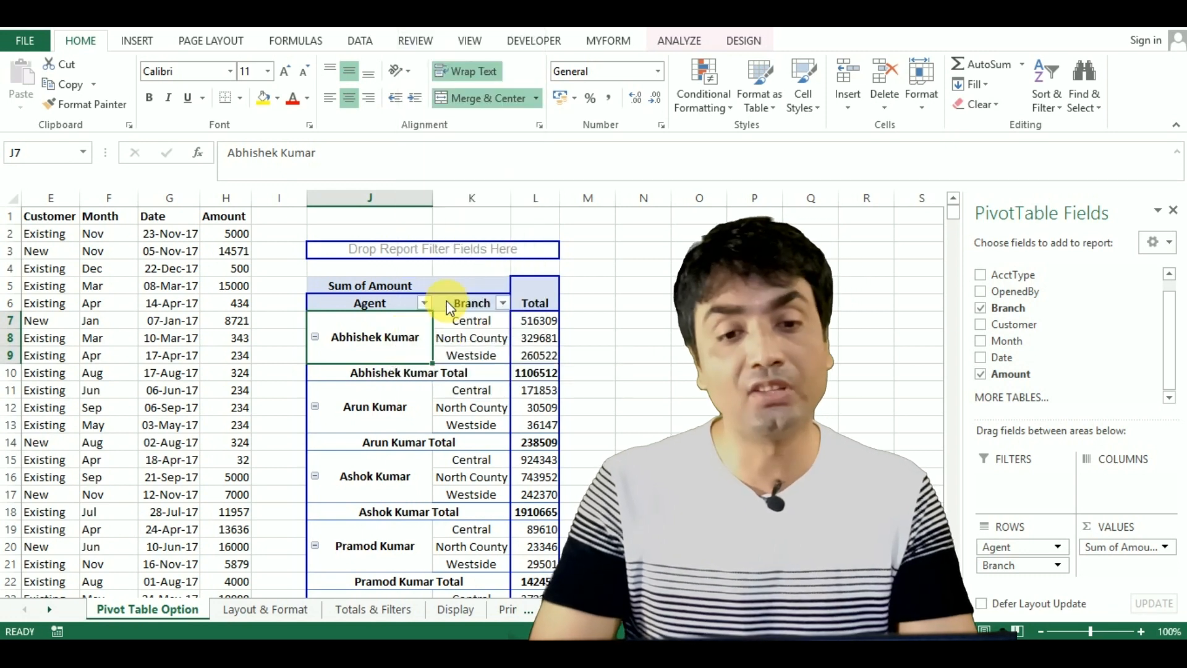
click(312, 188)
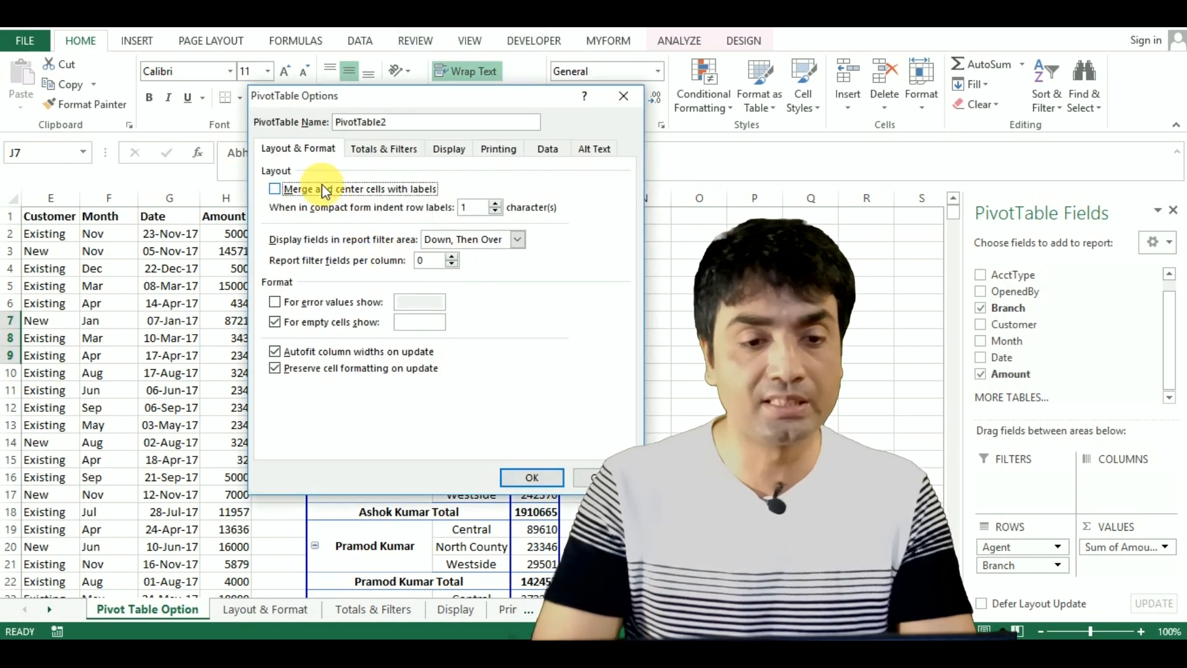
click(532, 477)
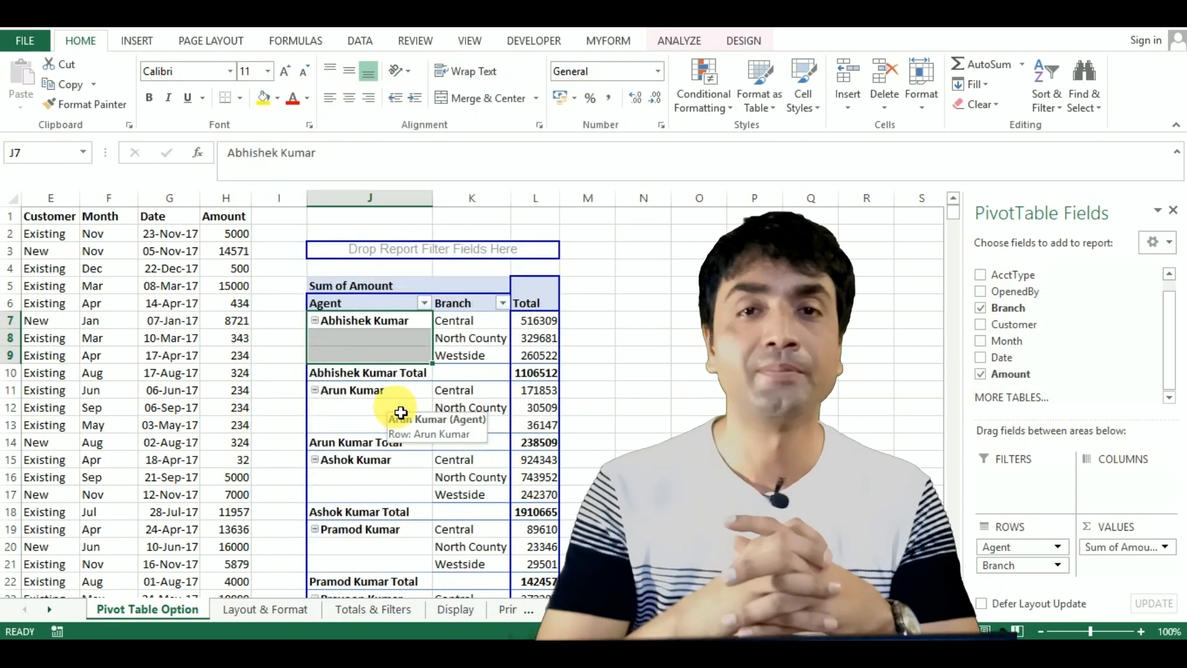
Step: Reopen PivotTable Options and close it without making changes
right_click(383, 356)
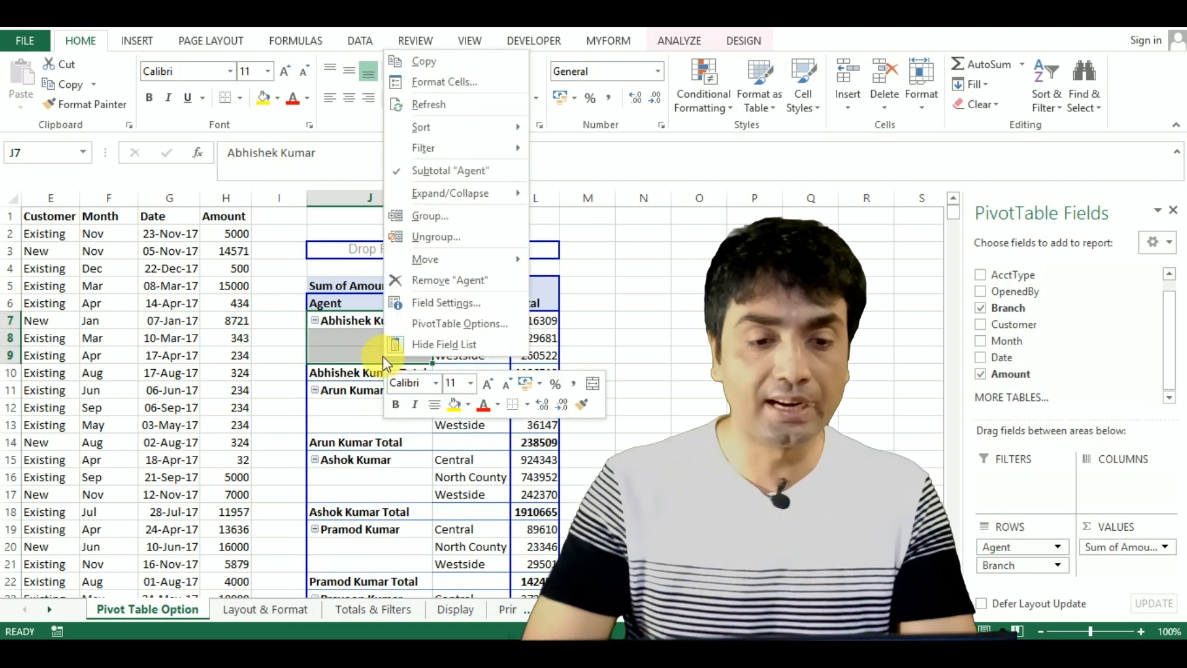
click(447, 323)
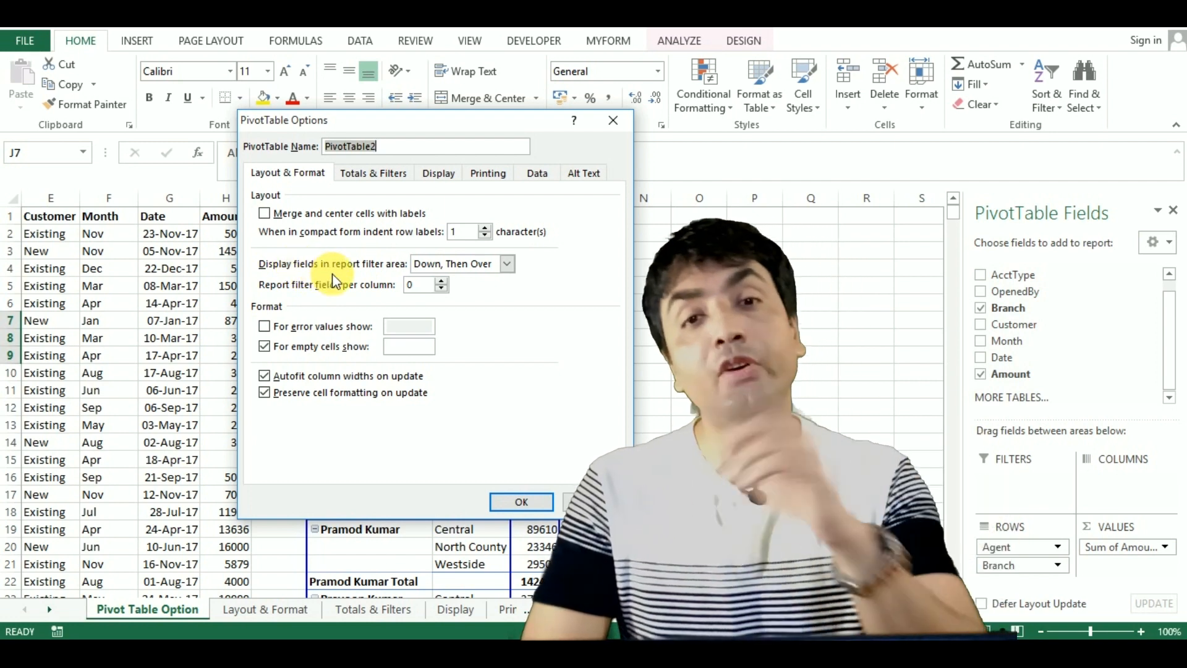
key(Escape)
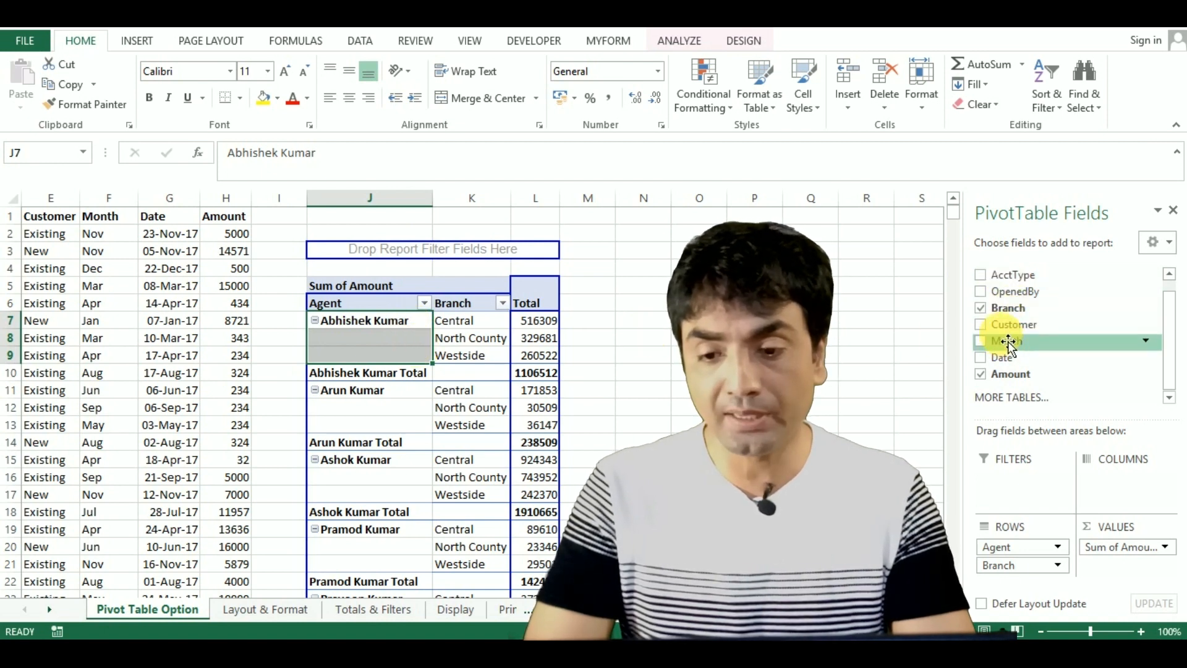
Step: Remove Branch from rows, make AcctType, OpenedBy, Branch and Customer filters, and put Month in Columns
click(1007, 307)
drag(1036, 286, 1048, 480)
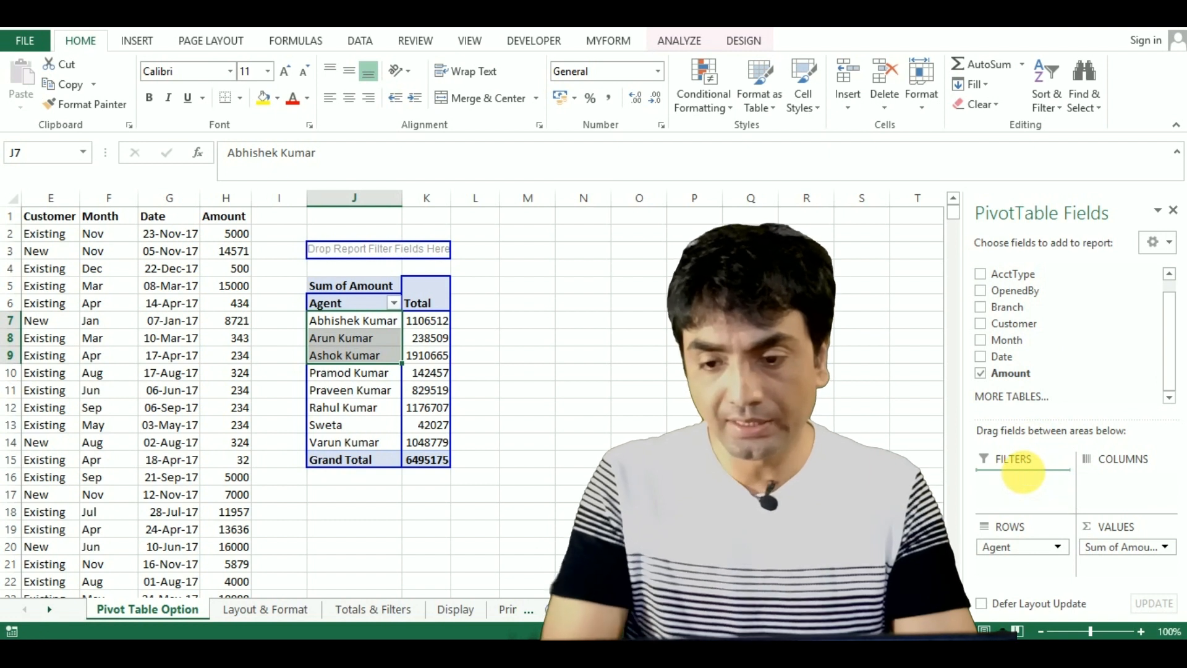
drag(1014, 308, 1034, 506)
drag(1025, 326, 1029, 518)
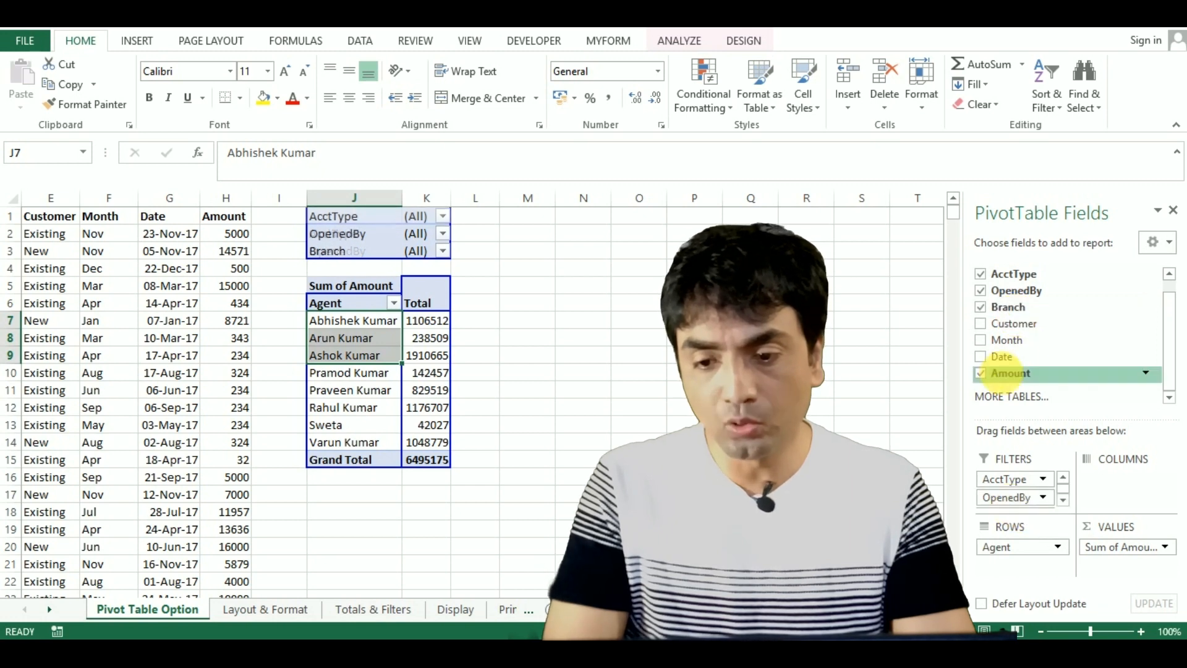
drag(1021, 340, 1011, 507)
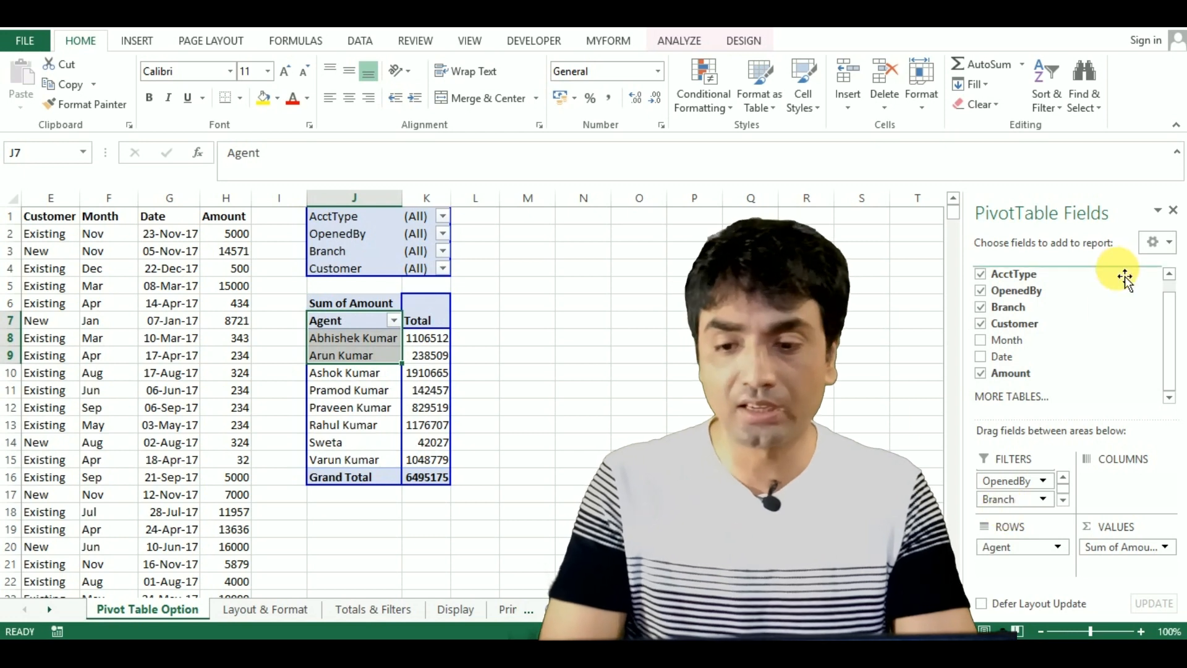
drag(1015, 342, 1123, 485)
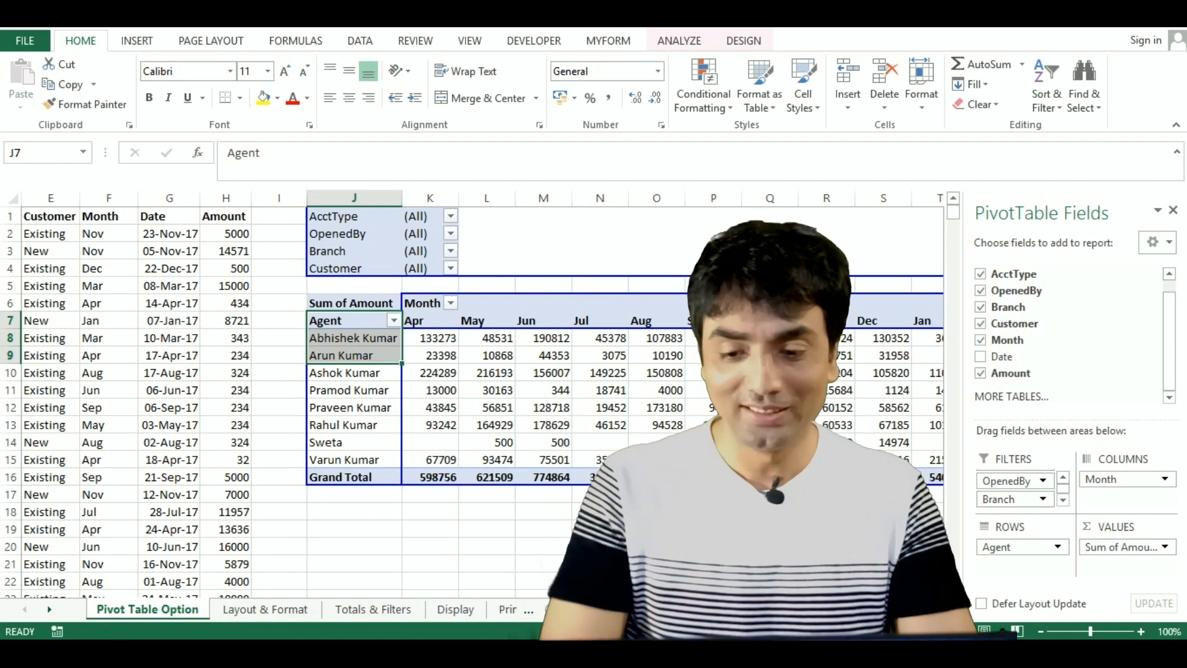
click(954, 610)
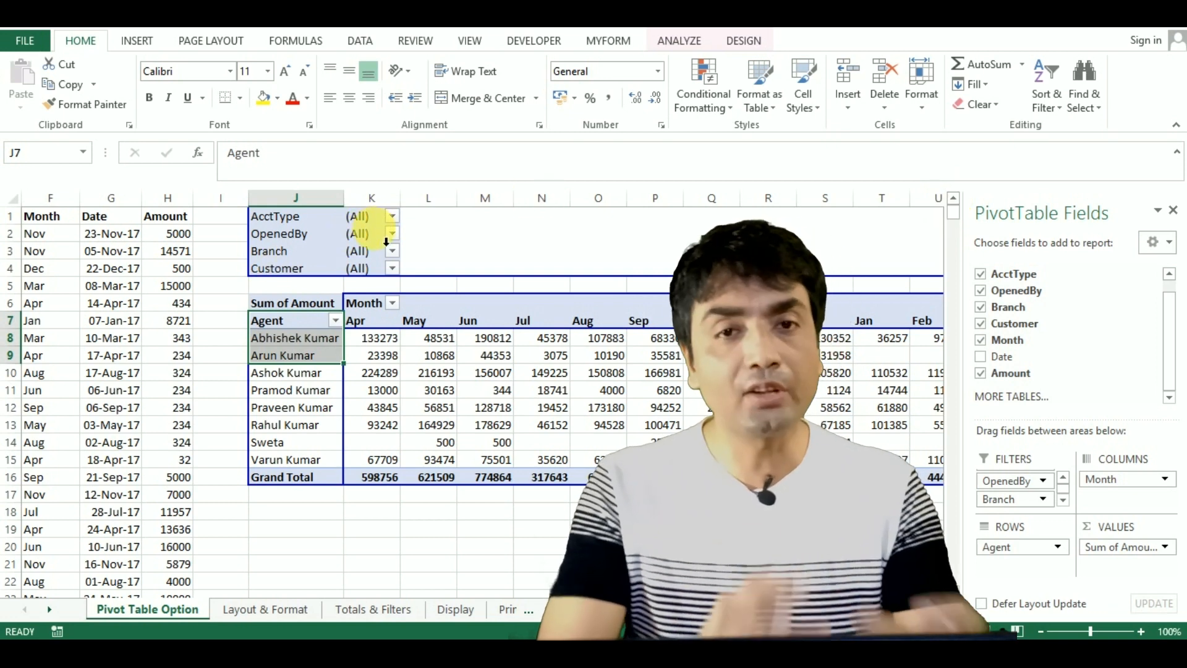
Step: Review the AcctType and OpenedBy filter dropdown values, leaving them unchanged
click(392, 217)
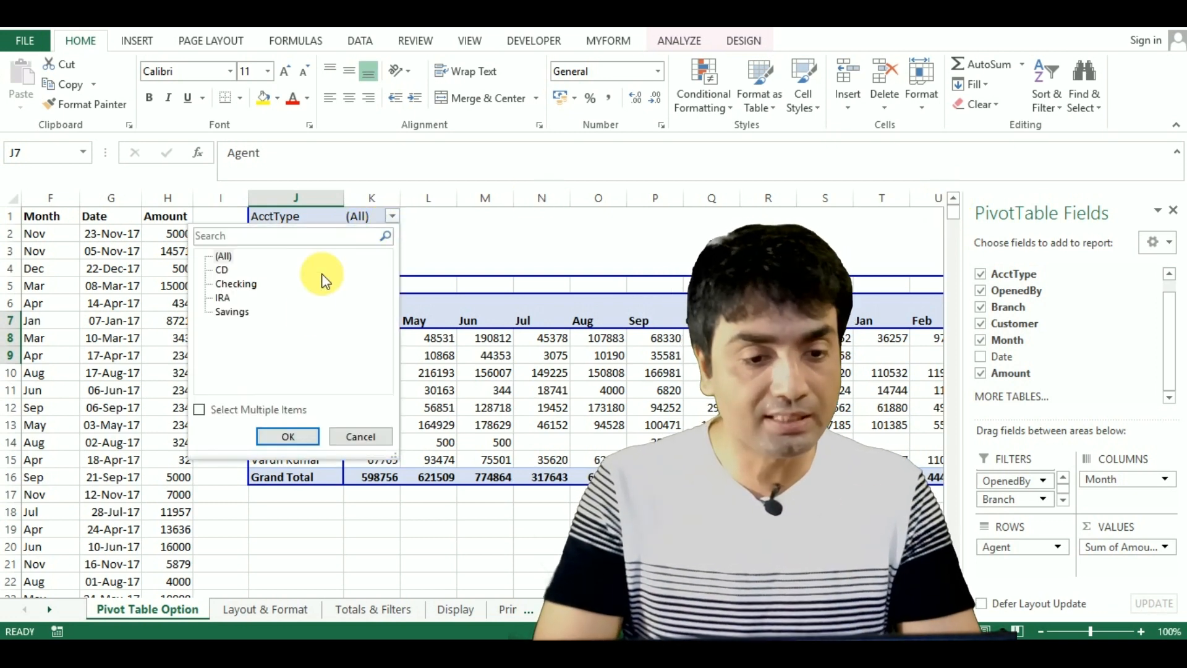
click(495, 347)
click(393, 234)
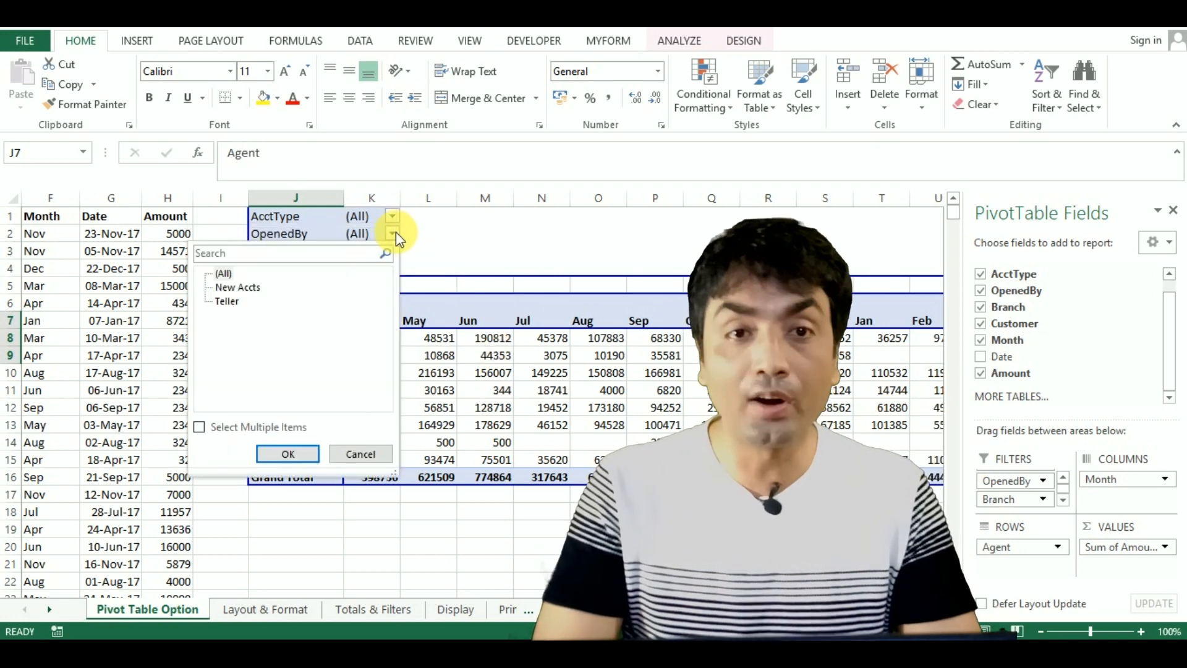
click(476, 338)
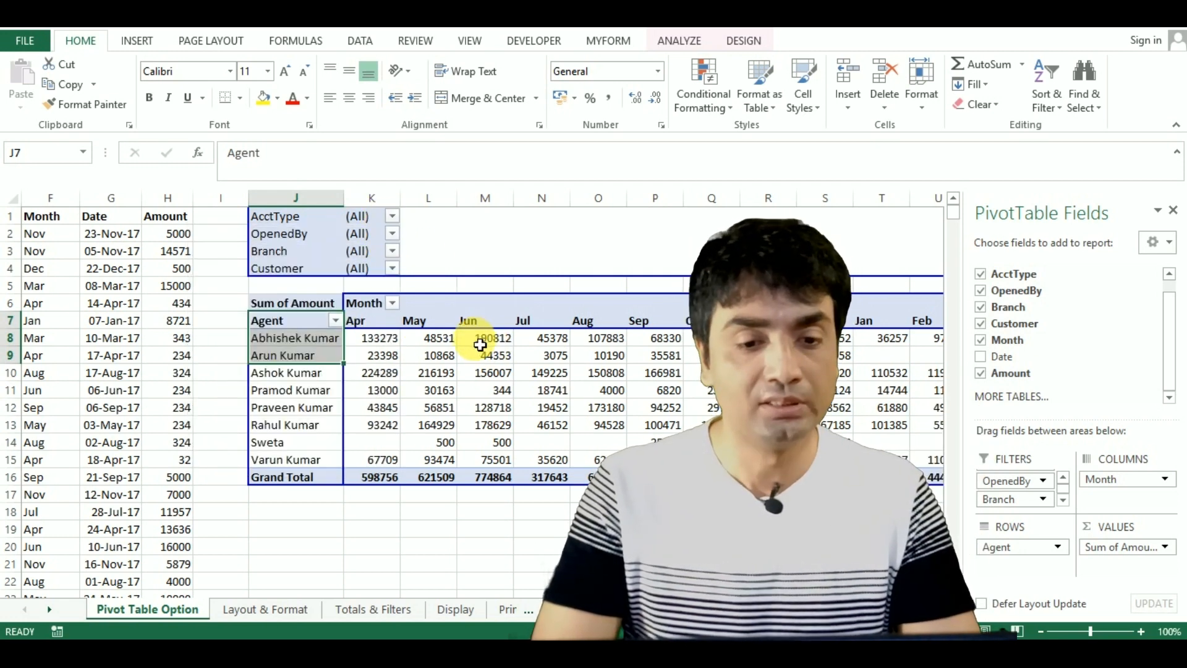
Step: Set report filters to display Over, Then Down with 2 filter fields per row
right_click(431, 338)
mouse_move(467, 436)
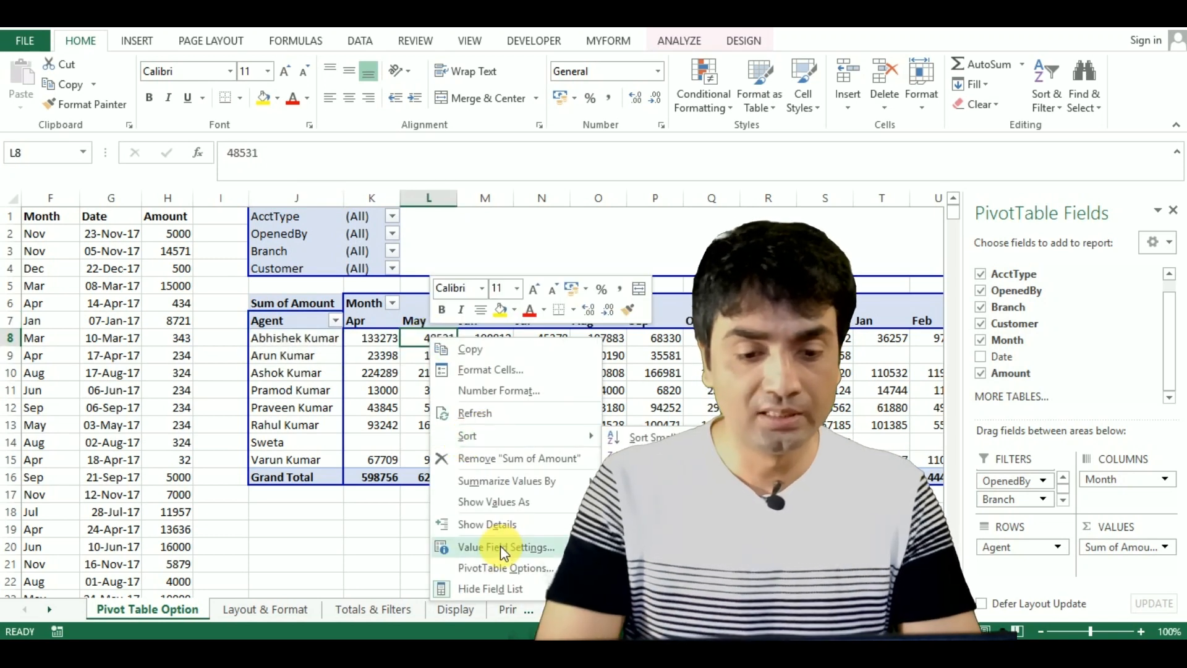
click(494, 564)
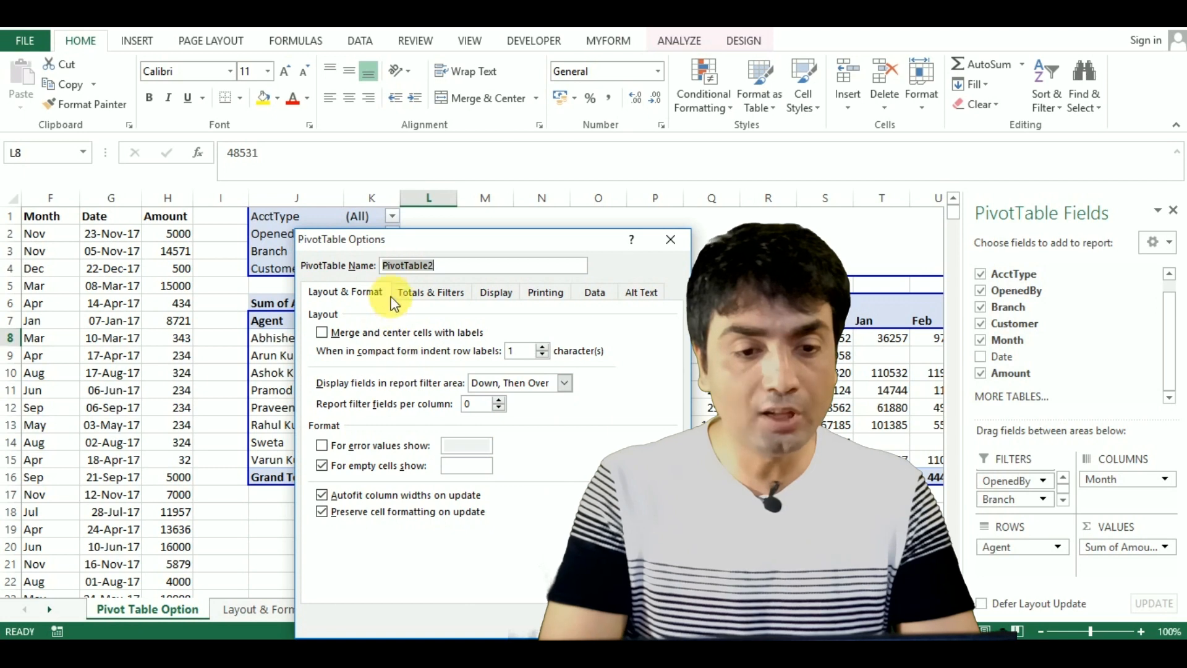
drag(381, 243, 336, 41)
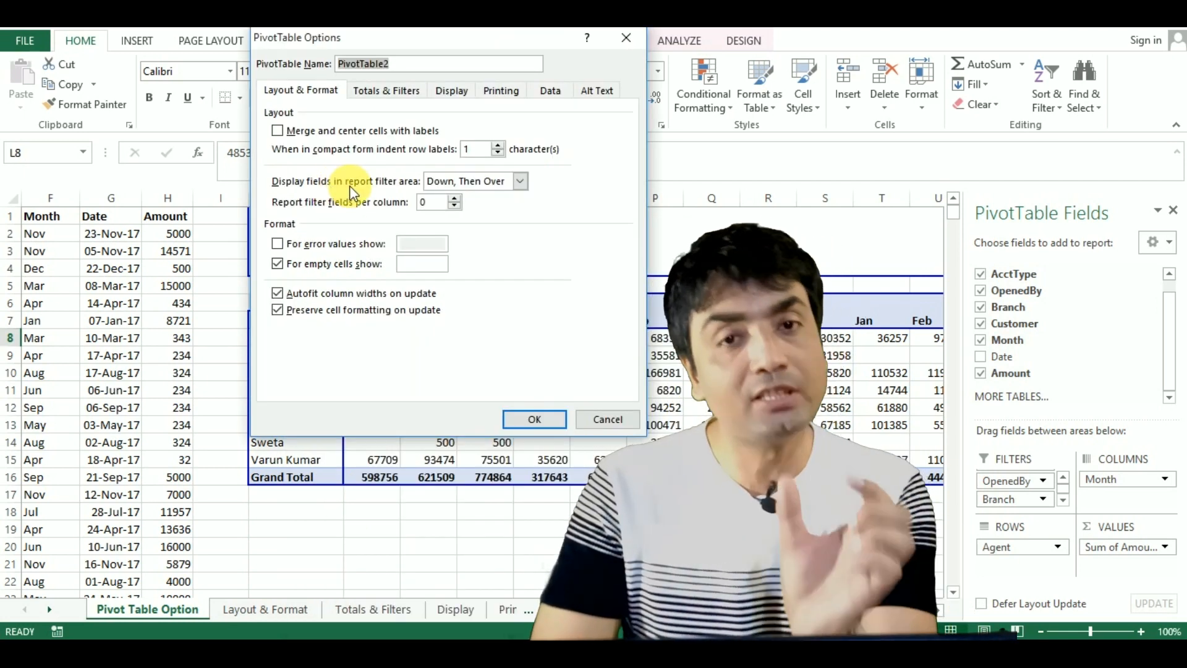
click(458, 181)
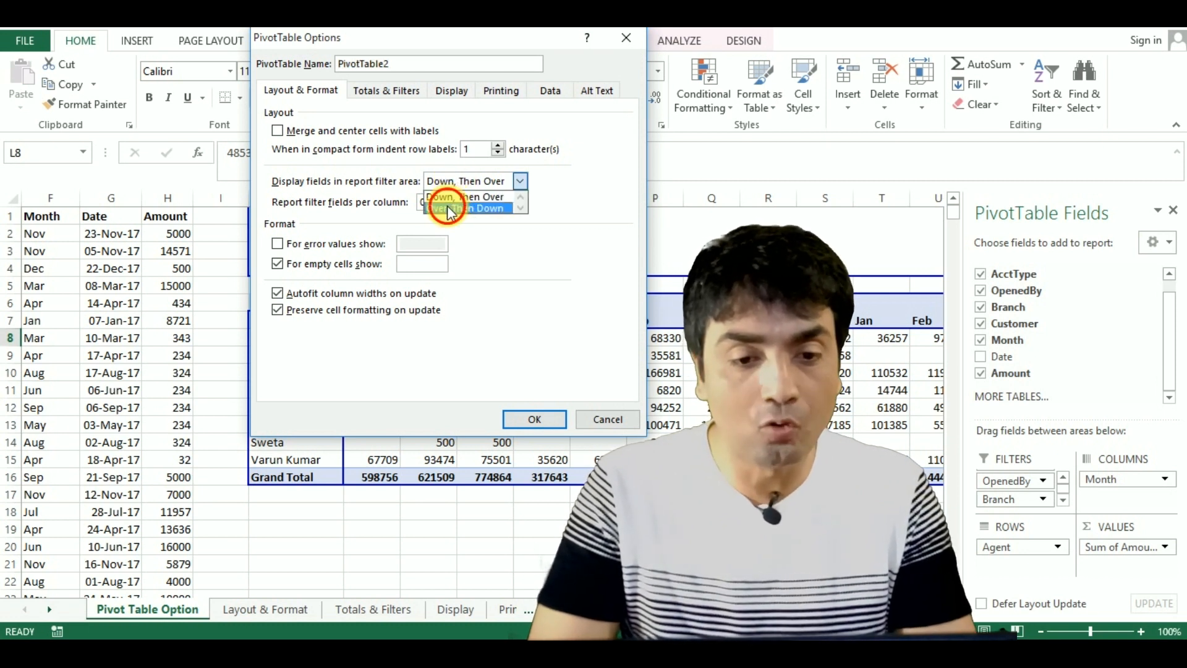
click(451, 208)
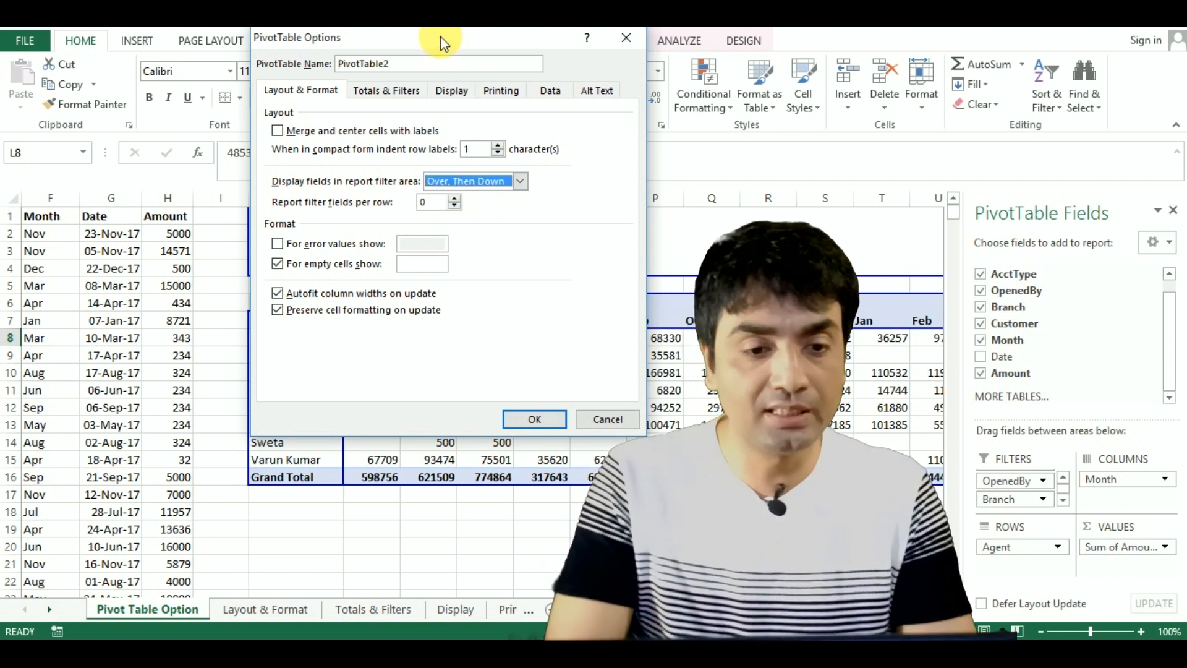
drag(440, 36, 574, 151)
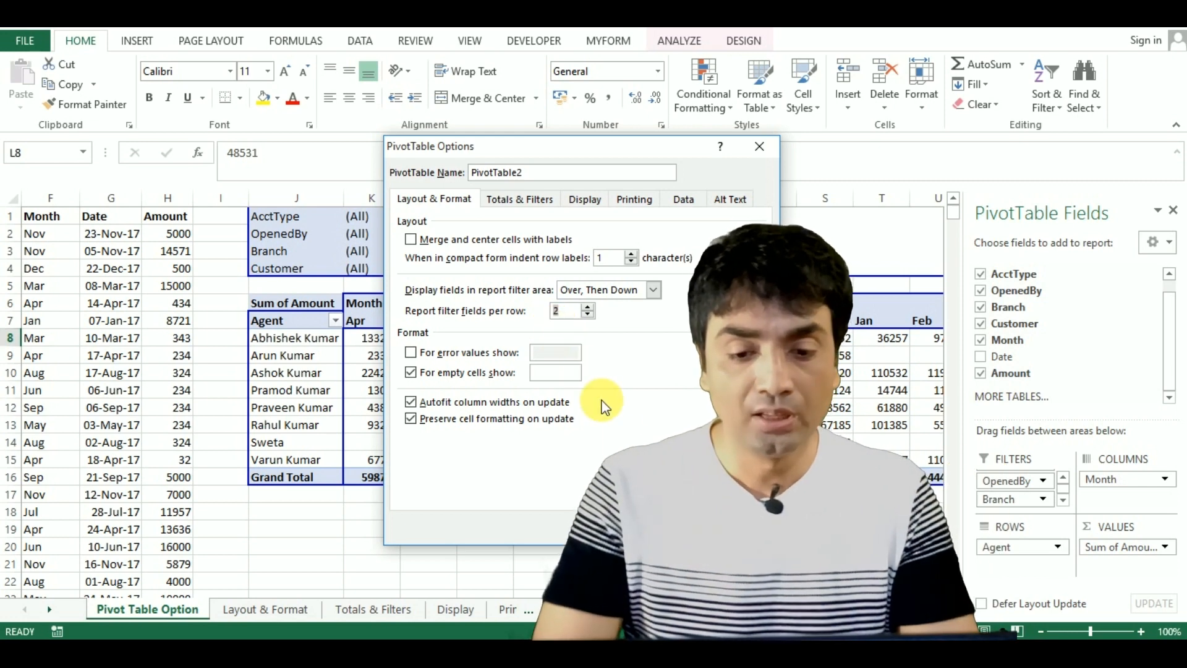
key(Return)
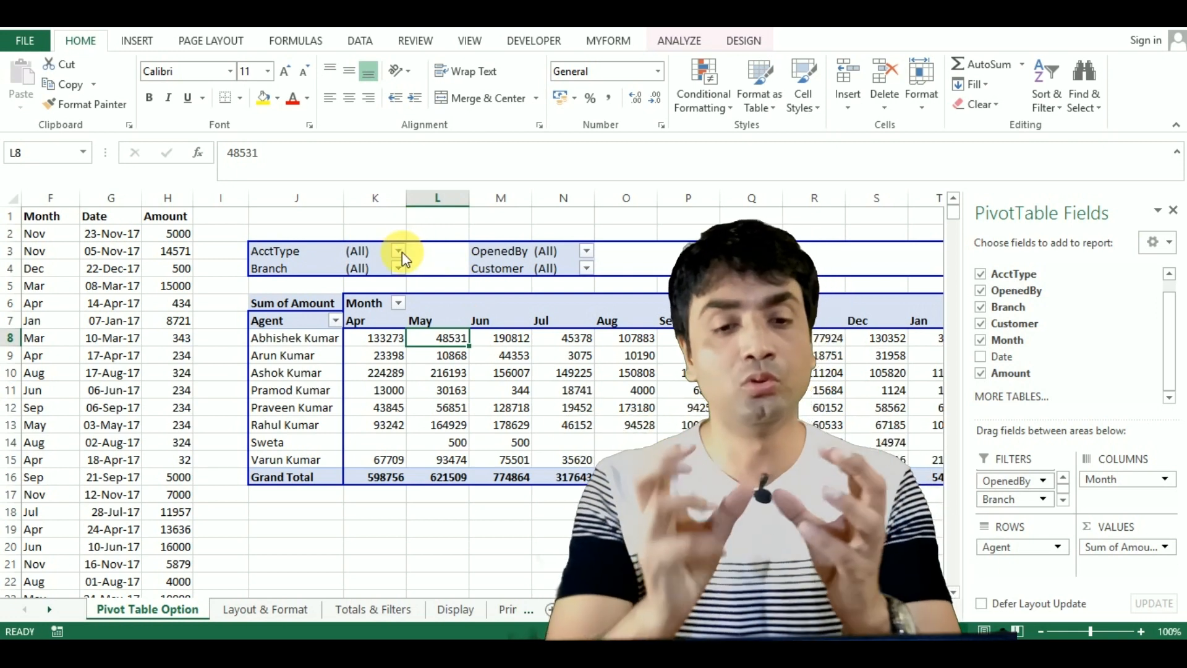
click(400, 251)
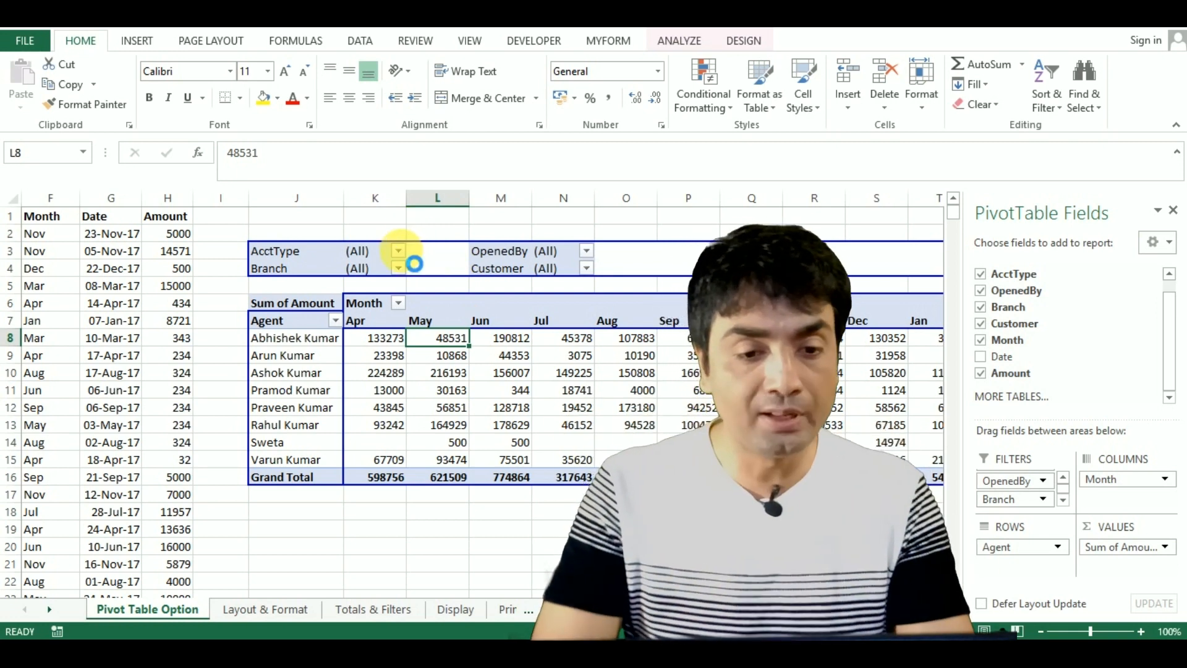
click(451, 337)
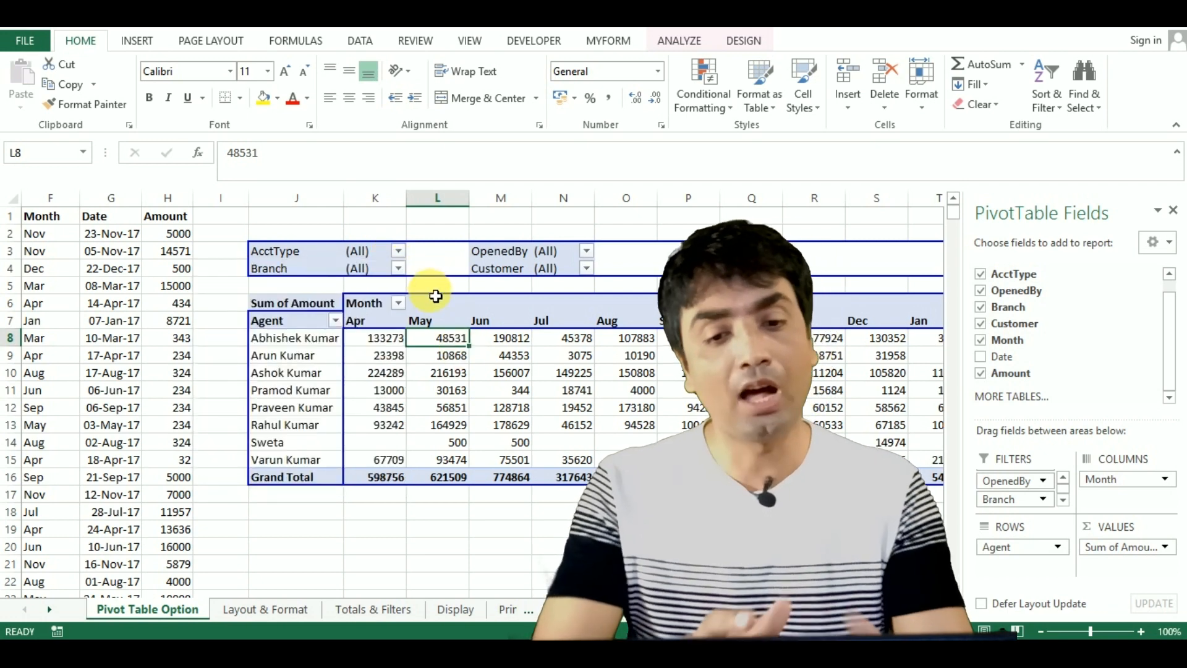
right_click(414, 351)
right_click(400, 344)
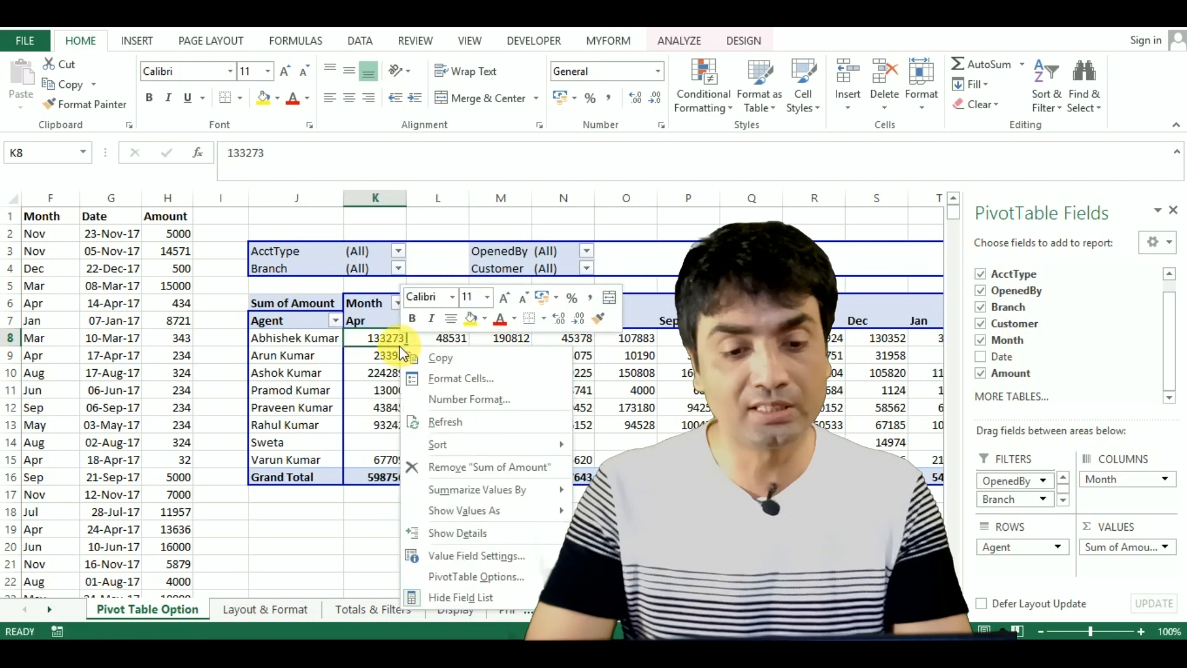
click(459, 574)
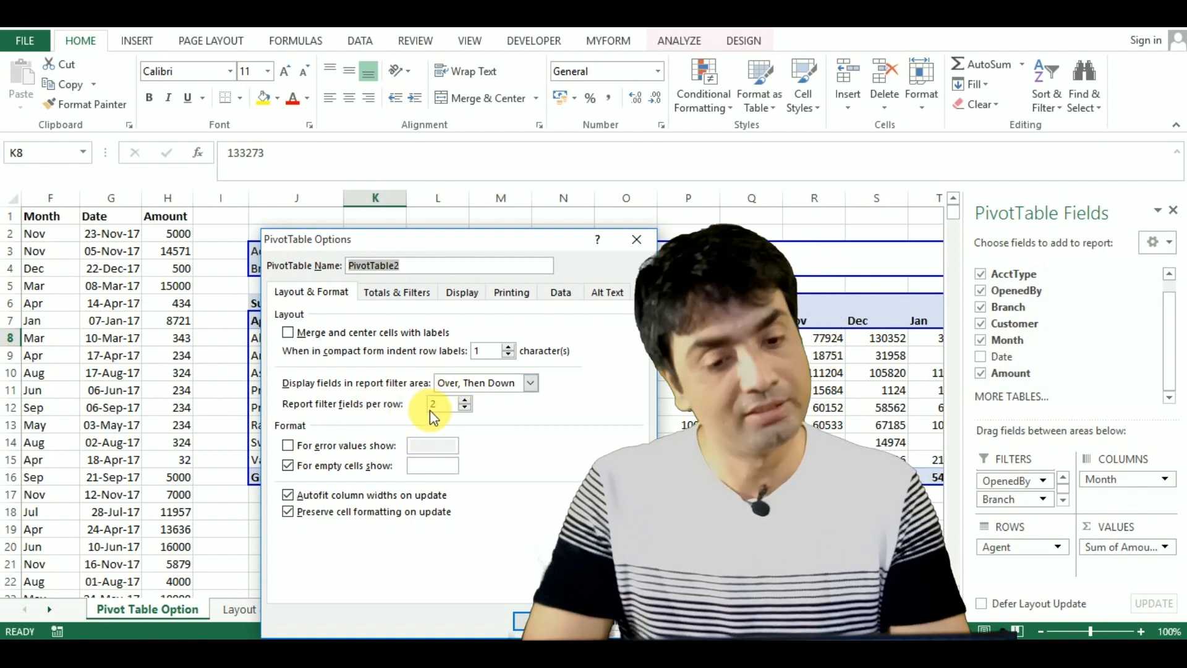
click(636, 241)
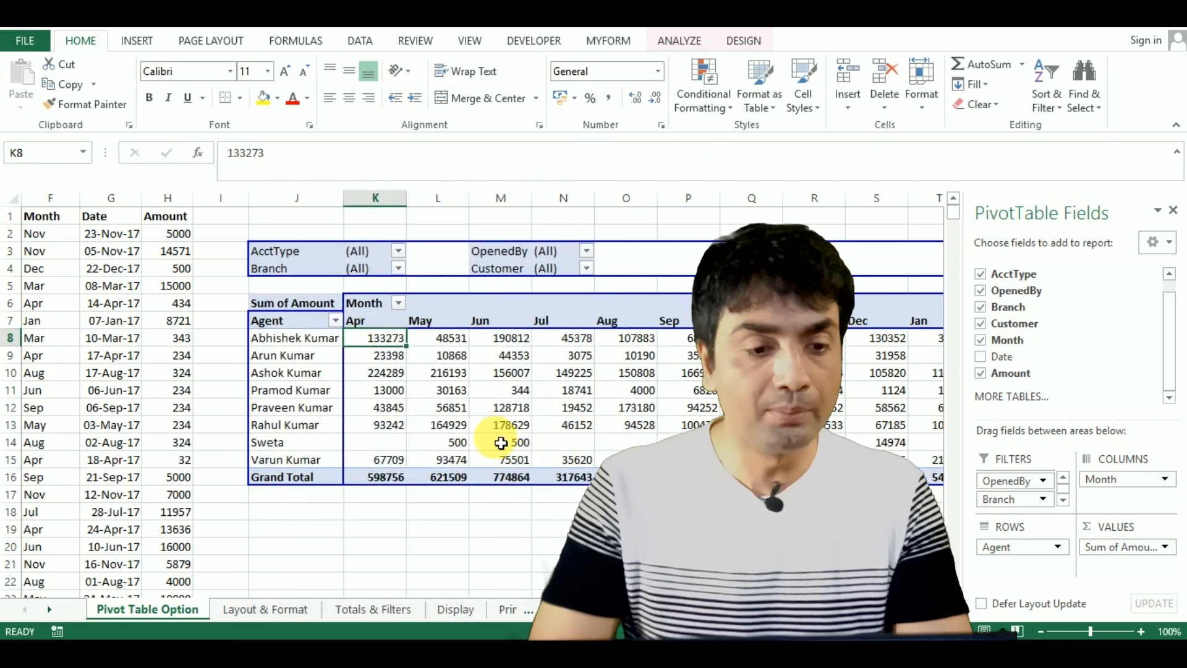
Step: Enter the divide-by-zero formula =1/0 in Amount cells H9 and H4
click(177, 367)
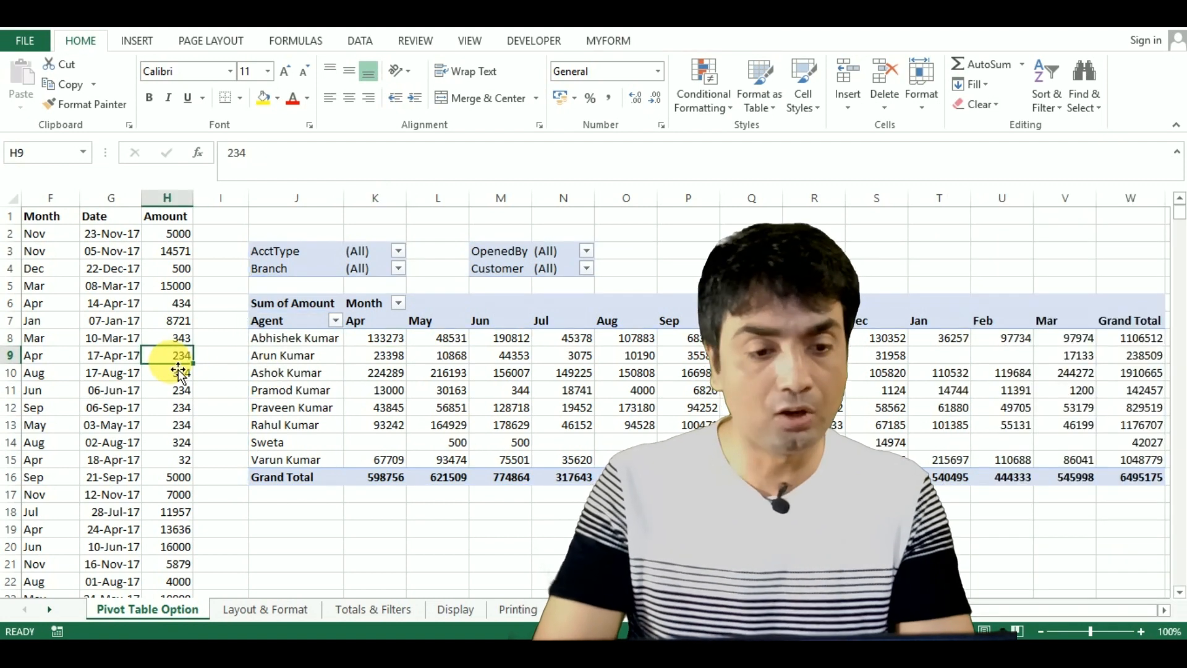
scroll(179, 371, left, 1)
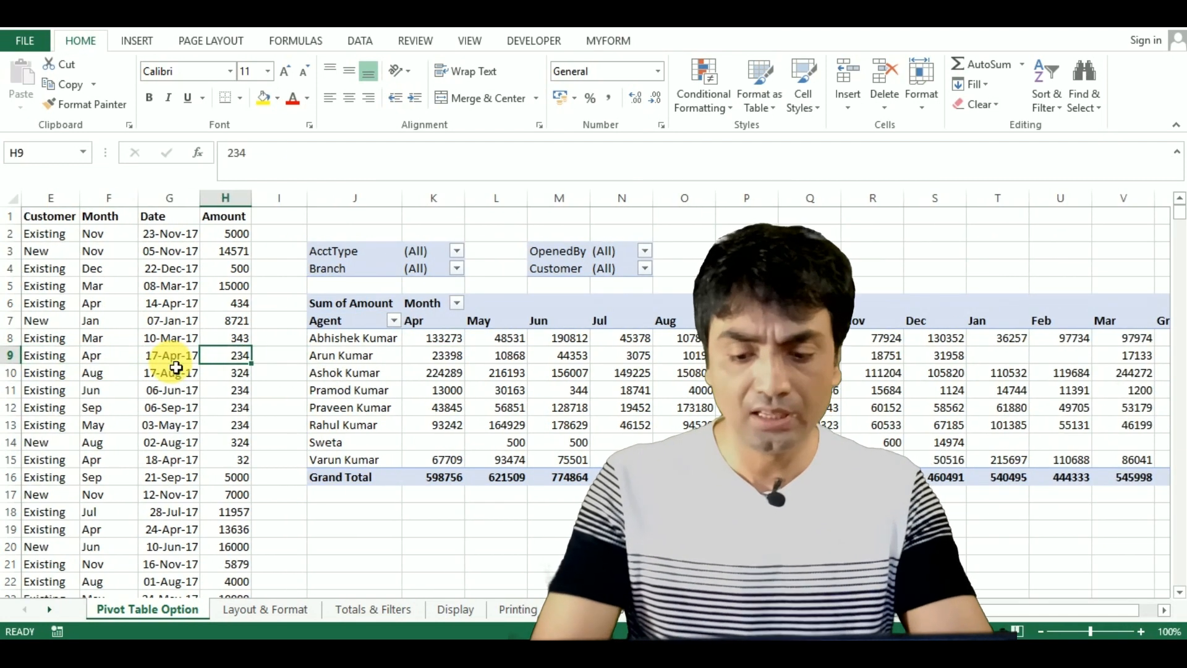
text(=)
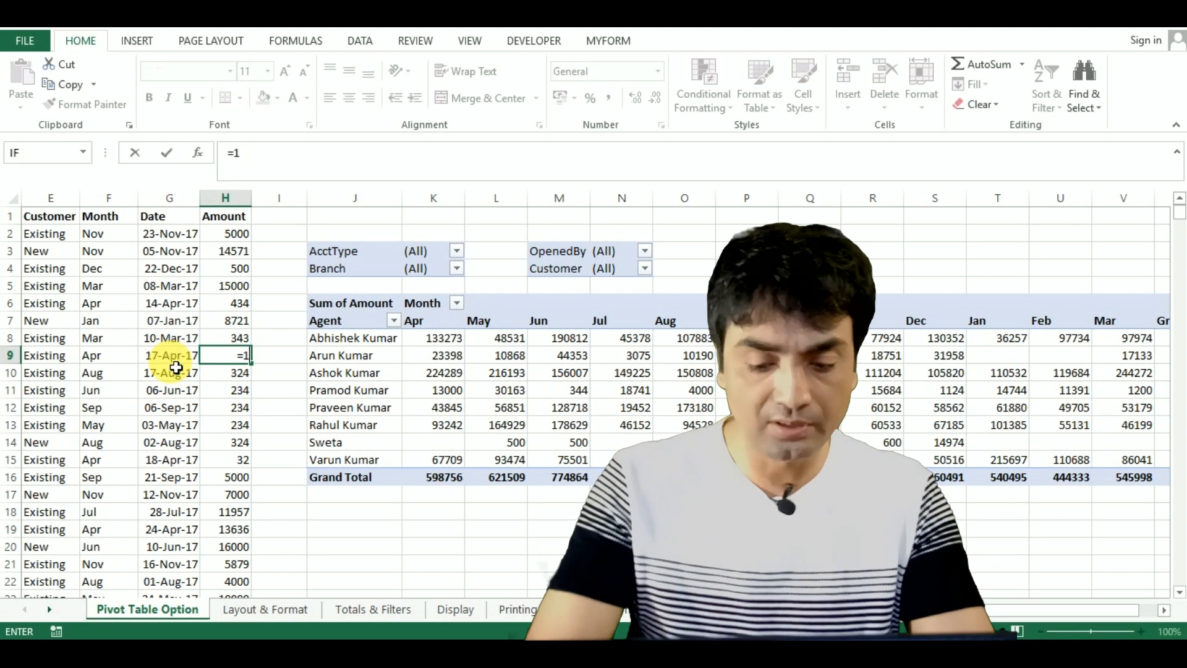
text(1/0)
key(Return)
key(Right)
key(Right)
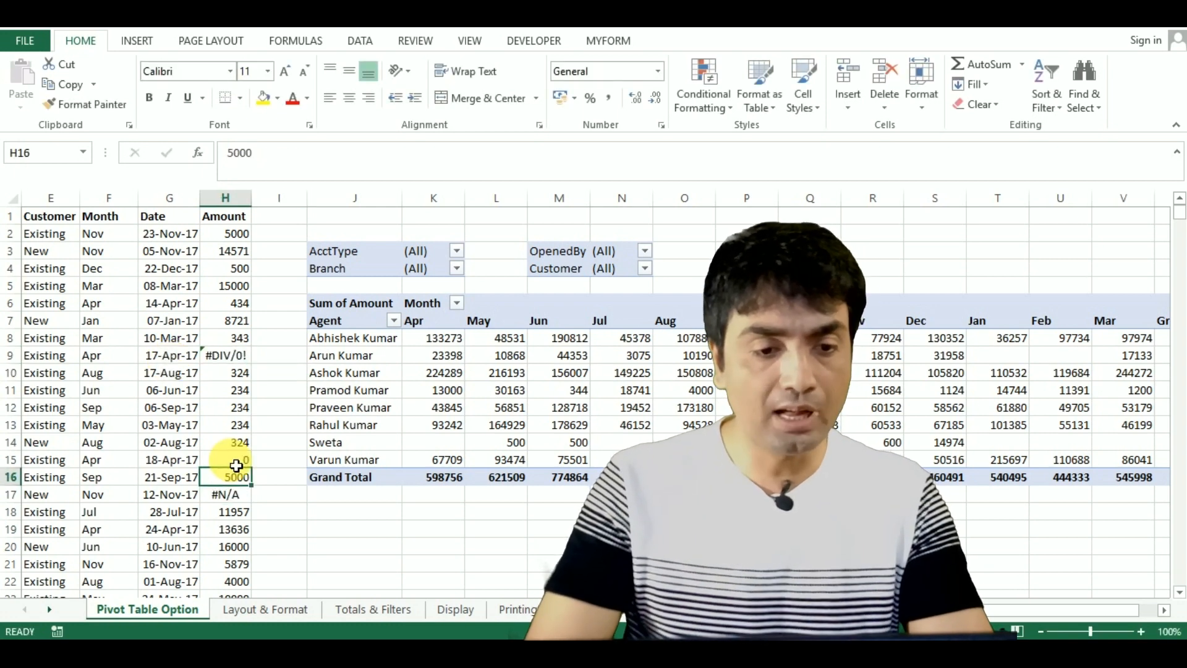
key(Up)
key(Up)
key(Up)
key(Up)
key(Up)
key(Up)
key(Up)
key(Up)
key(Up)
key(Up)
key(Up)
key(Up)
key(Up)
key(Up)
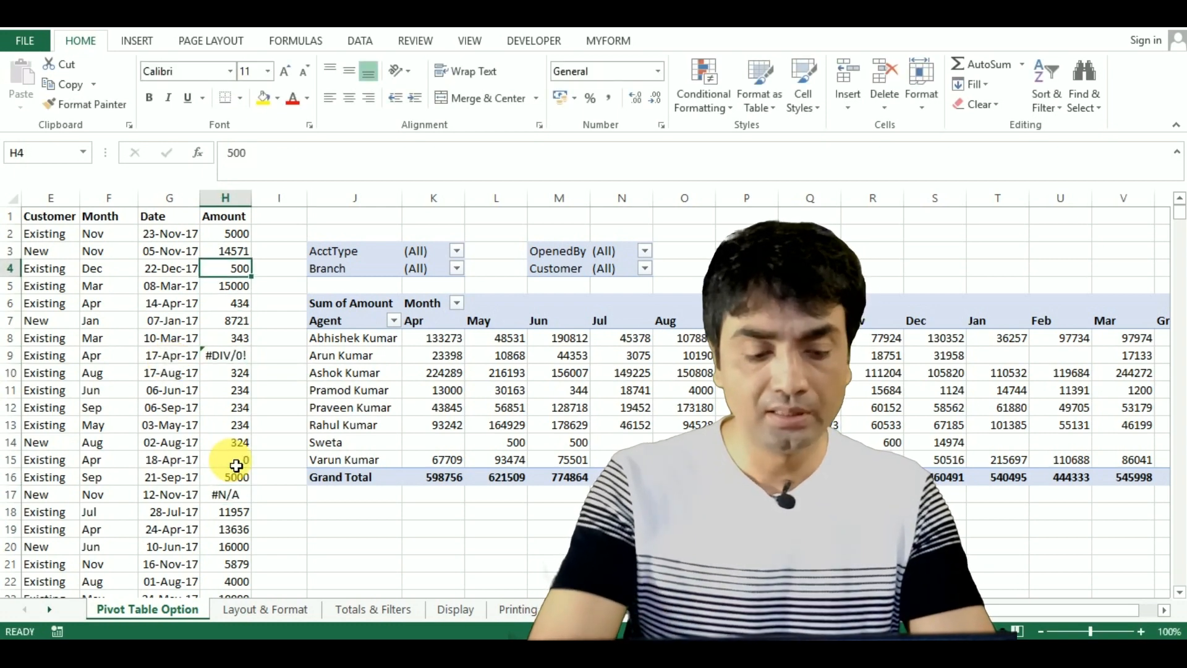
text(=1/0)
key(Return)
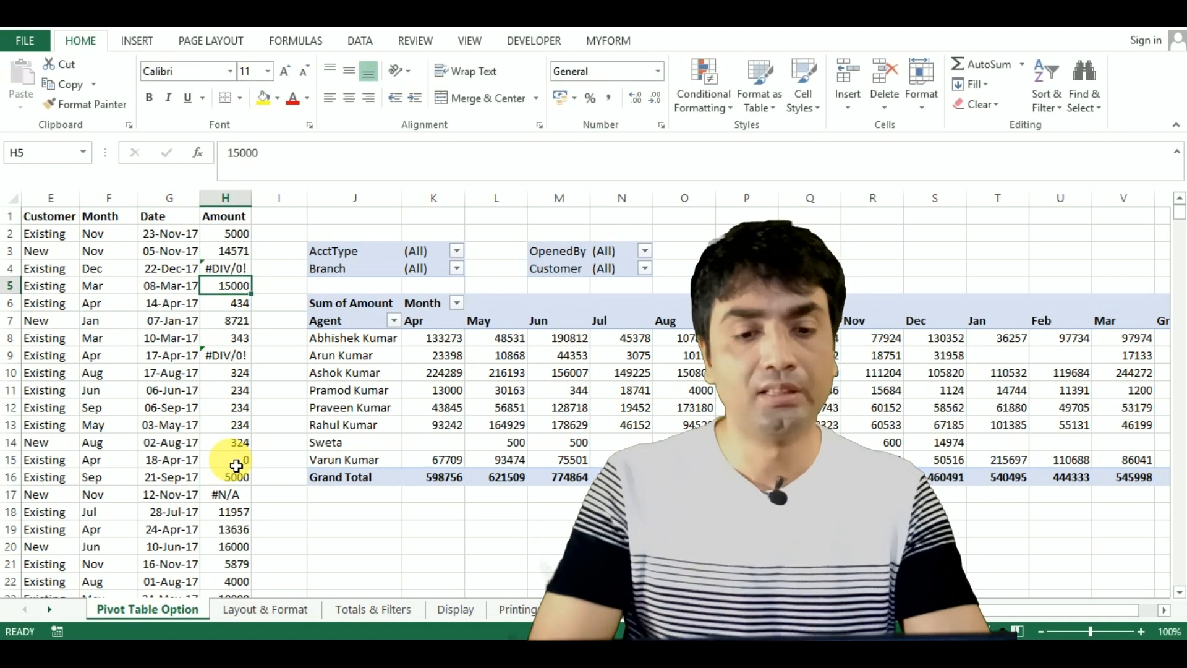
Step: Refresh PivotTable2 and inspect the resulting #DIV/0! error in its totals
click(473, 406)
right_click(473, 406)
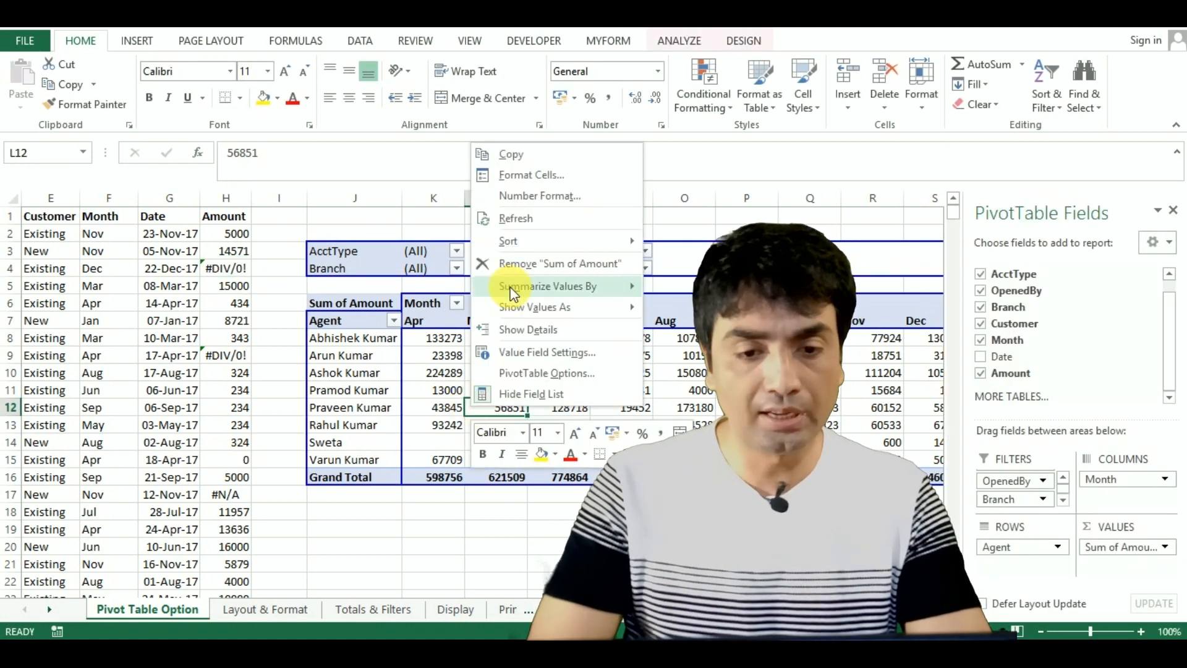
click(511, 219)
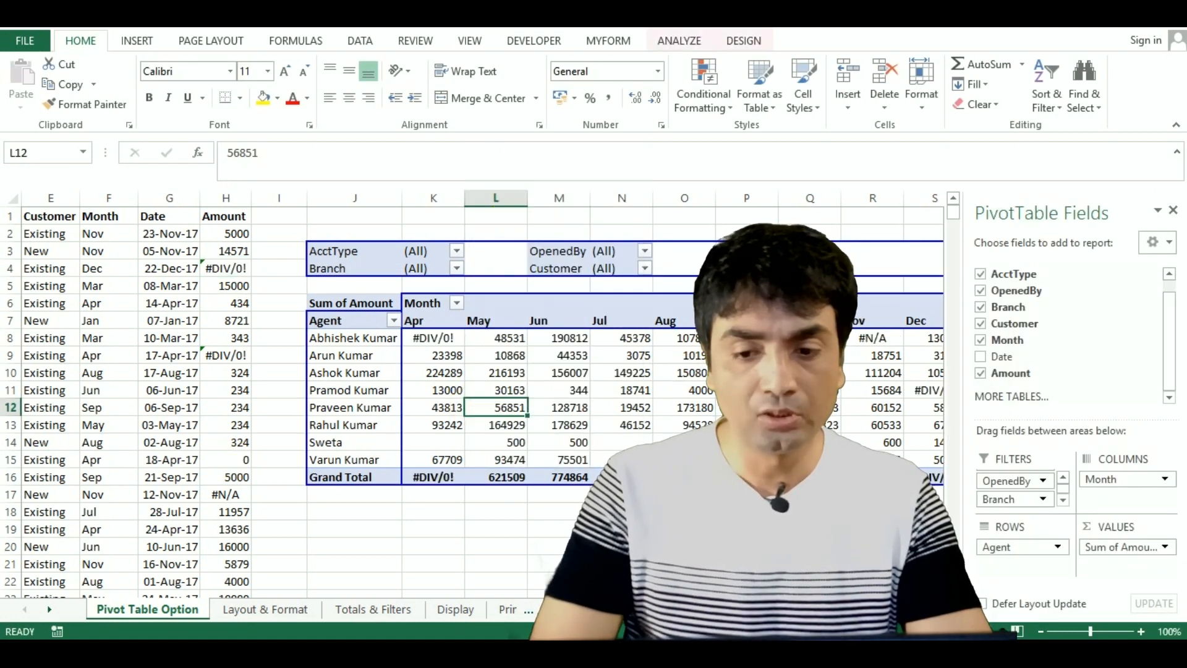
click(451, 344)
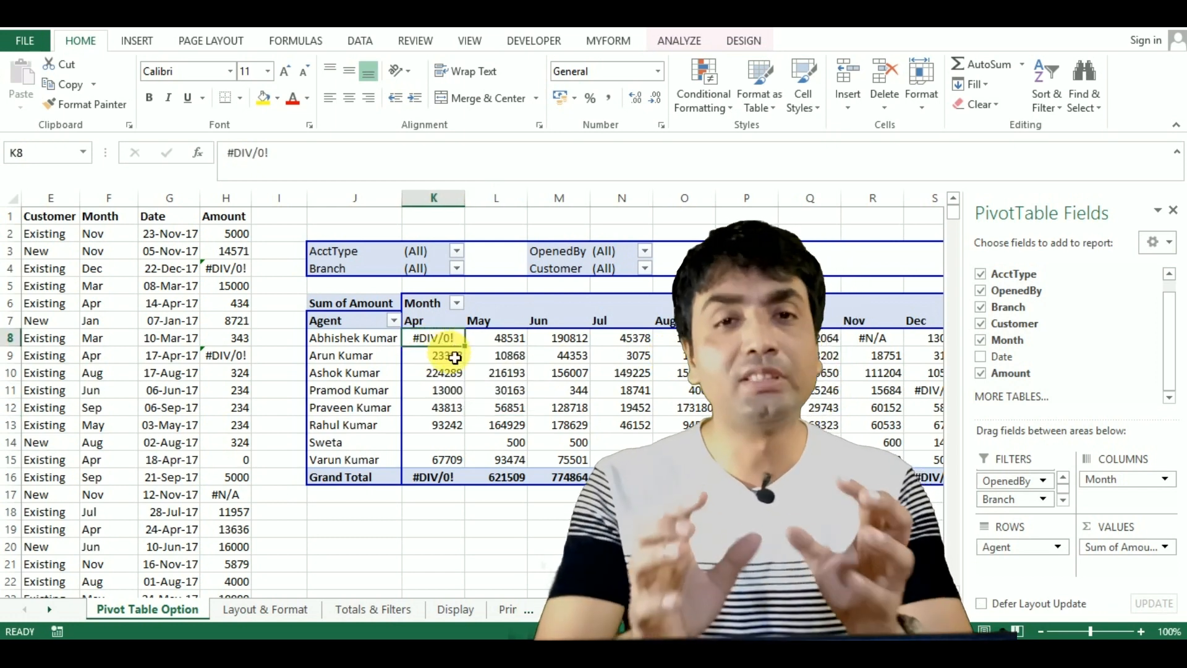
Step: In PivotTable Options, show 0 for error values and '-' for empty cells
mouse_move(455, 357)
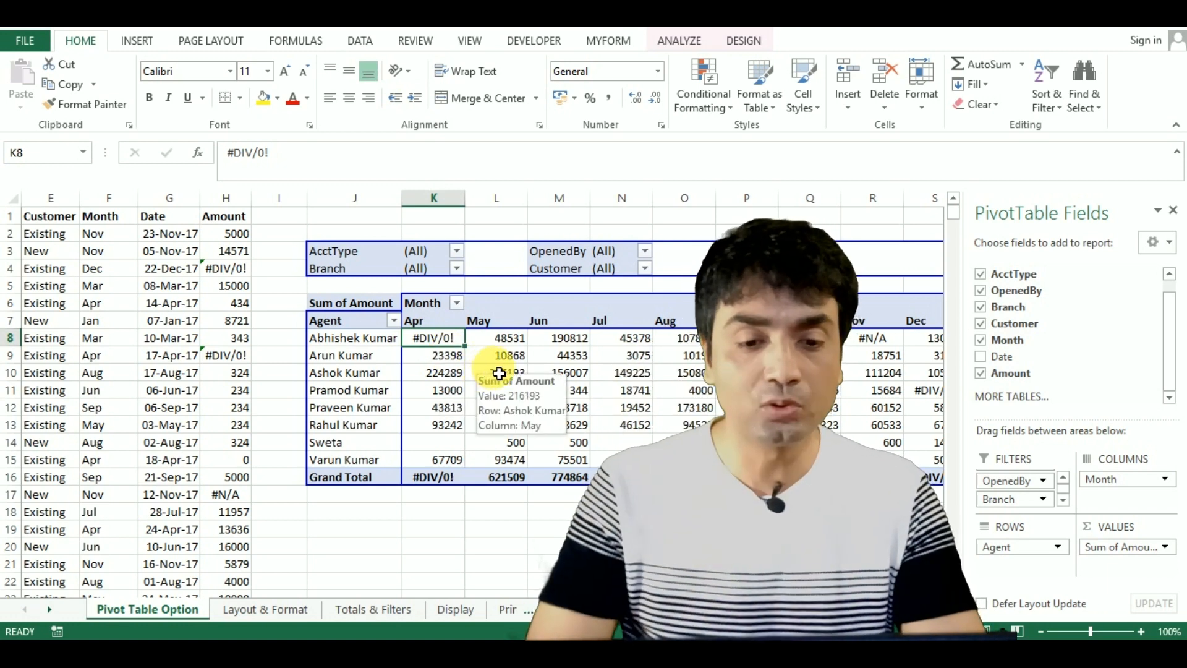
click(498, 374)
right_click(499, 374)
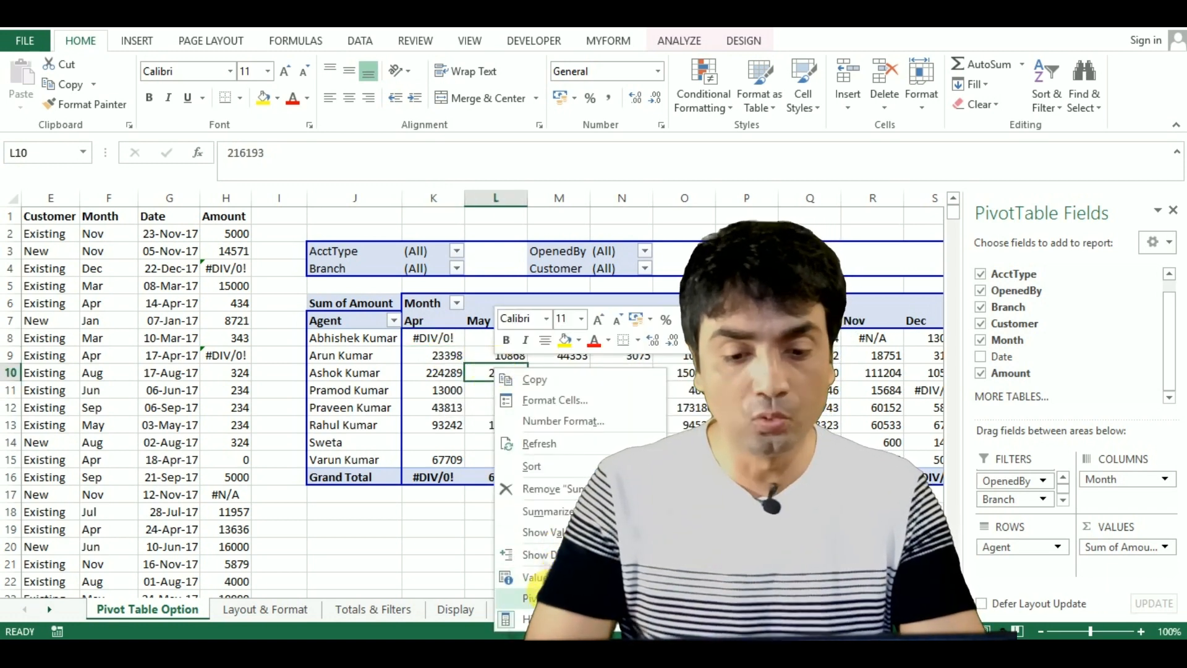
click(531, 597)
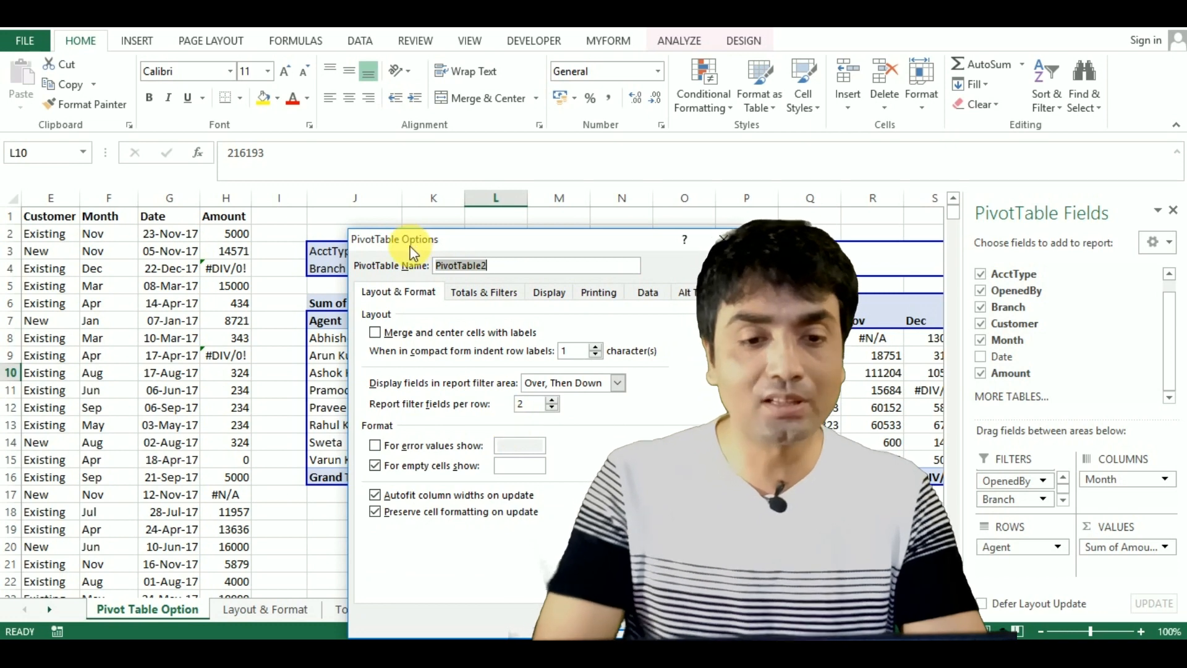
drag(410, 246, 324, 64)
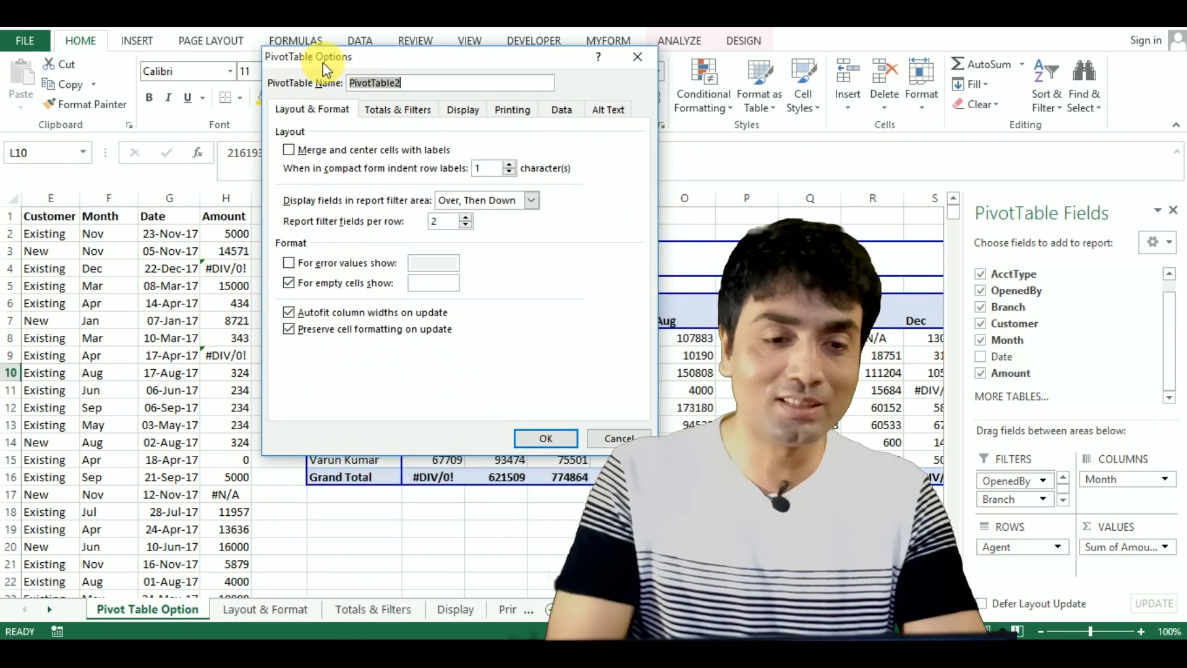
click(294, 262)
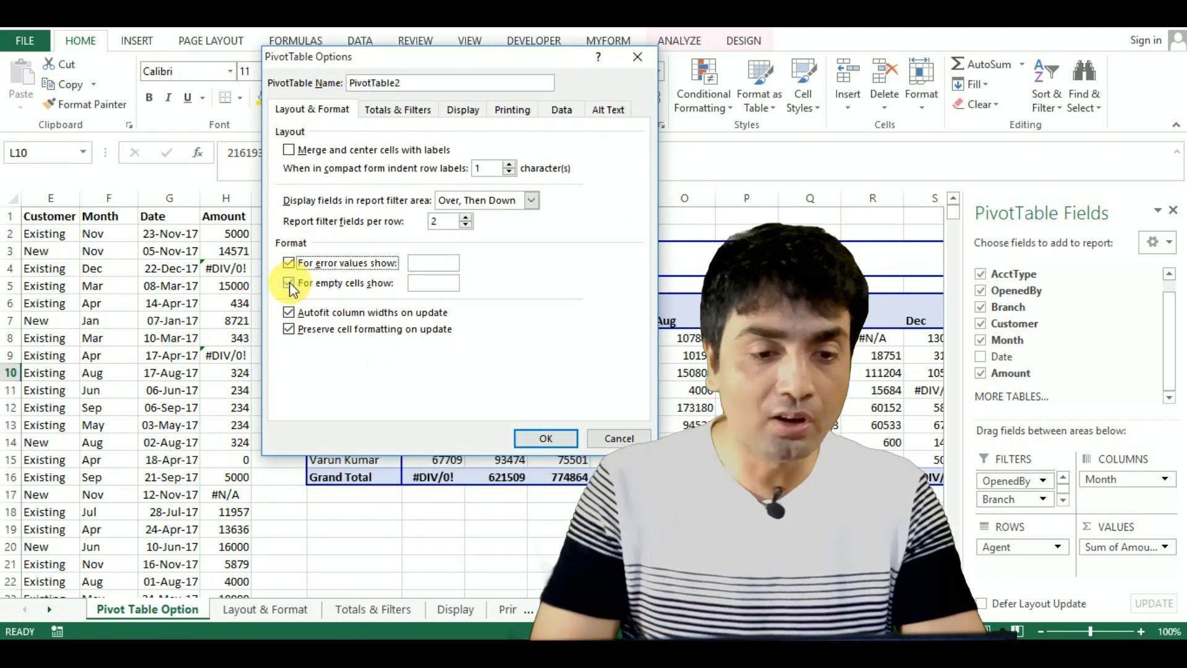
click(290, 283)
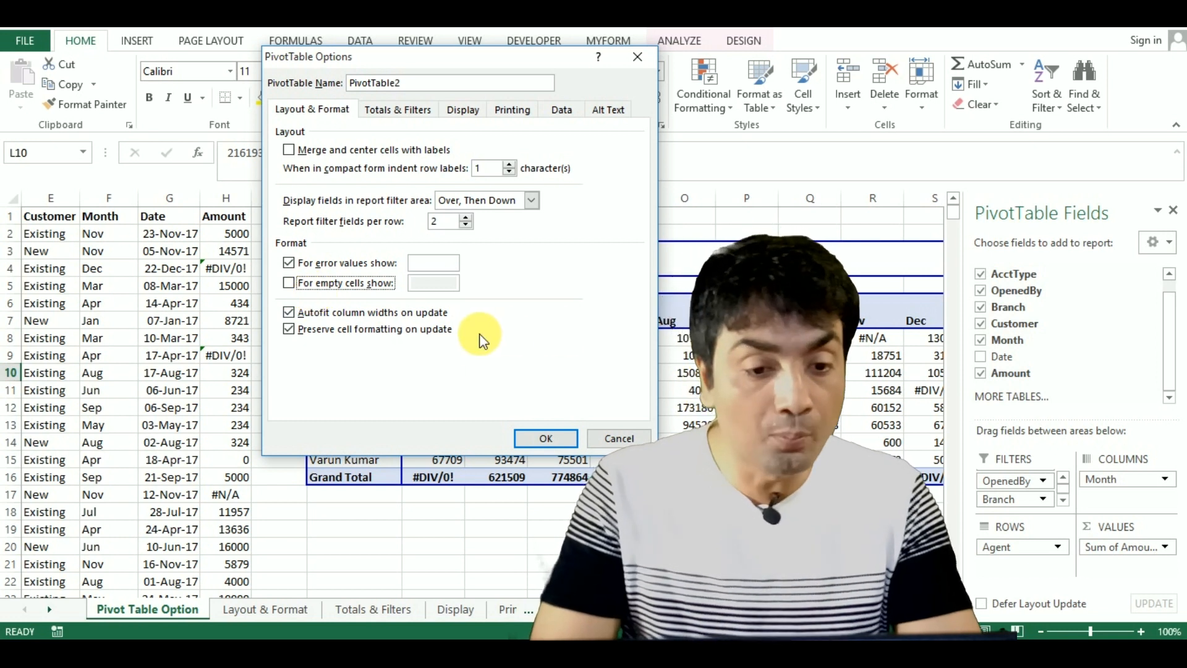
click(336, 284)
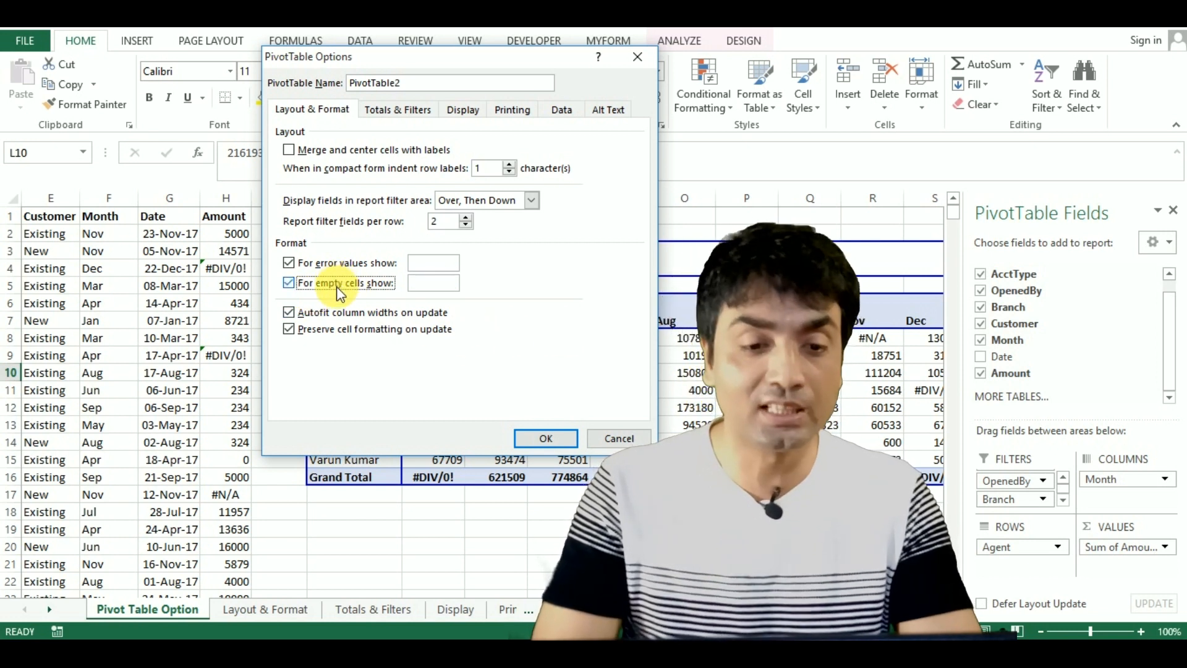
click(429, 265)
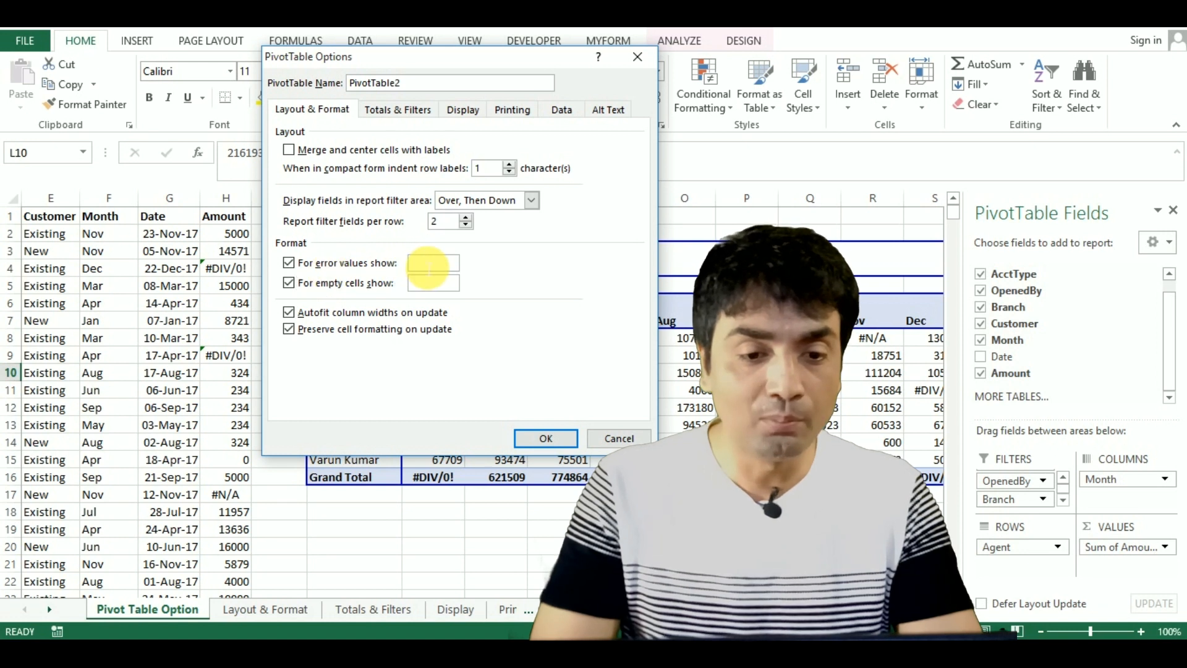
text(0)
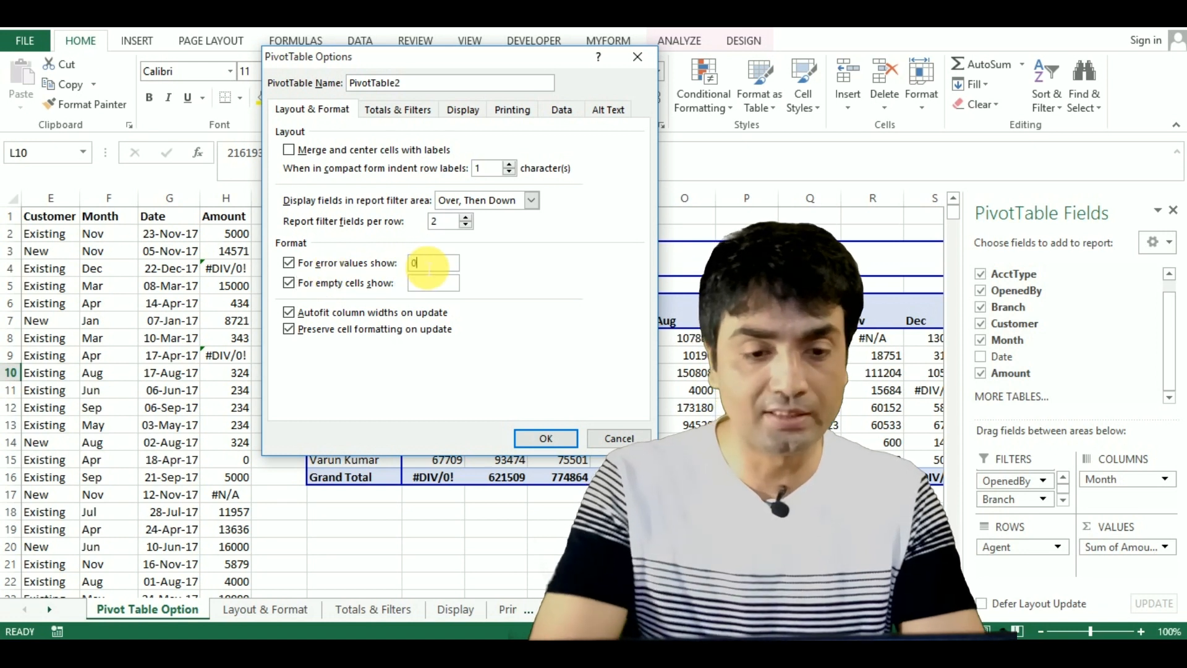
click(425, 285)
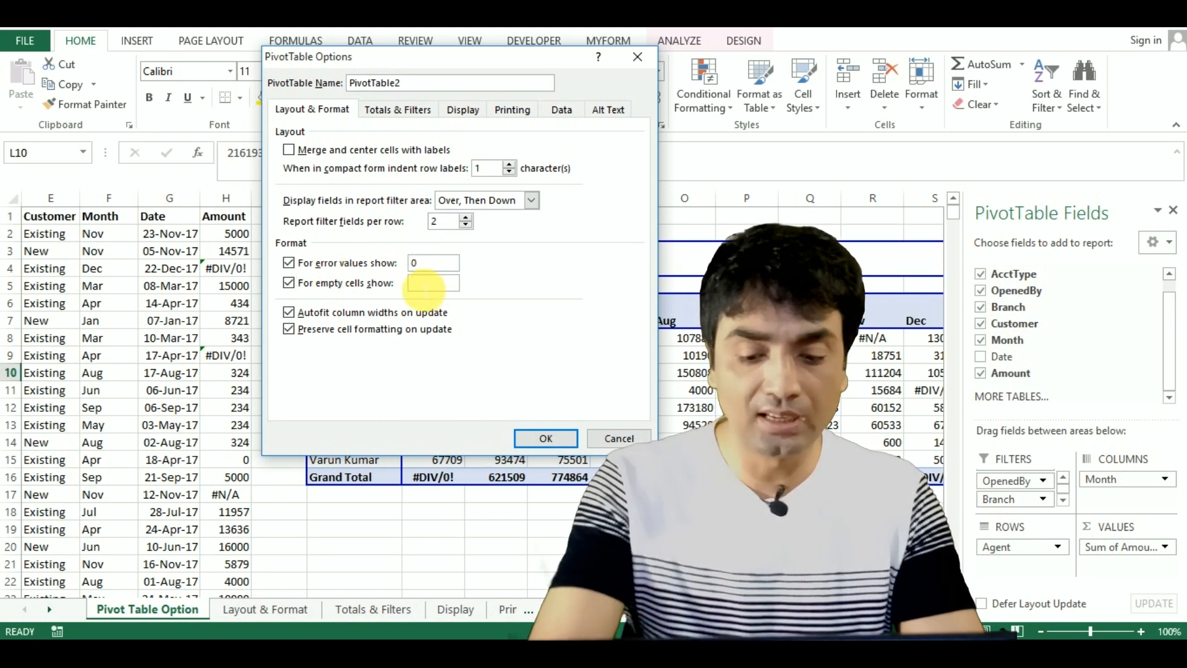
text(-)
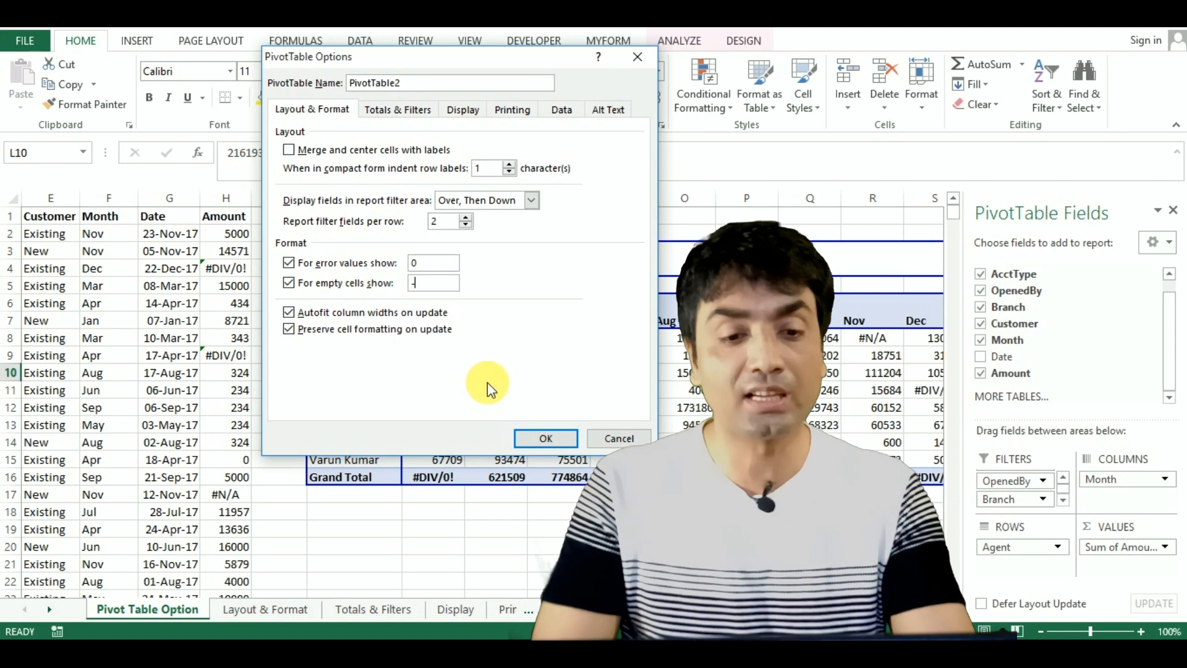
click(541, 436)
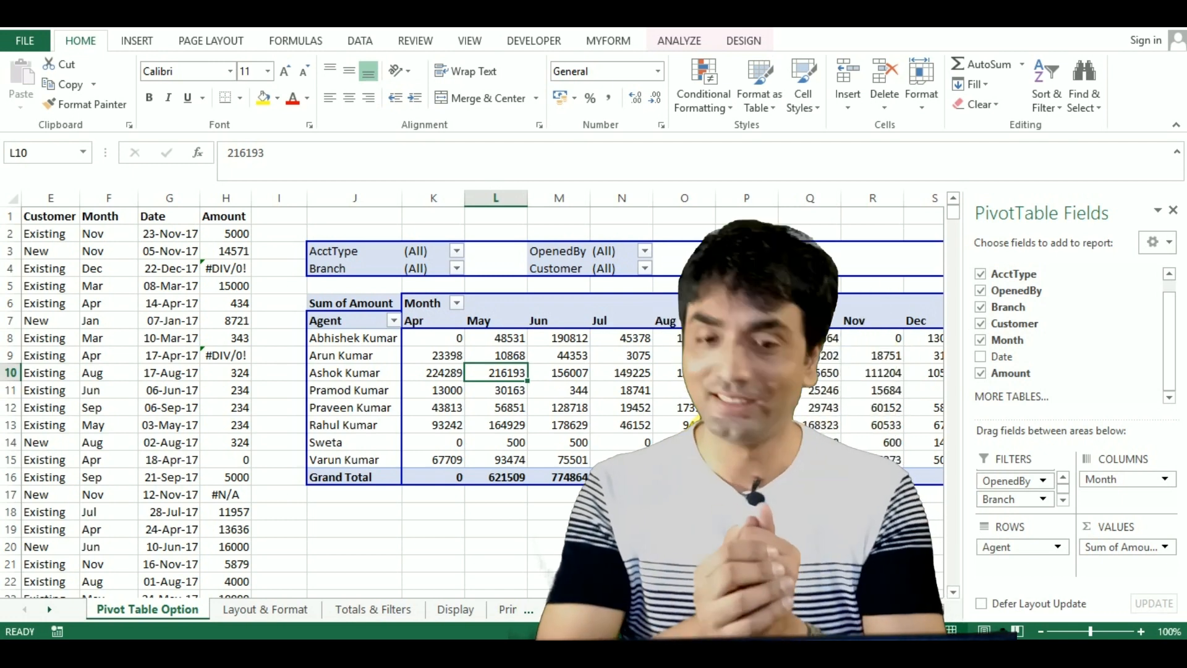
right_click(558, 373)
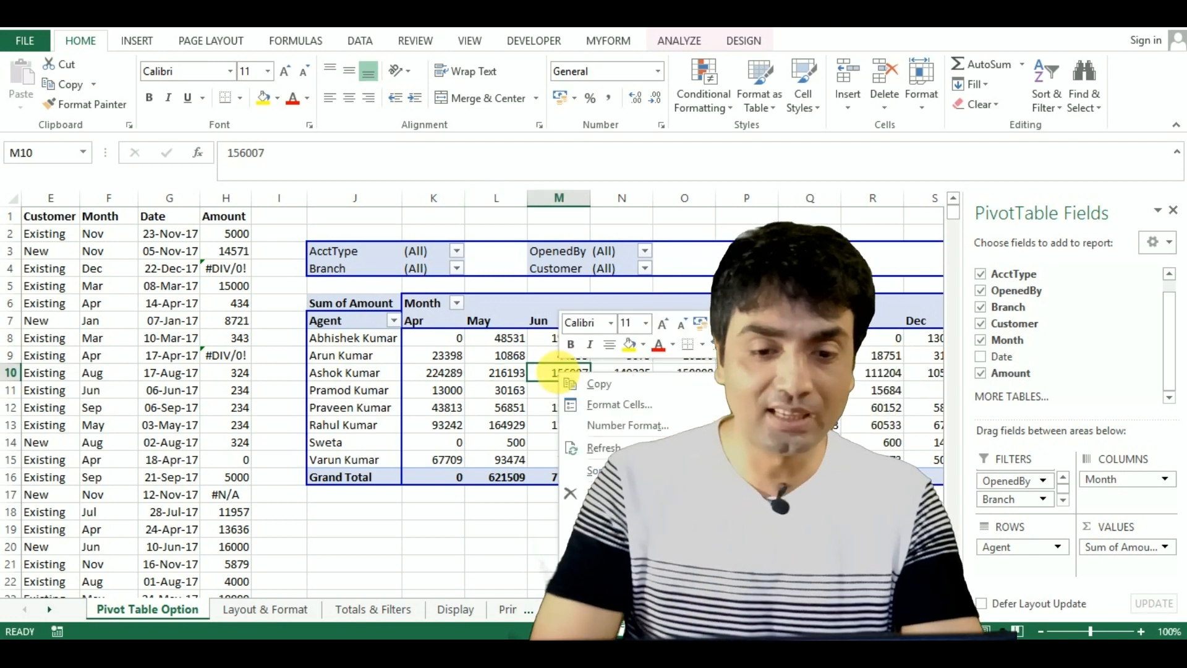
click(624, 603)
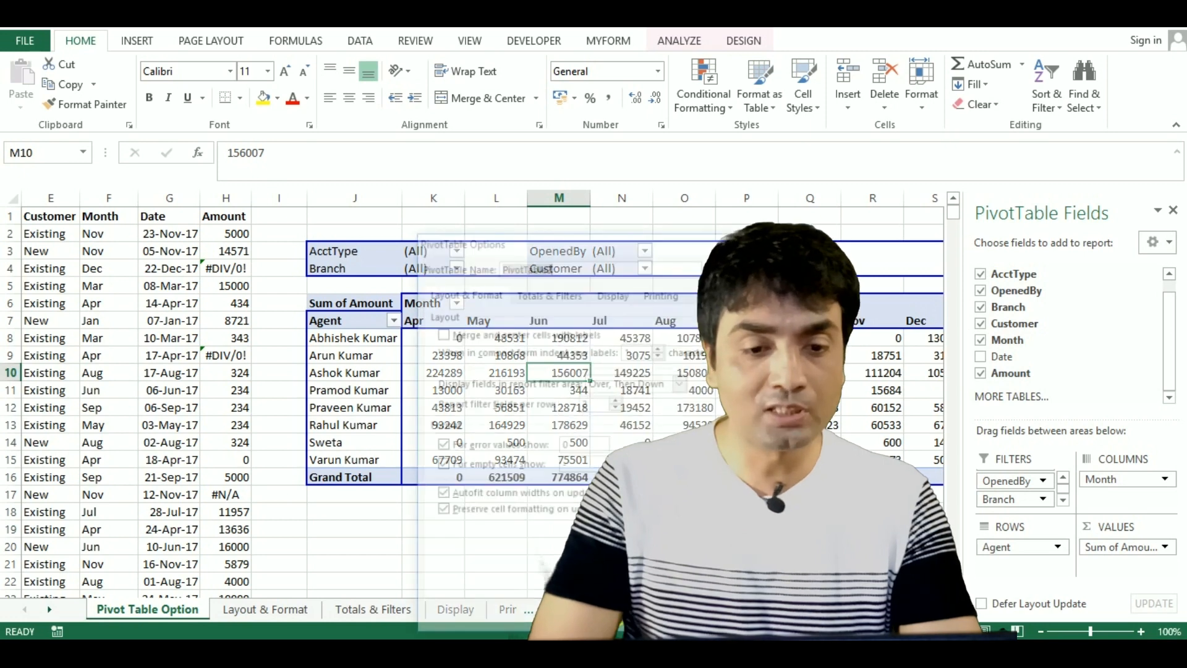
drag(463, 245, 373, 130)
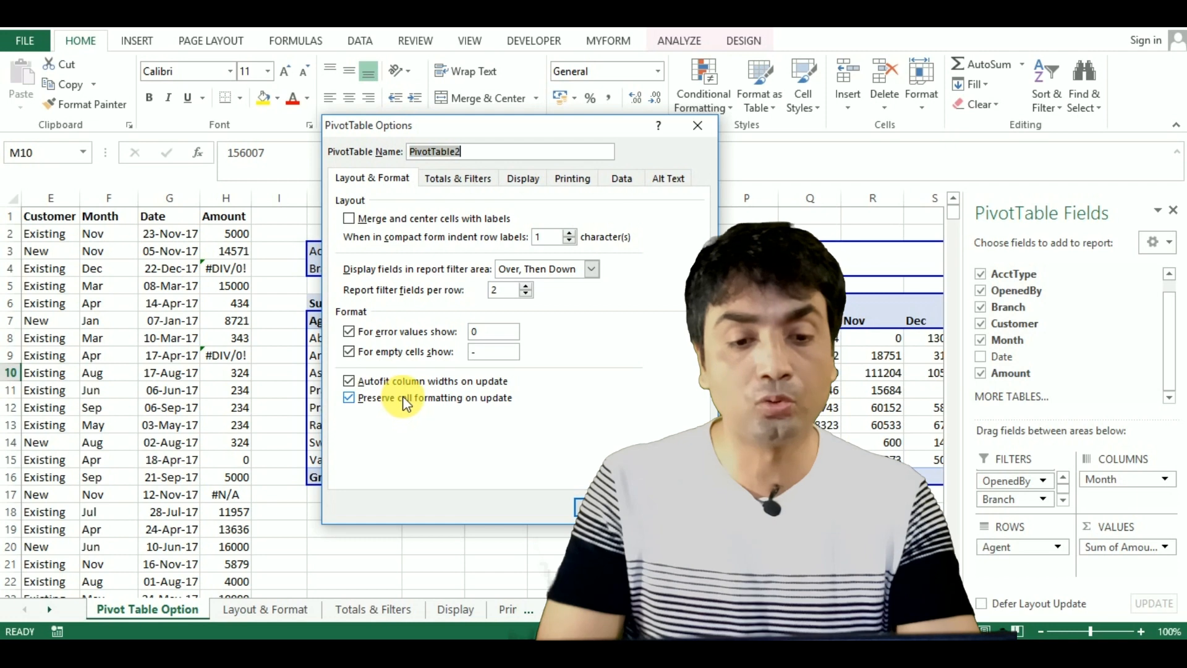
key(Return)
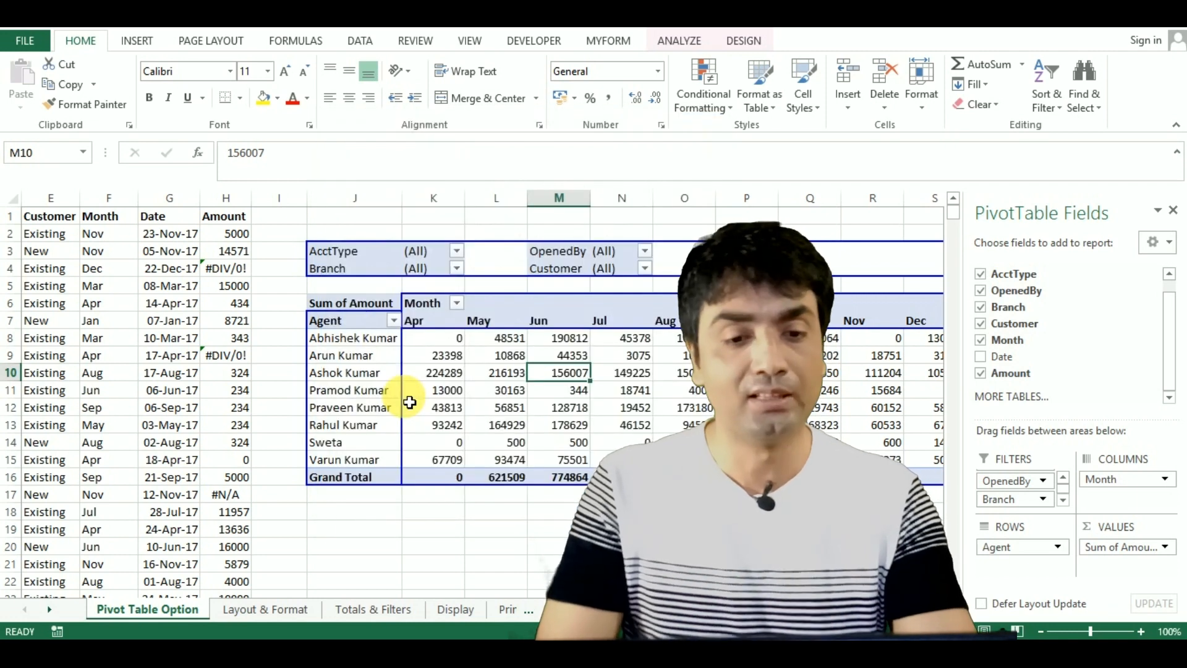
click(410, 397)
Step: Replace the agent name in cell A10 with a new agent's name
key(Left)
key(Left)
key(Left)
key(Left)
key(Left)
key(Left)
key(Left)
key(Left)
key(Left)
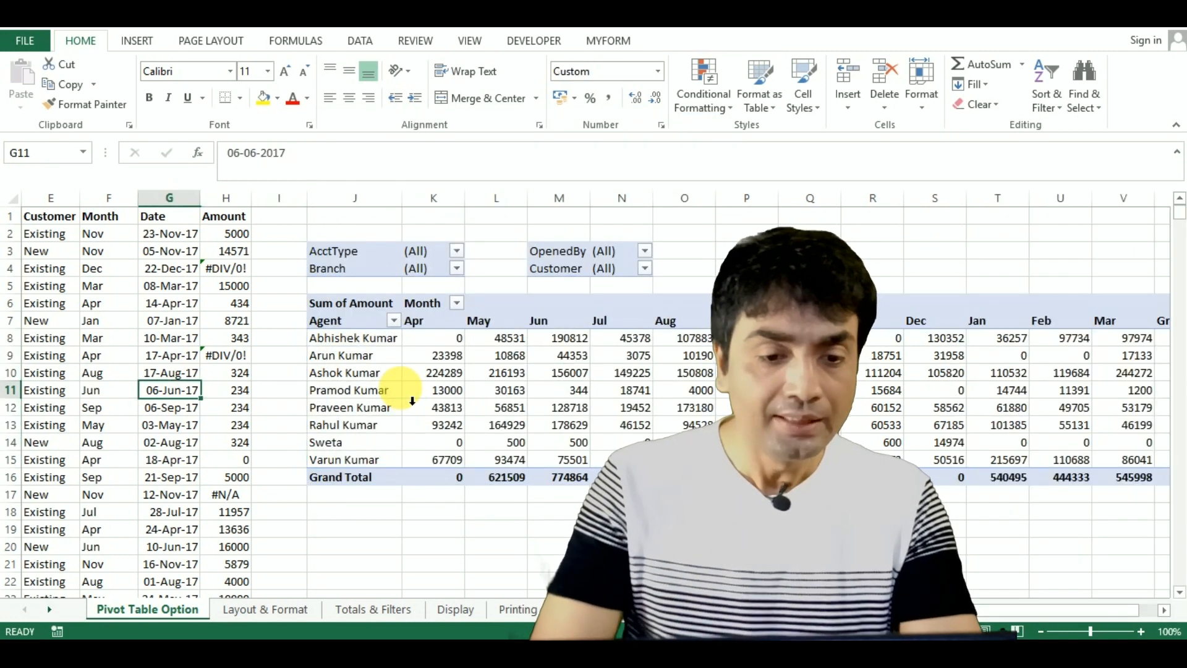
key(Up)
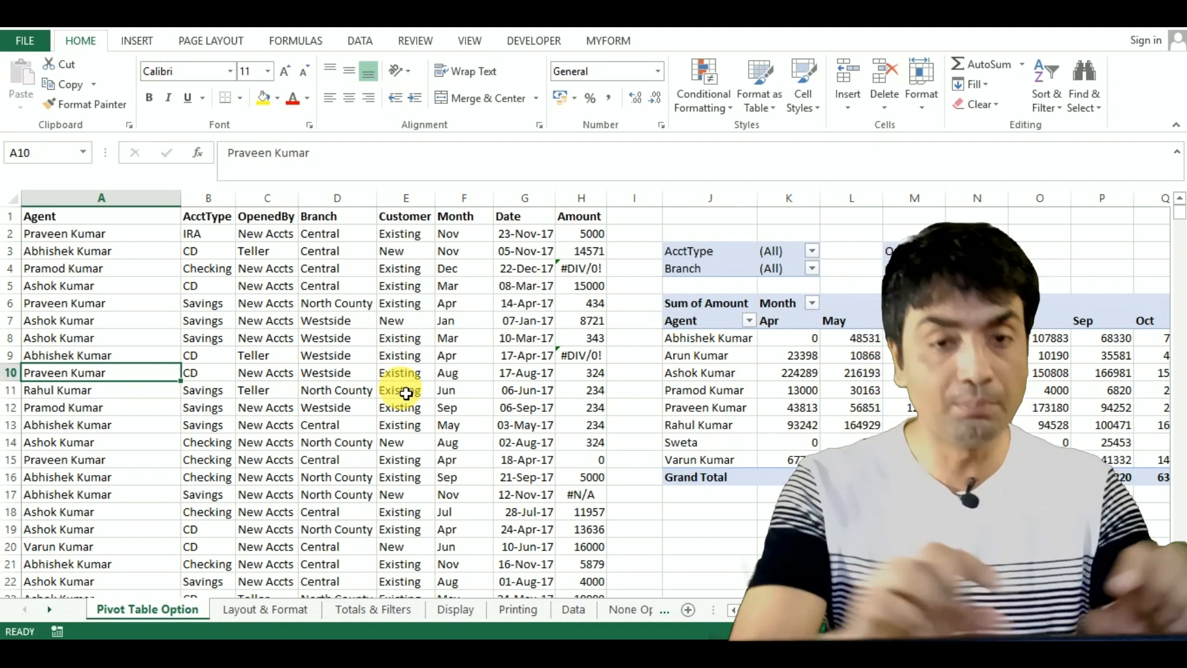
text(MADAN MOHAN MALVIYA)
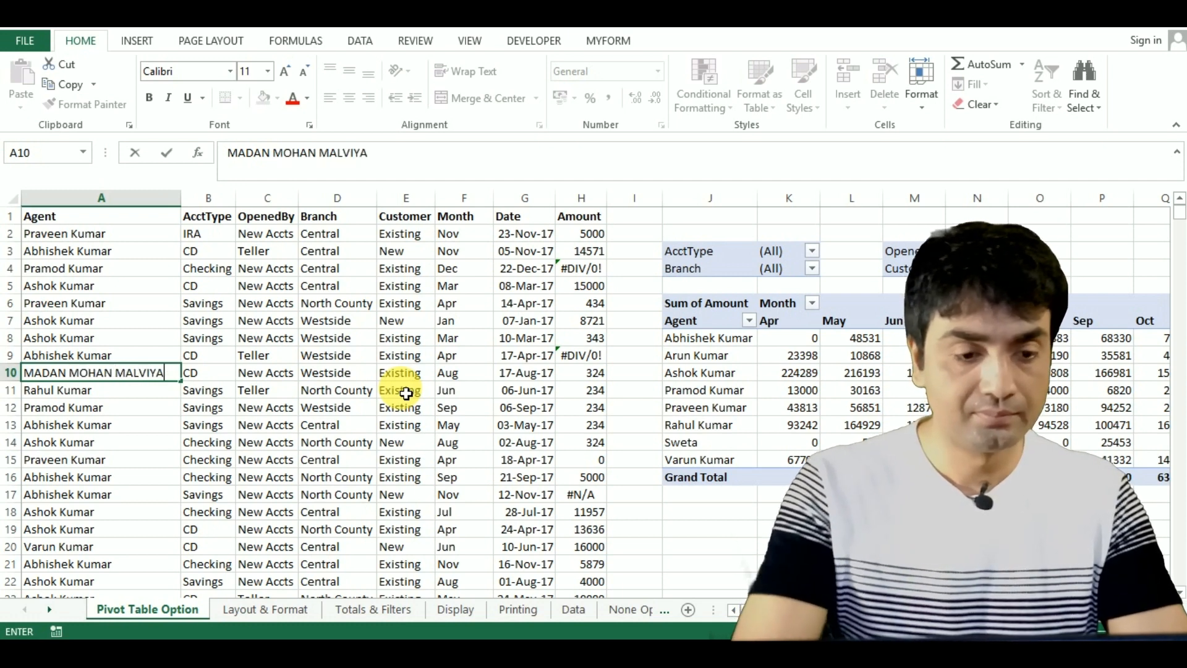
key(Return)
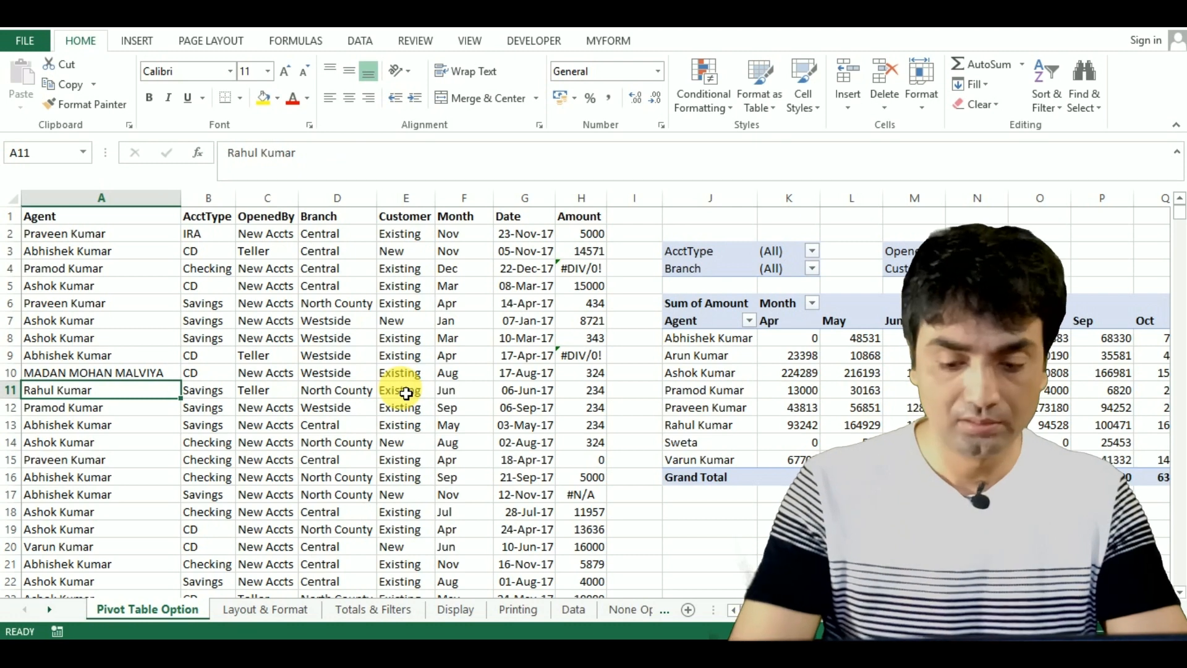
Step: Extend the A10 agent name with an added name prefix via the formula bar
key(Up)
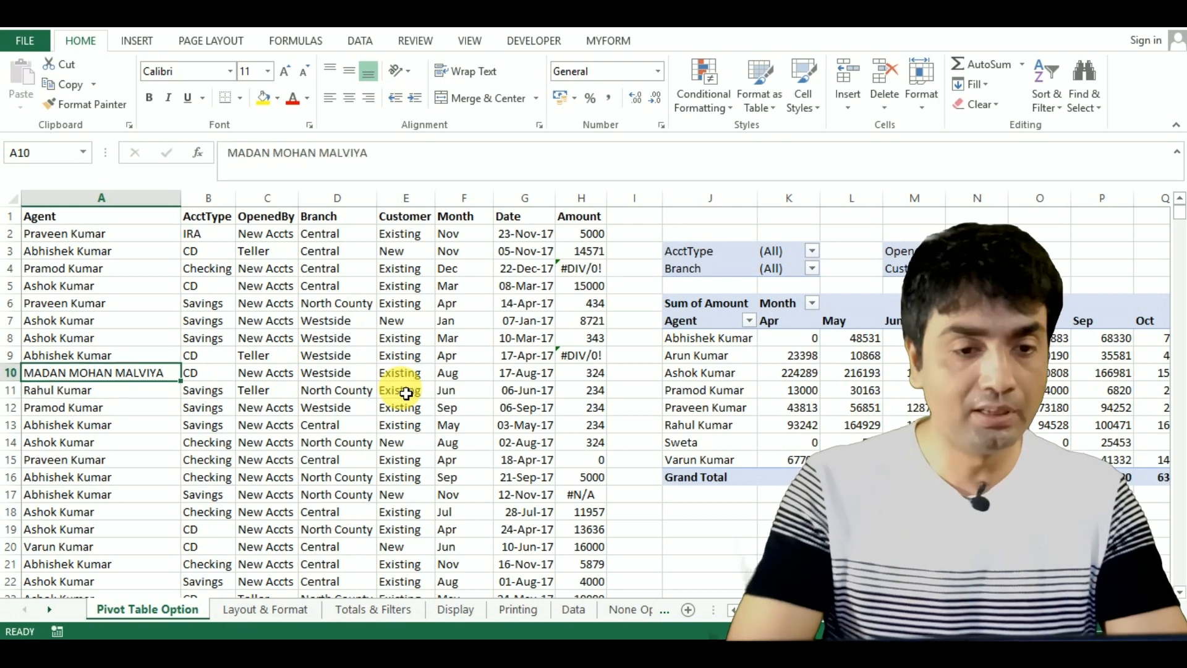
click(230, 154)
text(PANDIT)
key(Return)
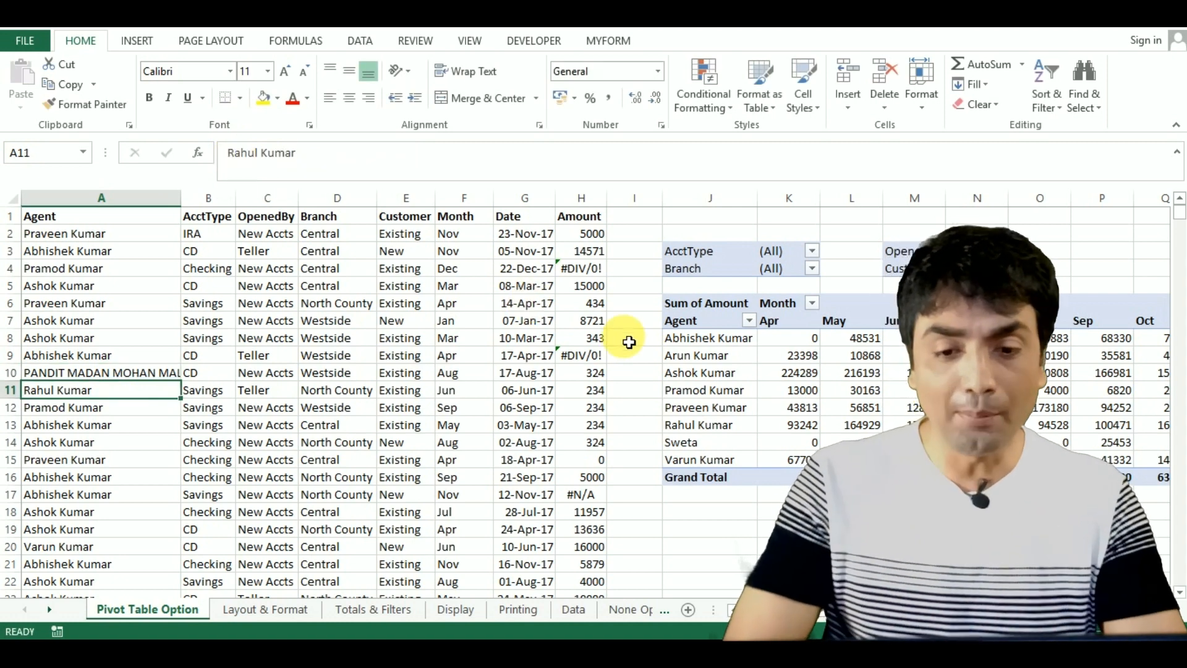
click(705, 372)
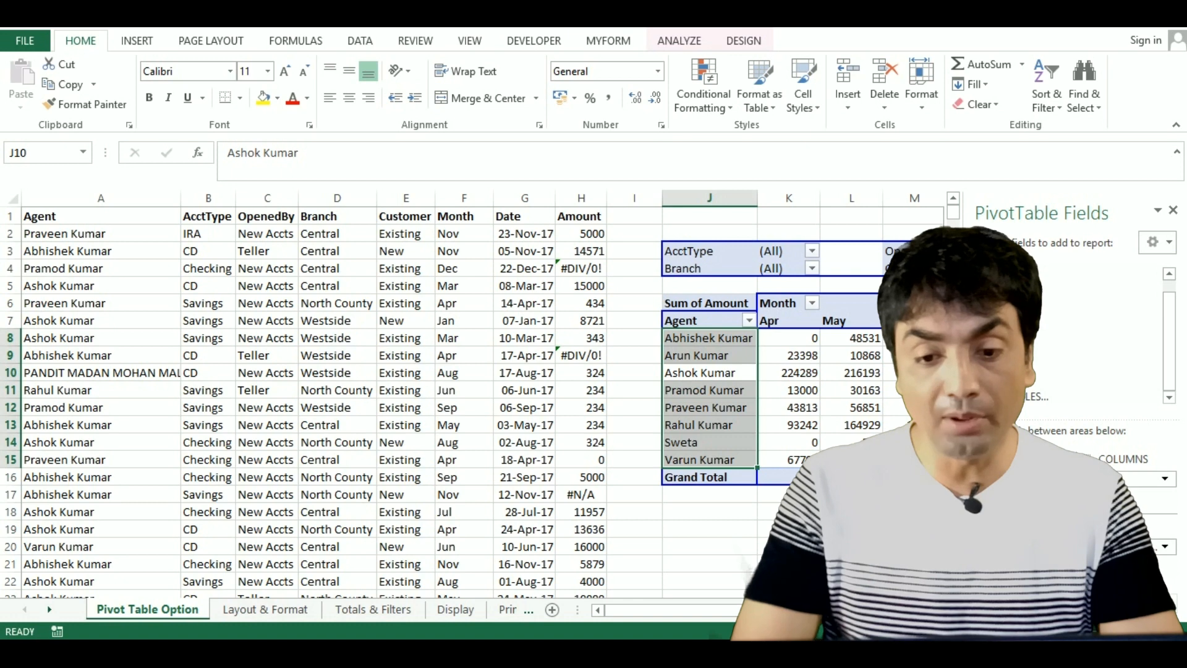
Step: Refresh the pivot table so it picks up the renamed long agent name
scroll(582, 415, right, 3)
click(560, 408)
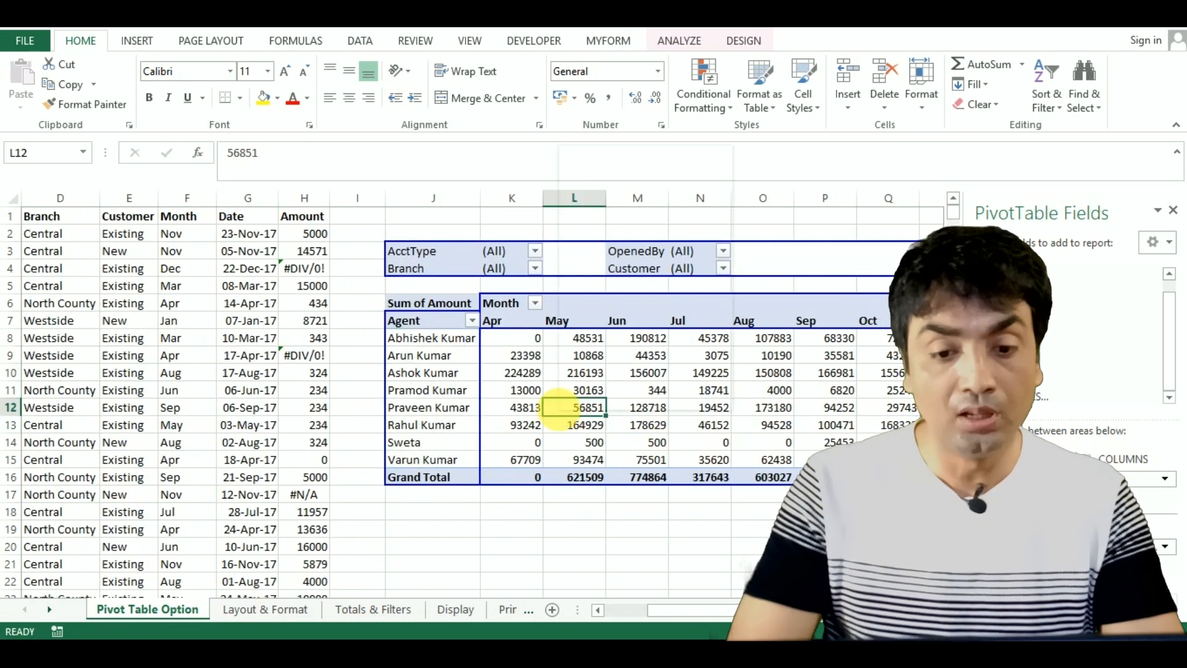
right_click(560, 408)
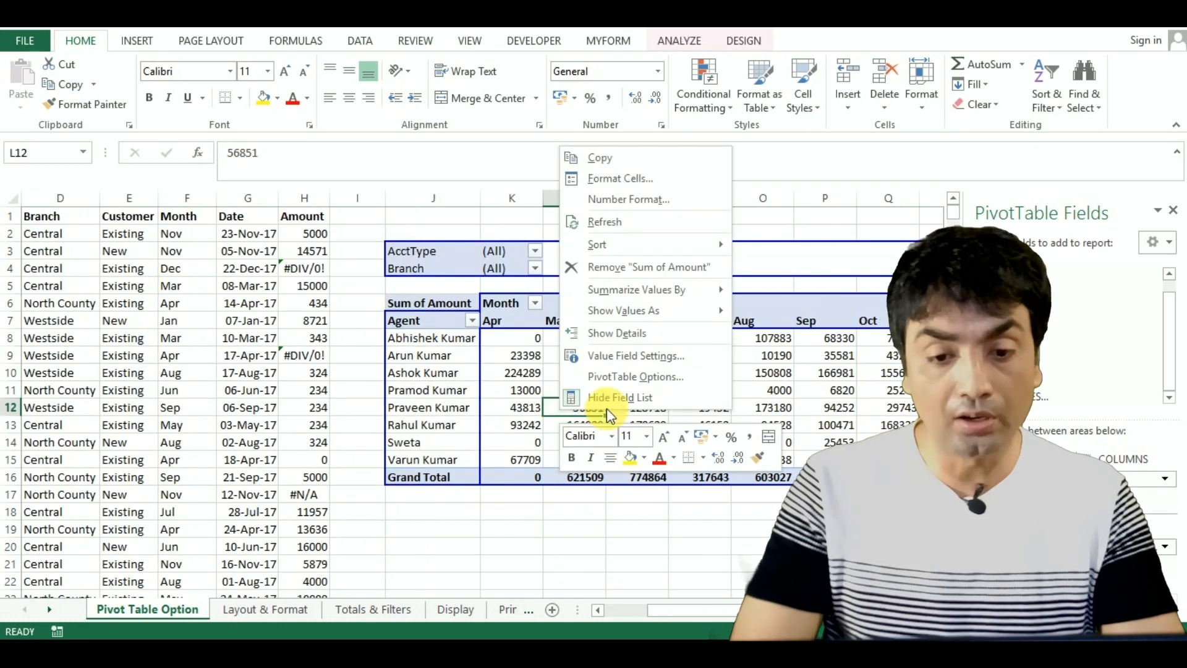
click(605, 224)
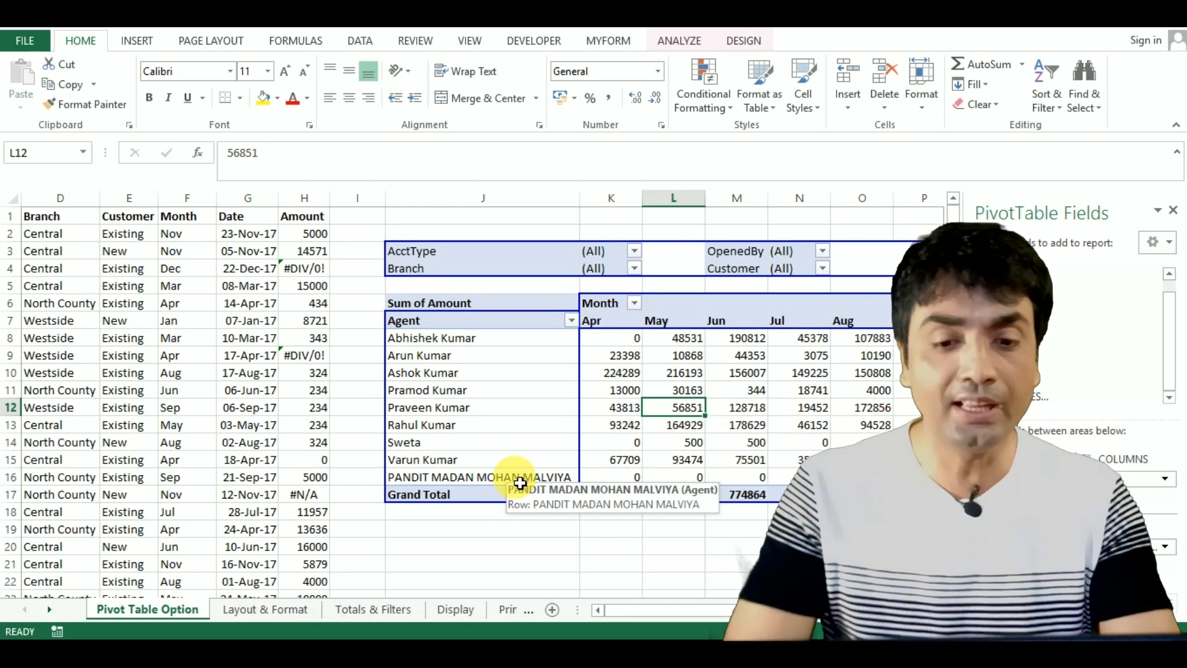
Step: In PivotTable Options, uncheck Autofit column widths on update and Preserve cell formatting on update
click(541, 429)
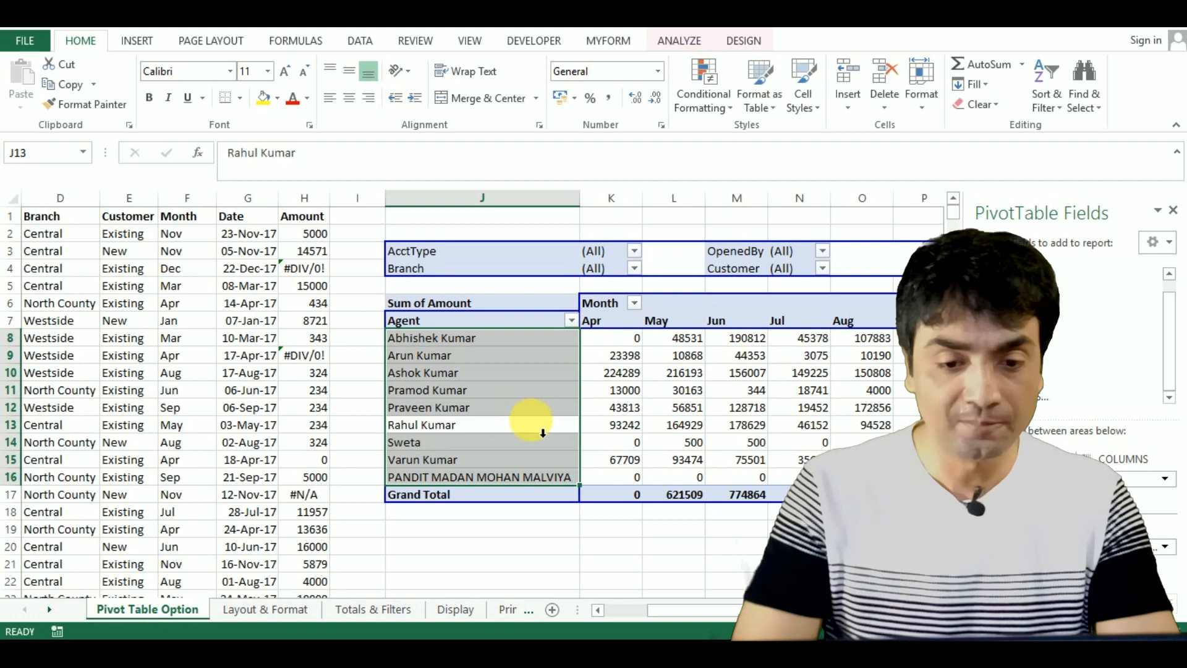
click(527, 393)
right_click(523, 395)
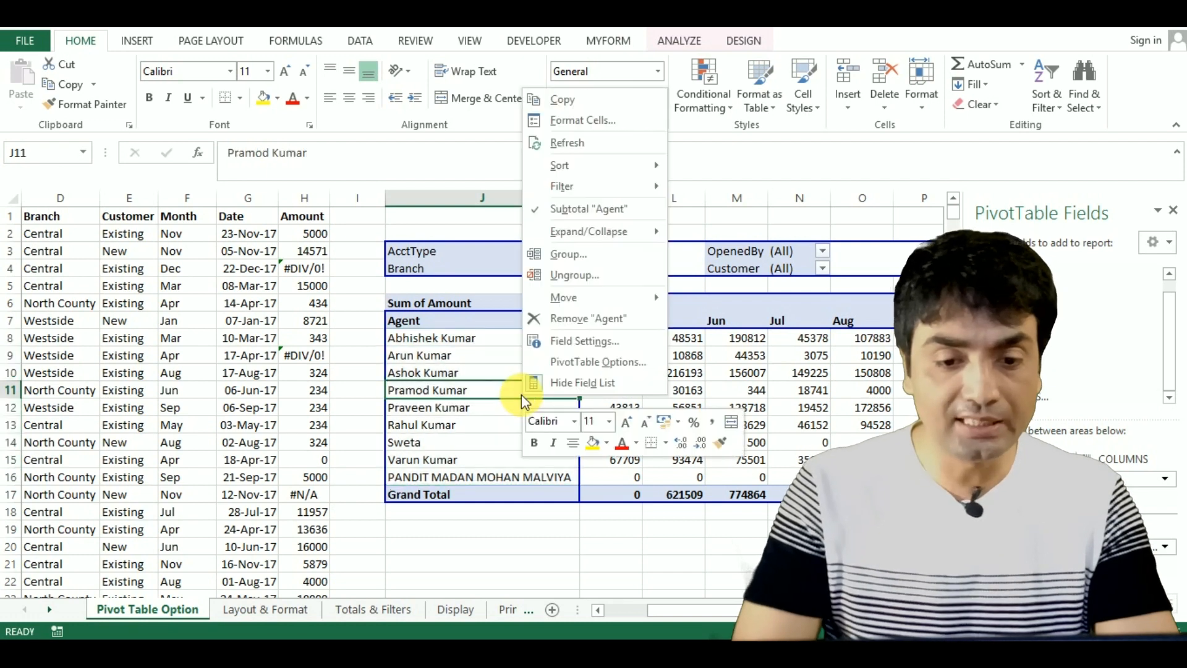
click(589, 364)
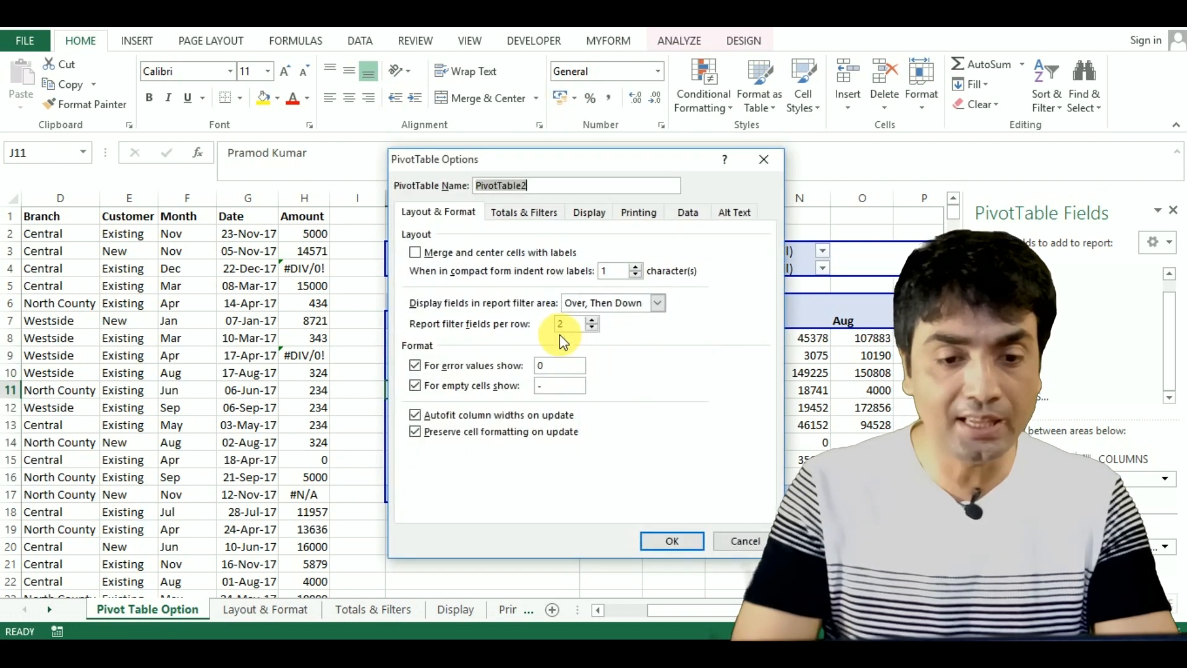
click(416, 414)
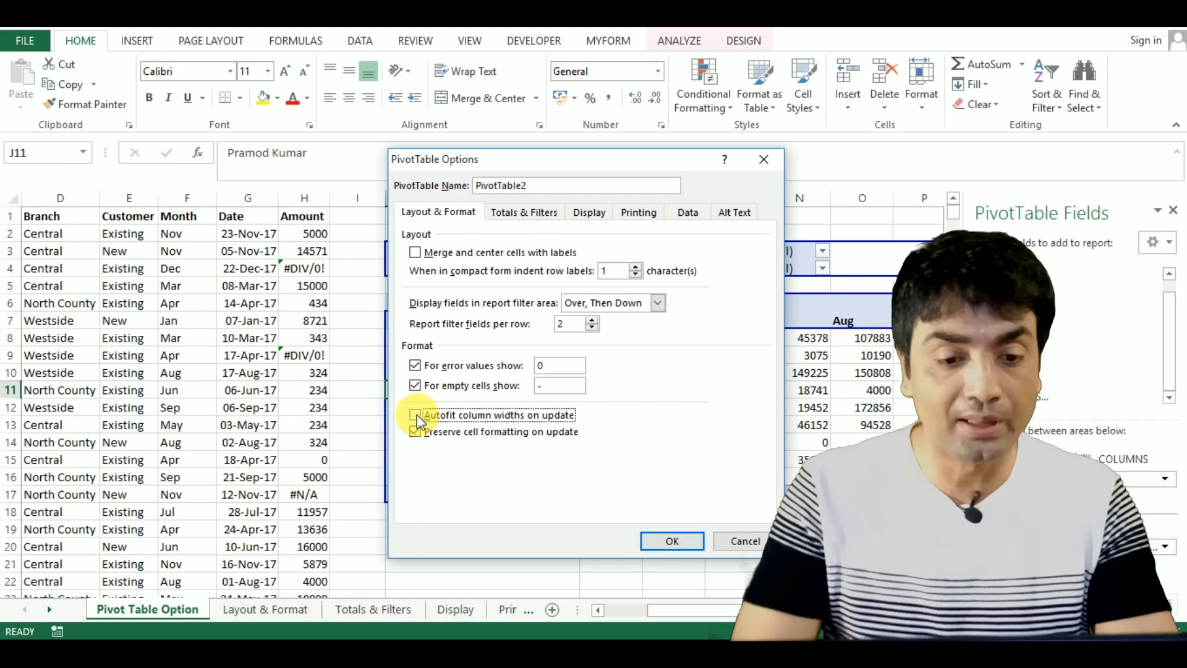
click(415, 433)
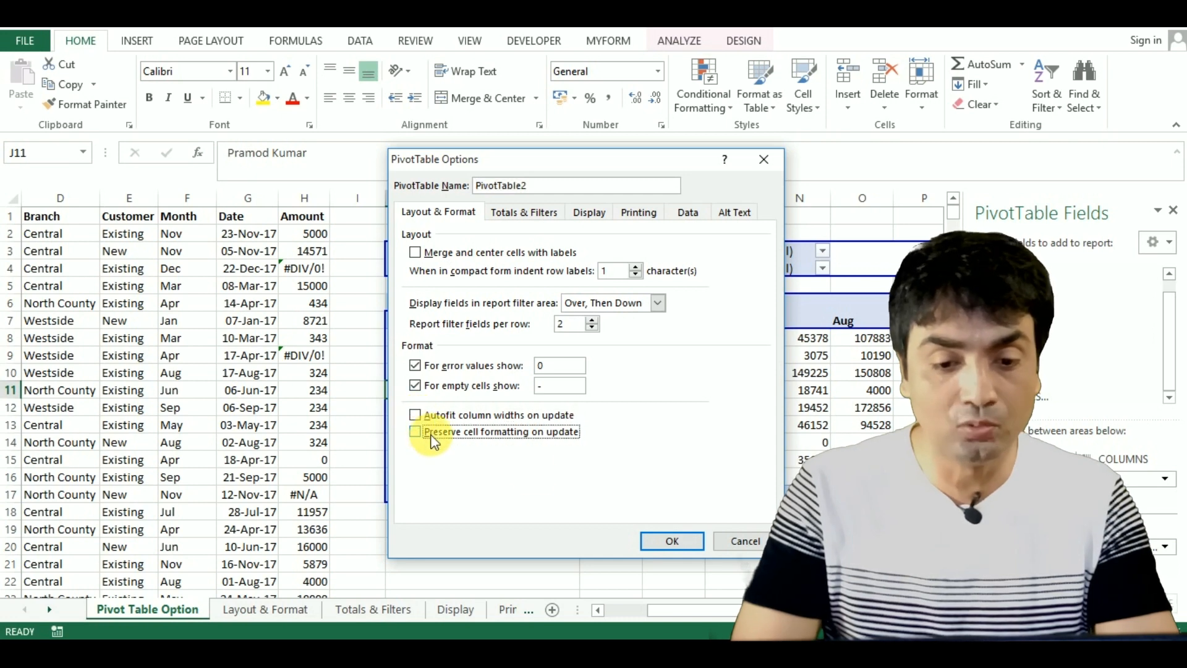
Step: Apply the pivot option changes and enter AMAN as the agent in source cell A10
click(671, 543)
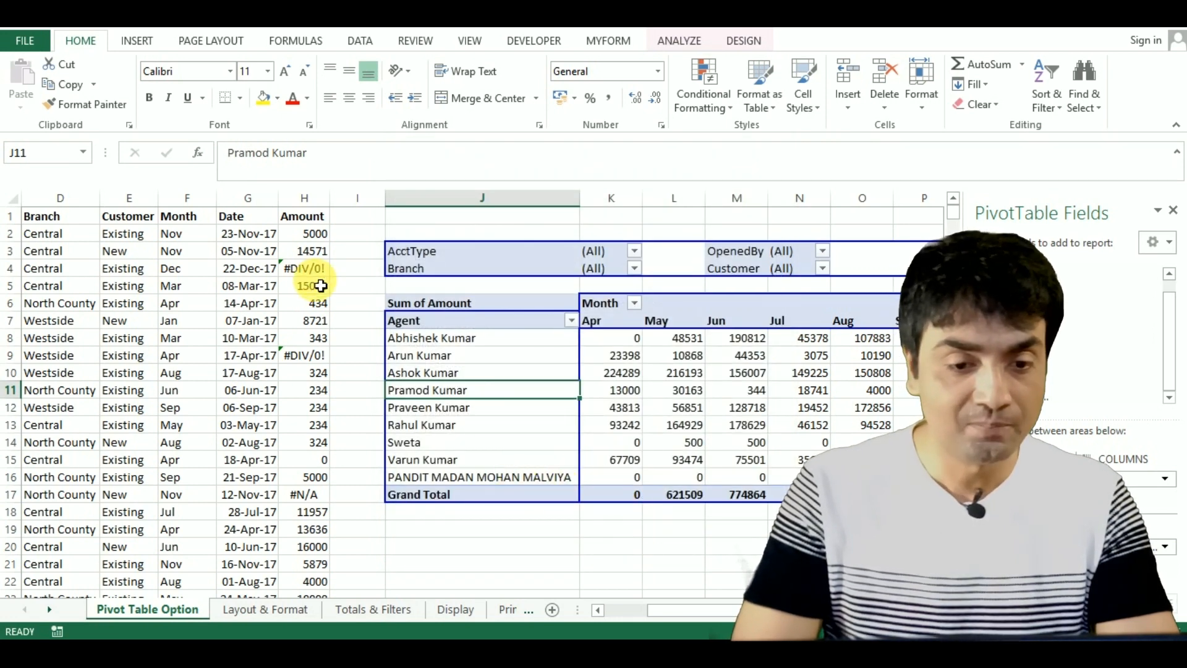
click(143, 391)
key(Home)
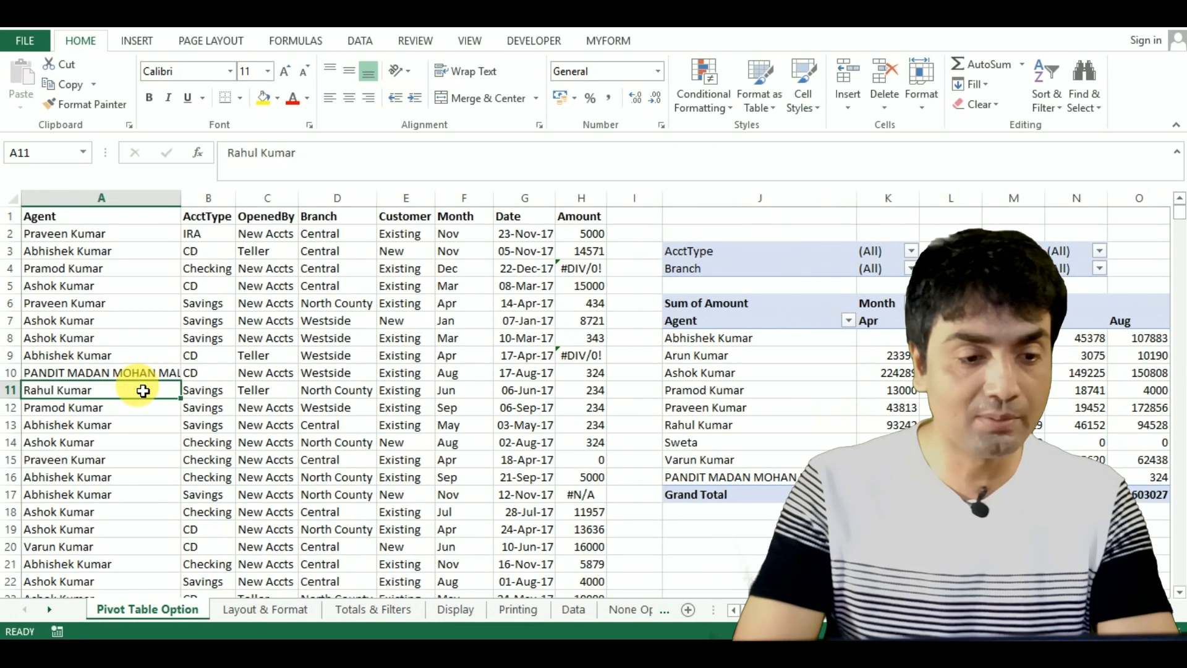
key(Up)
text(A)
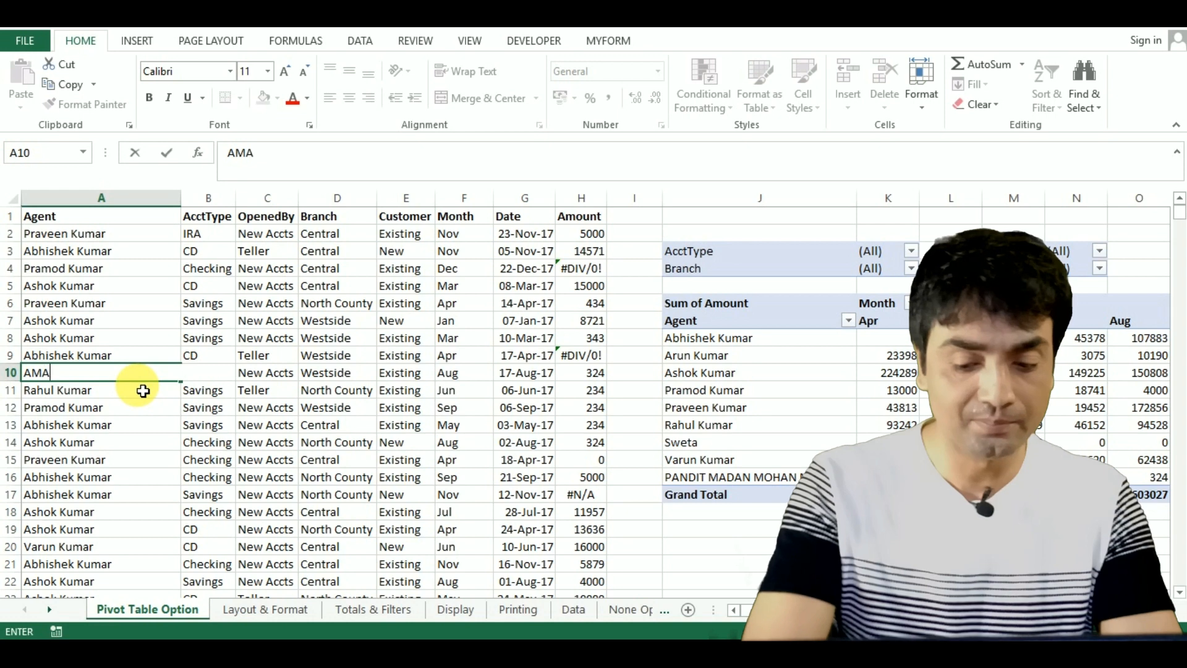
text(MAN)
key(Return)
Step: Replace A10 with an existing agent name accepted through AutoComplete from 'A'
key(Up)
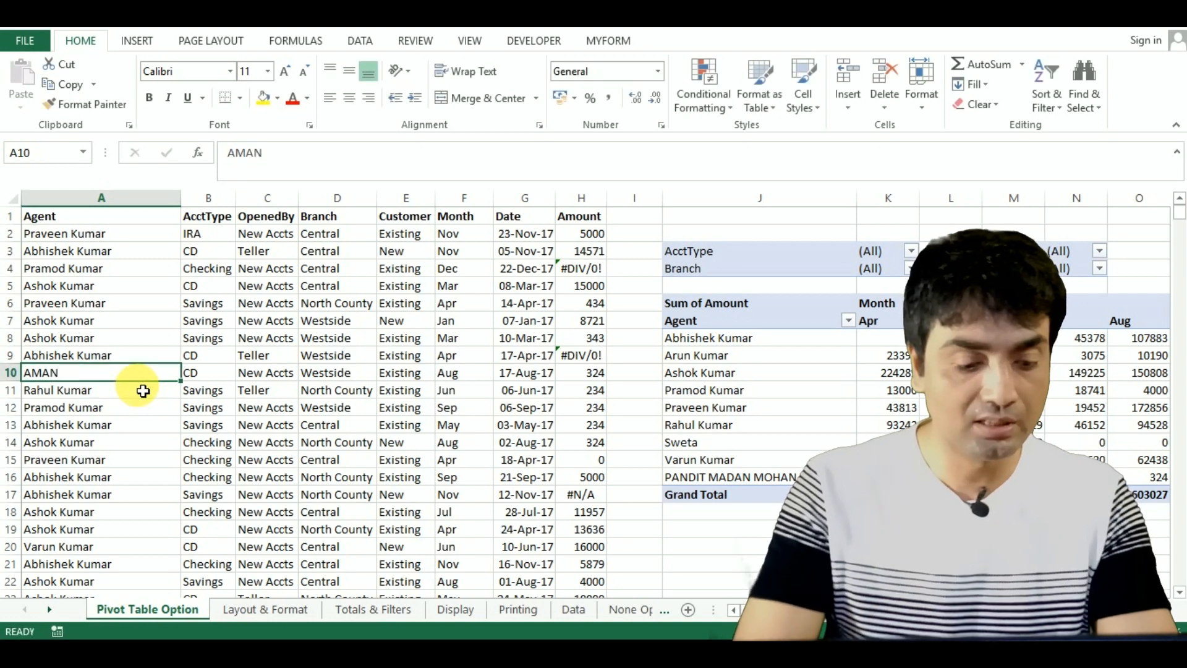
text(Ashok Kumar)
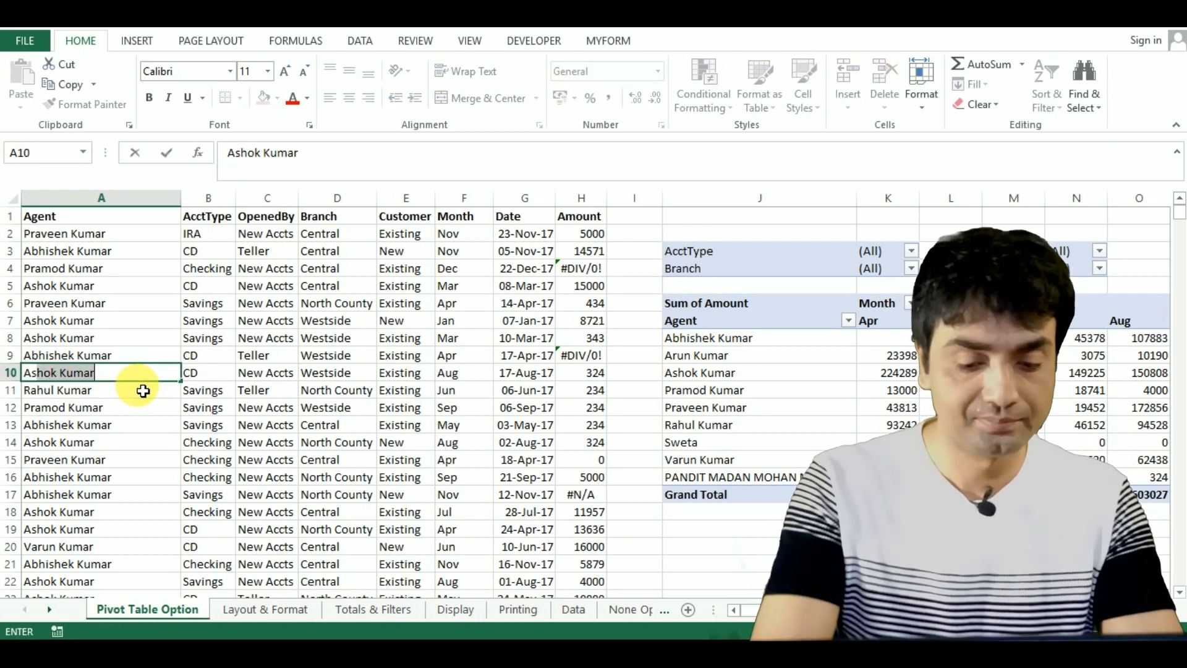
key(Return)
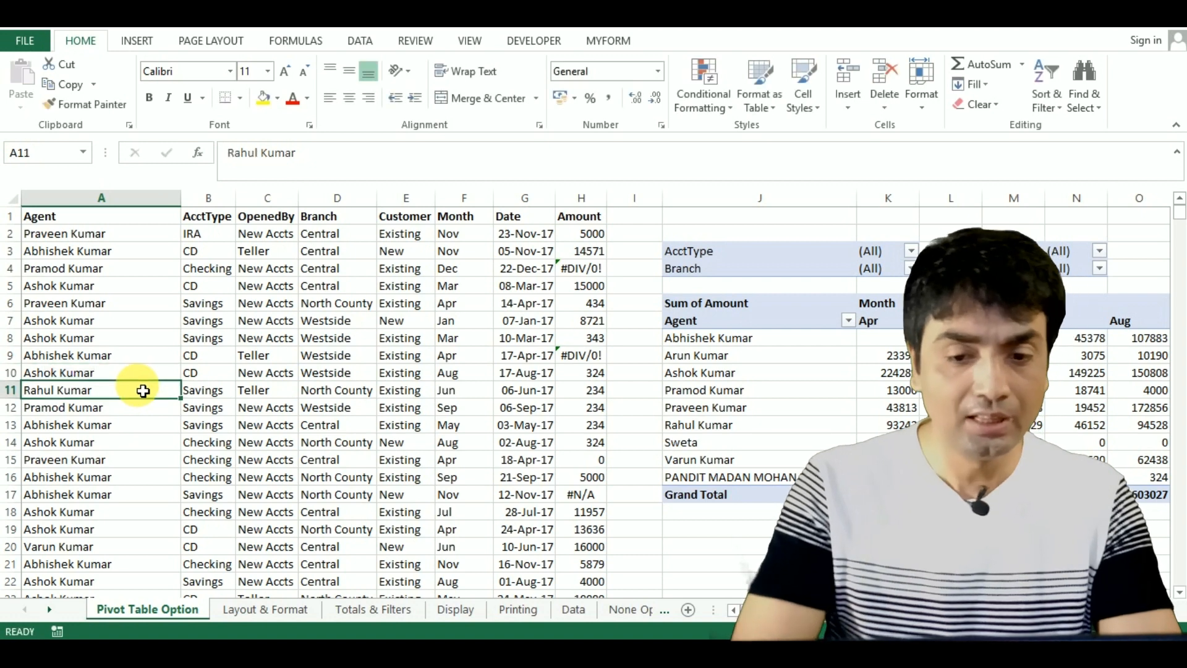
Step: Refresh PivotTable2 so the long agent name drops out of its agent rows
click(720, 426)
right_click(719, 427)
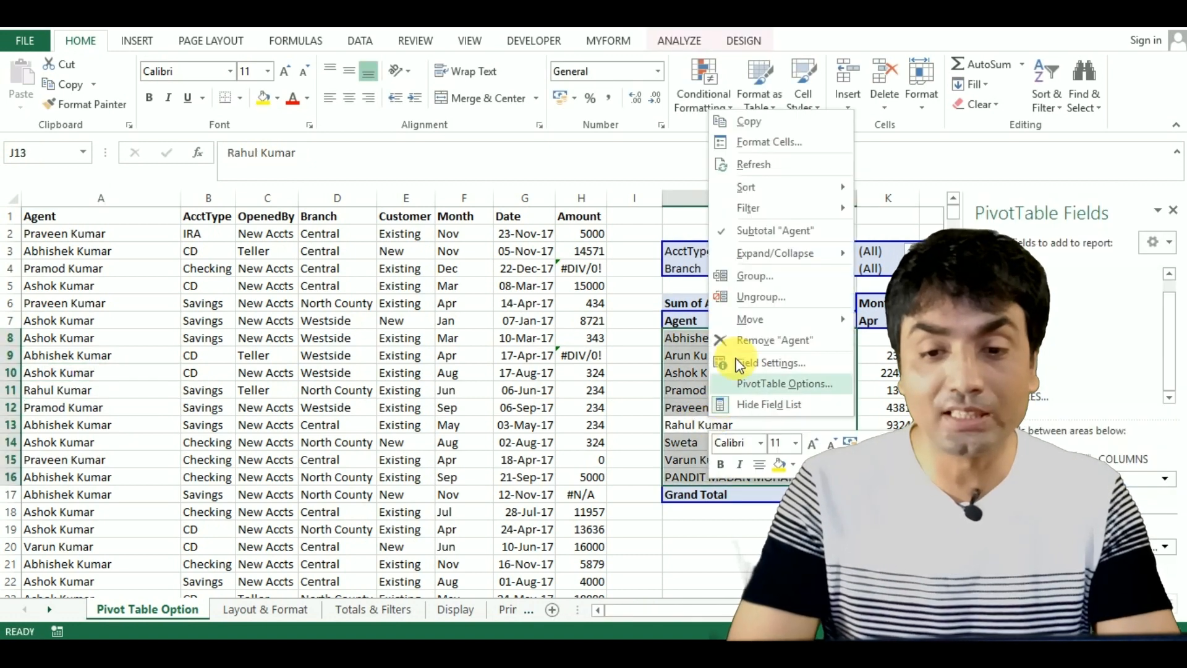
click(756, 165)
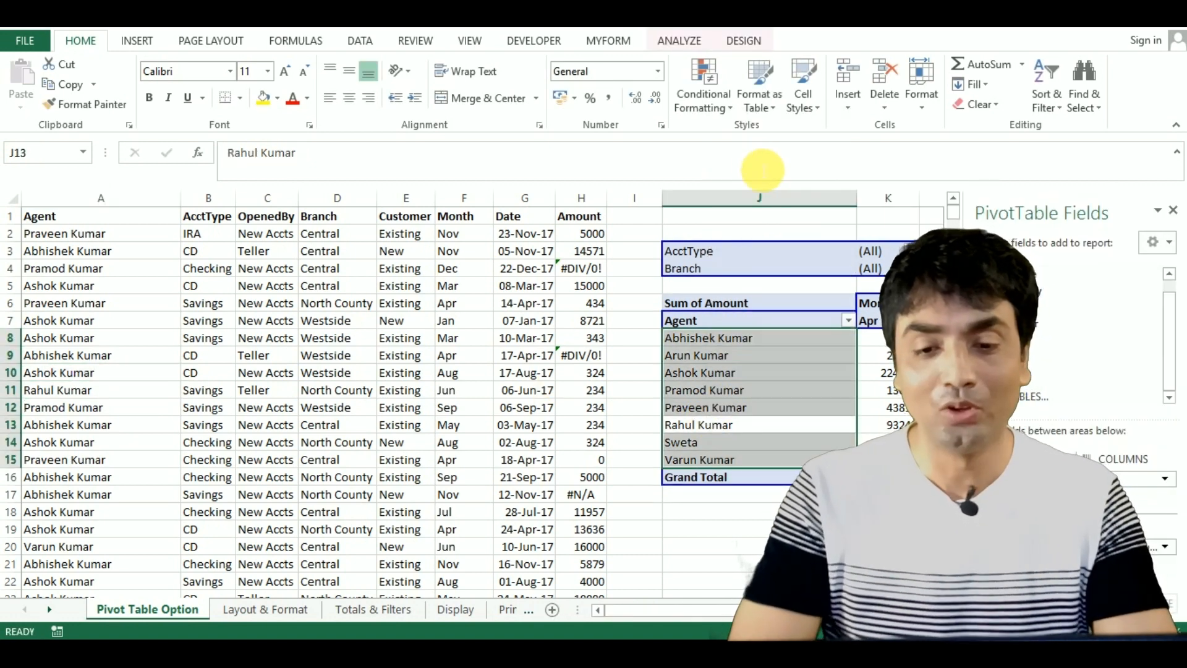
click(719, 431)
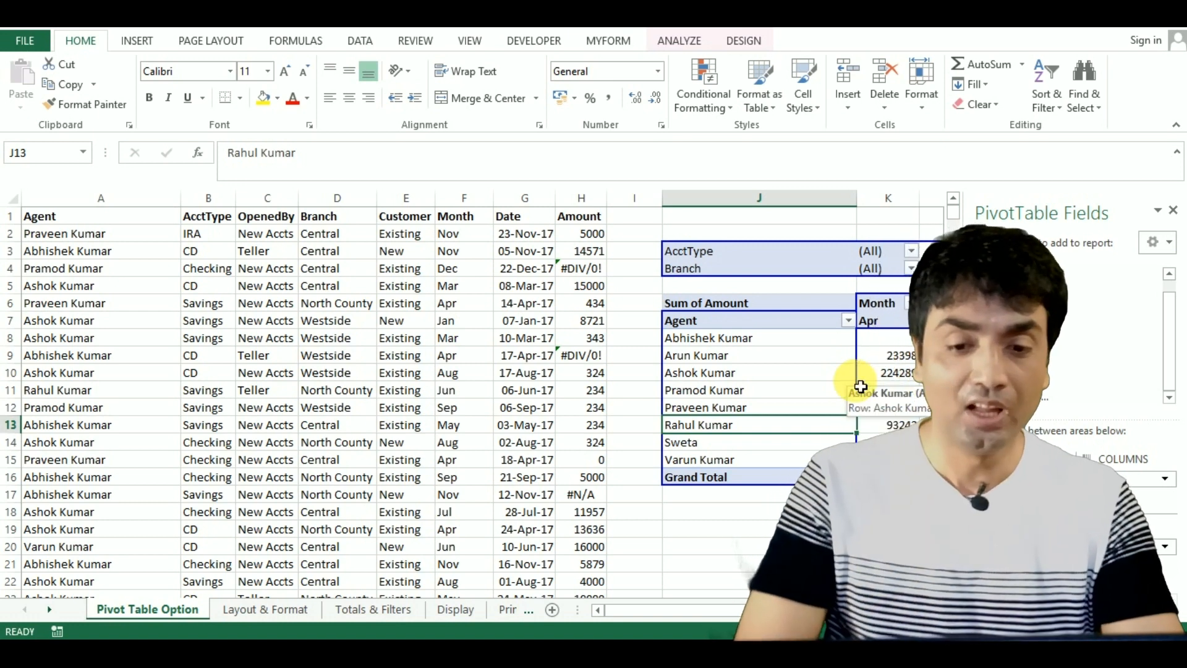
Step: Check Autofit column widths on update in PivotTable Options and apply it
click(742, 389)
right_click(735, 391)
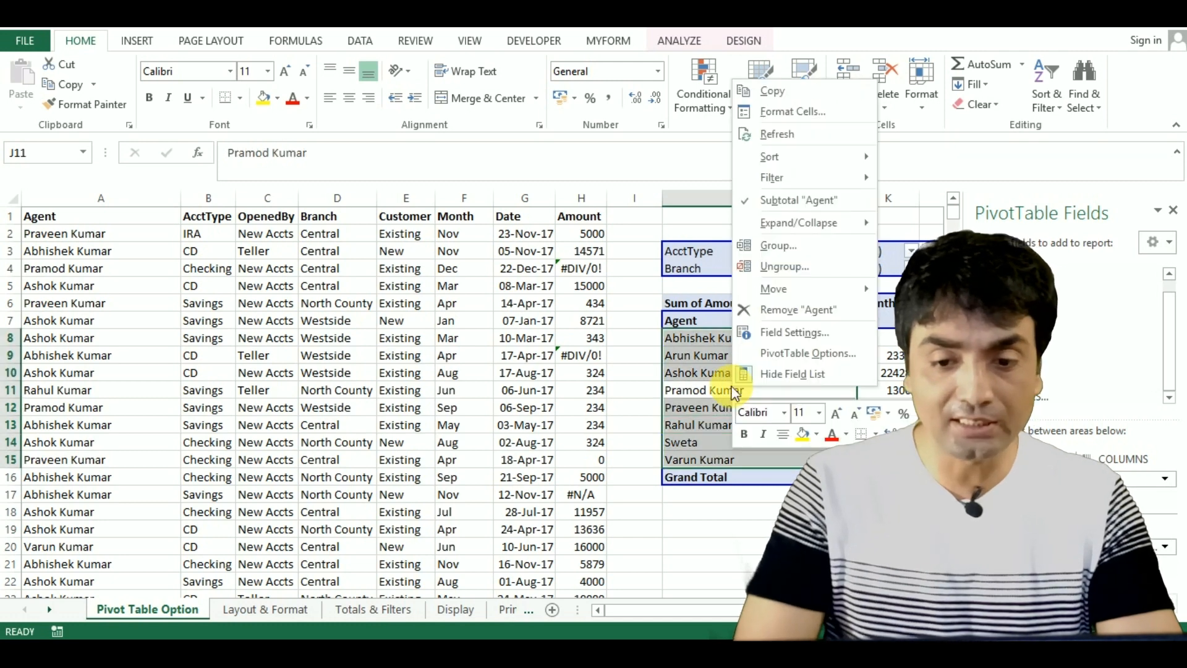
click(773, 353)
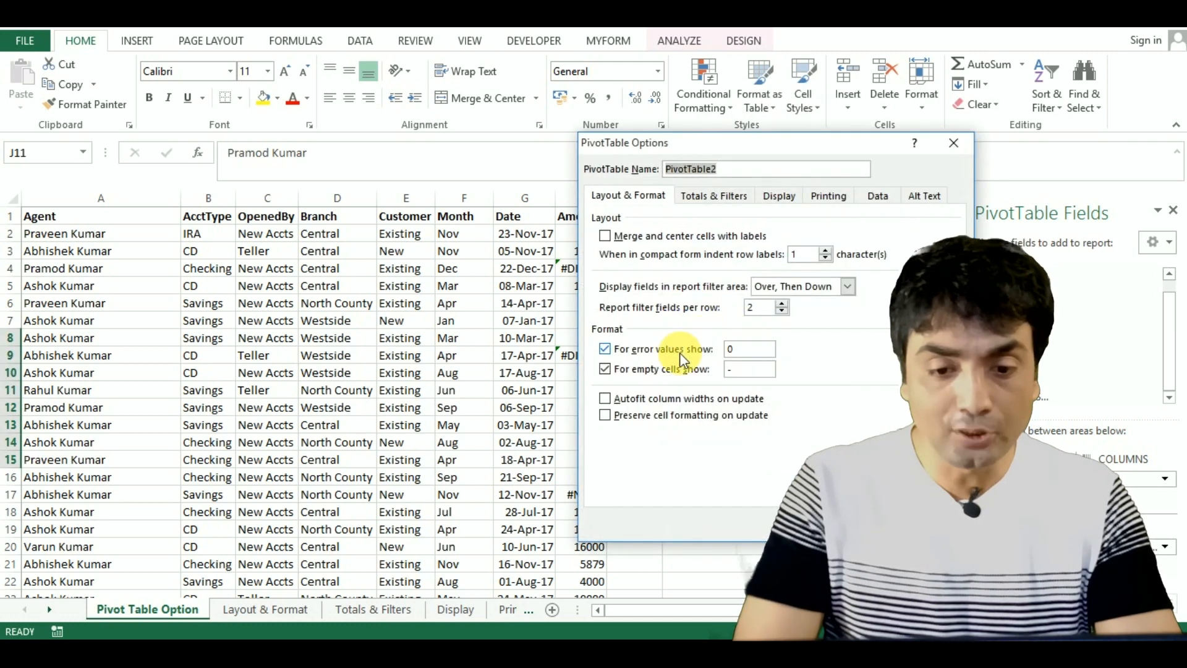
click(637, 398)
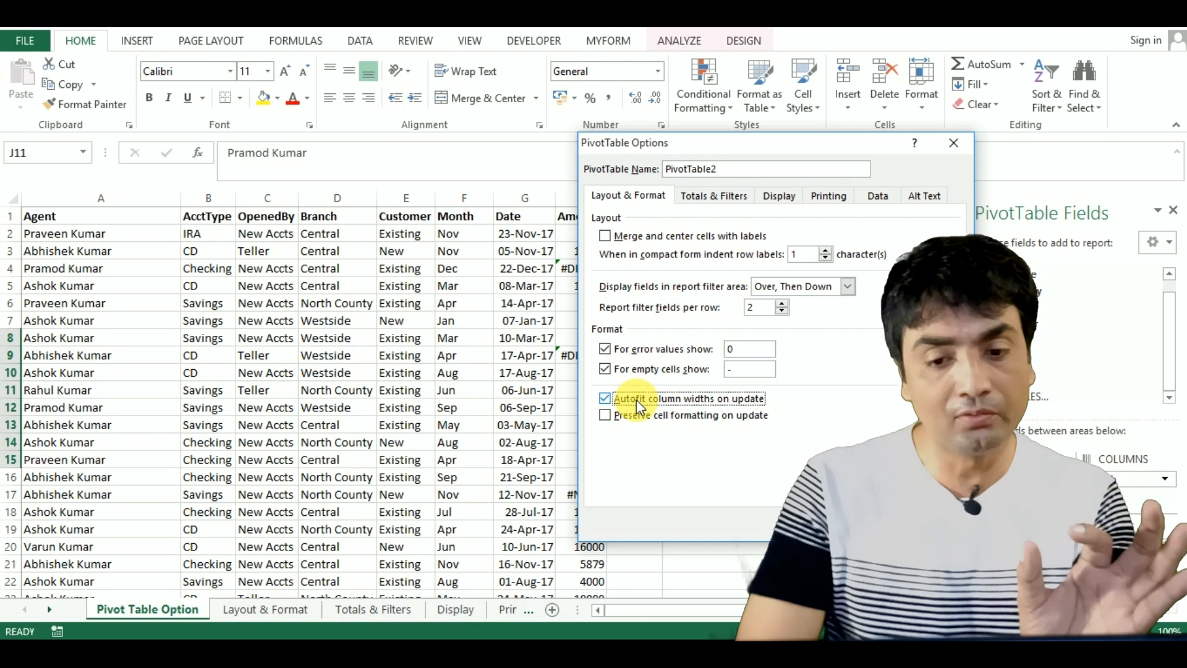
click(871, 525)
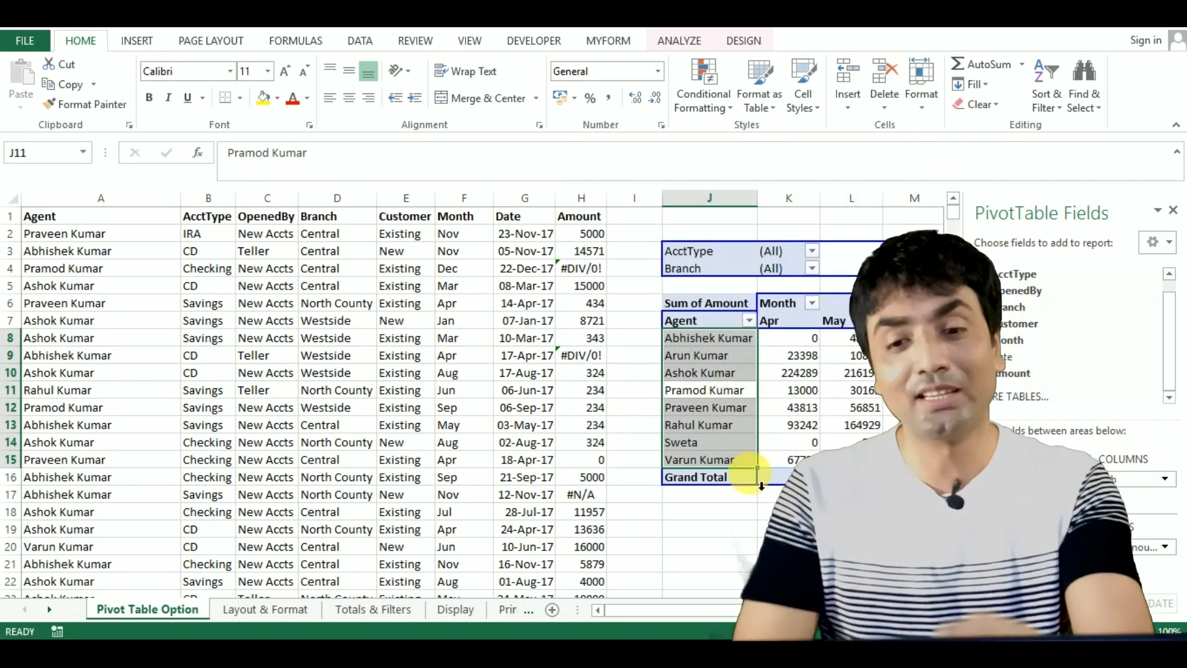
Step: Reopen PivotTable Options to review the settings, then close it without changes
click(735, 426)
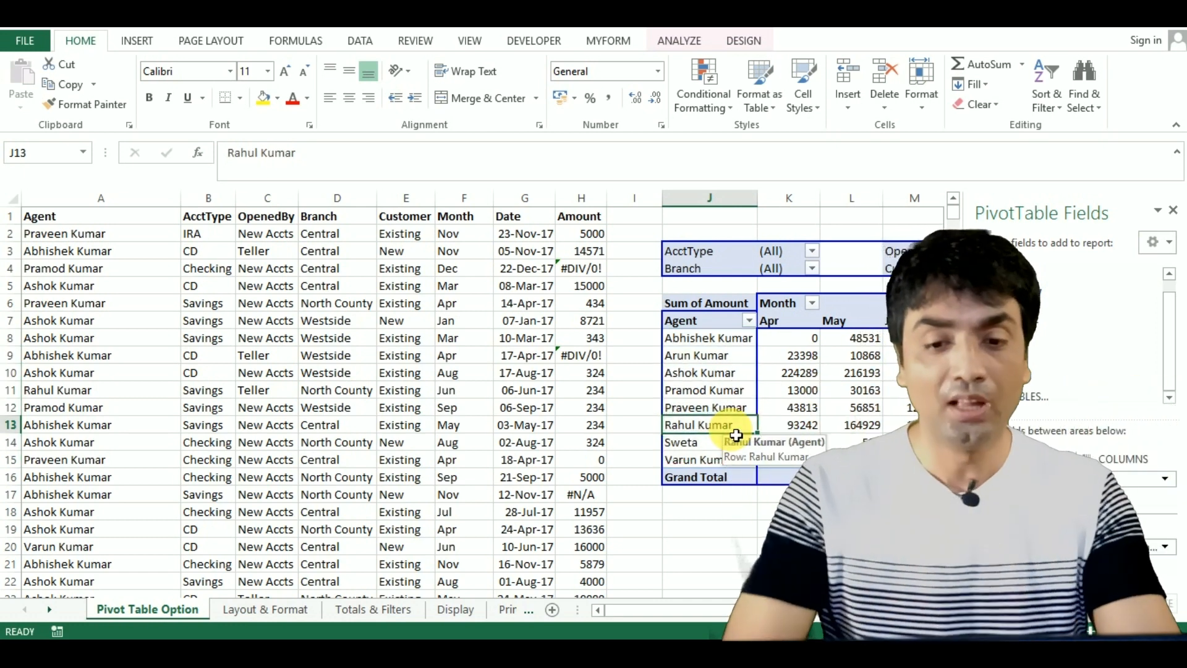
right_click(725, 421)
right_click(725, 421)
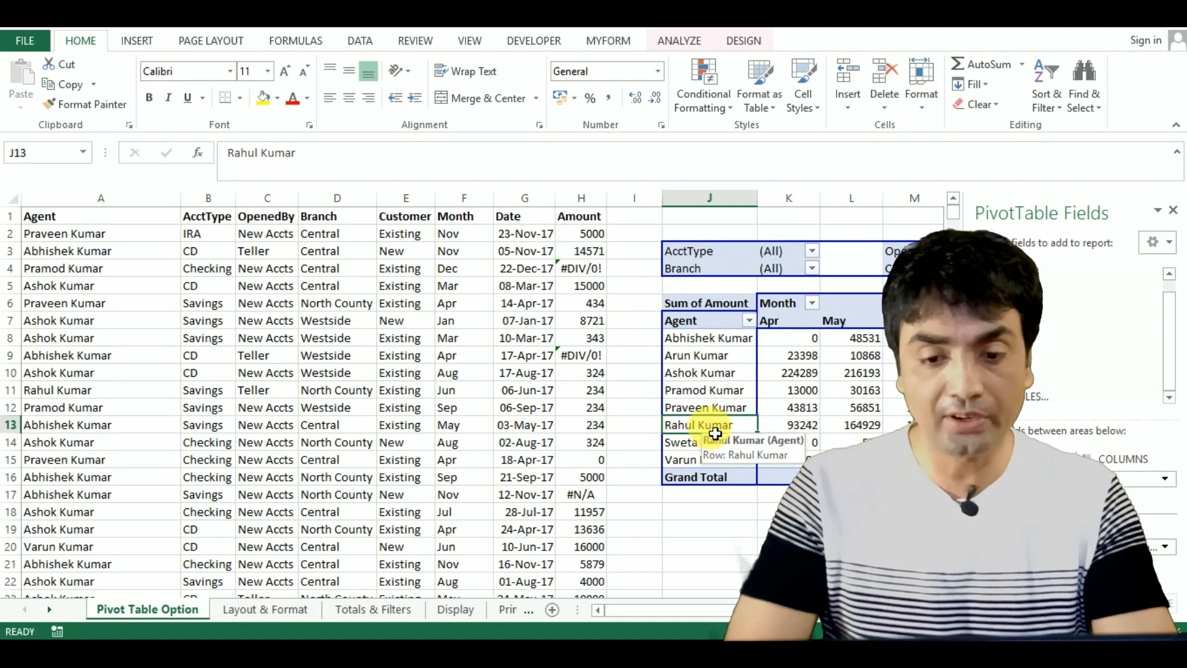
right_click(711, 430)
click(760, 398)
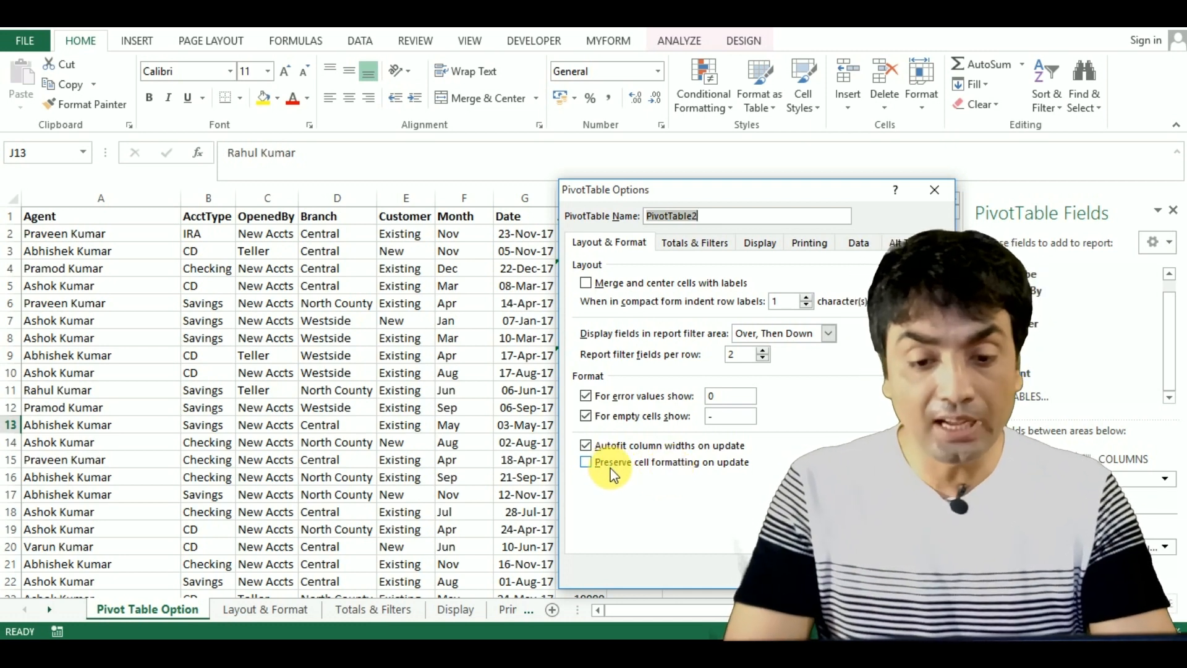
key(Return)
Step: Move through the pivot's agent rows and monthly amounts in rows 9 and 10
click(711, 379)
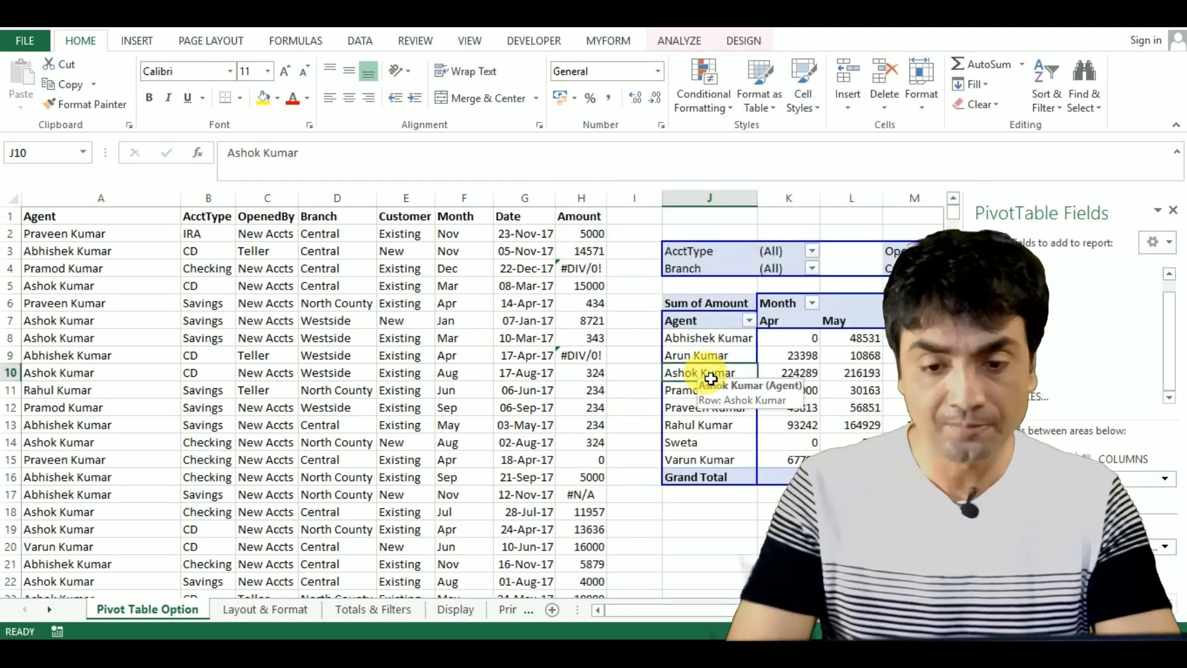
key(Right)
key(Right)
key(Right)
key(Right)
key(Right)
key(Right)
key(Right)
key(Right)
key(Right)
key(Right)
key(Right)
key(Right)
key(Right)
key(Right)
click(458, 360)
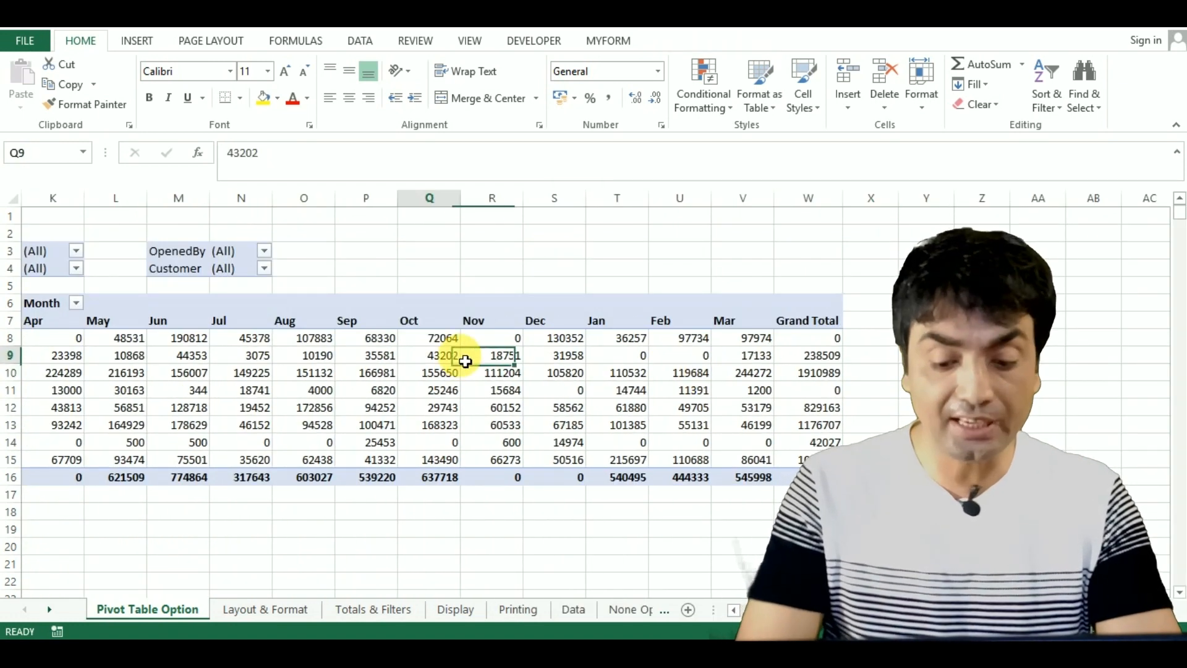
key(Left)
key(Left)
key(Left)
key(Left)
key(Left)
key(Left)
key(Left)
key(Left)
key(Left)
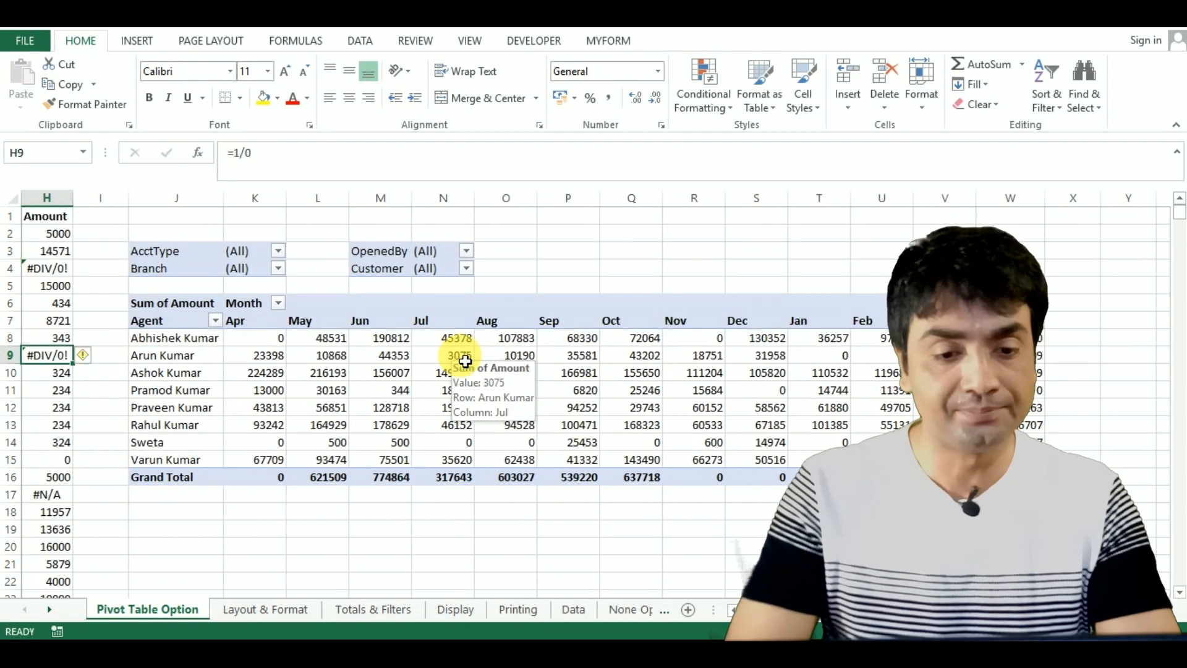
Step: From the 344 amount in M11, check Preserve cell formatting on update and click OK
click(402, 391)
right_click(402, 390)
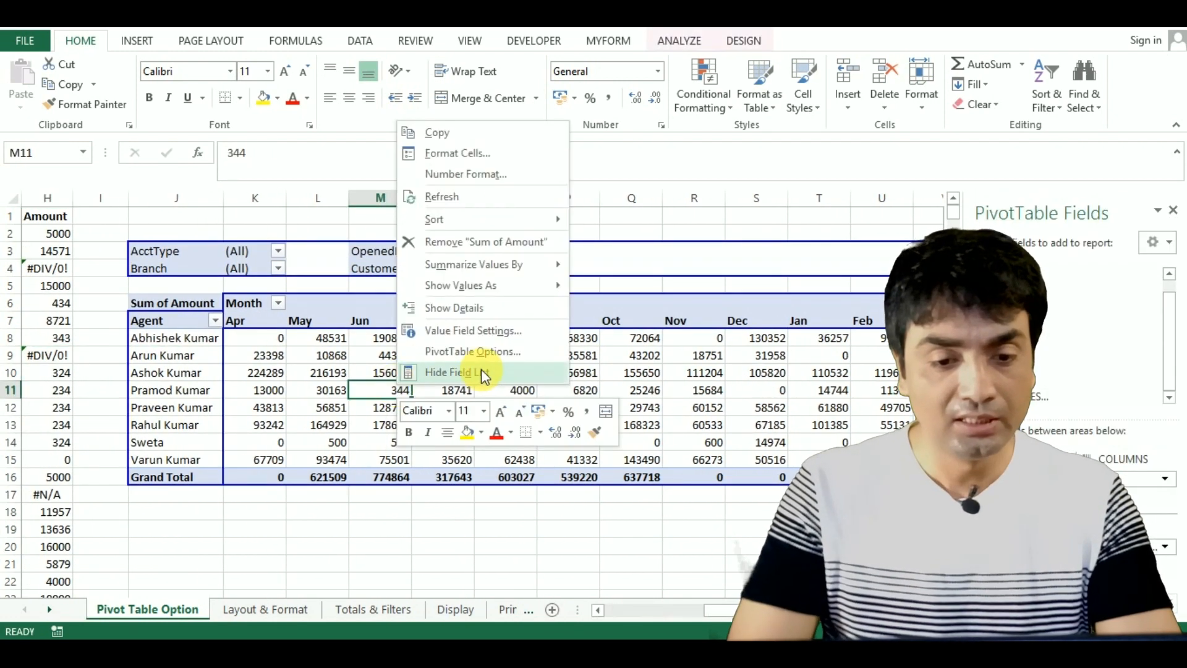
click(462, 346)
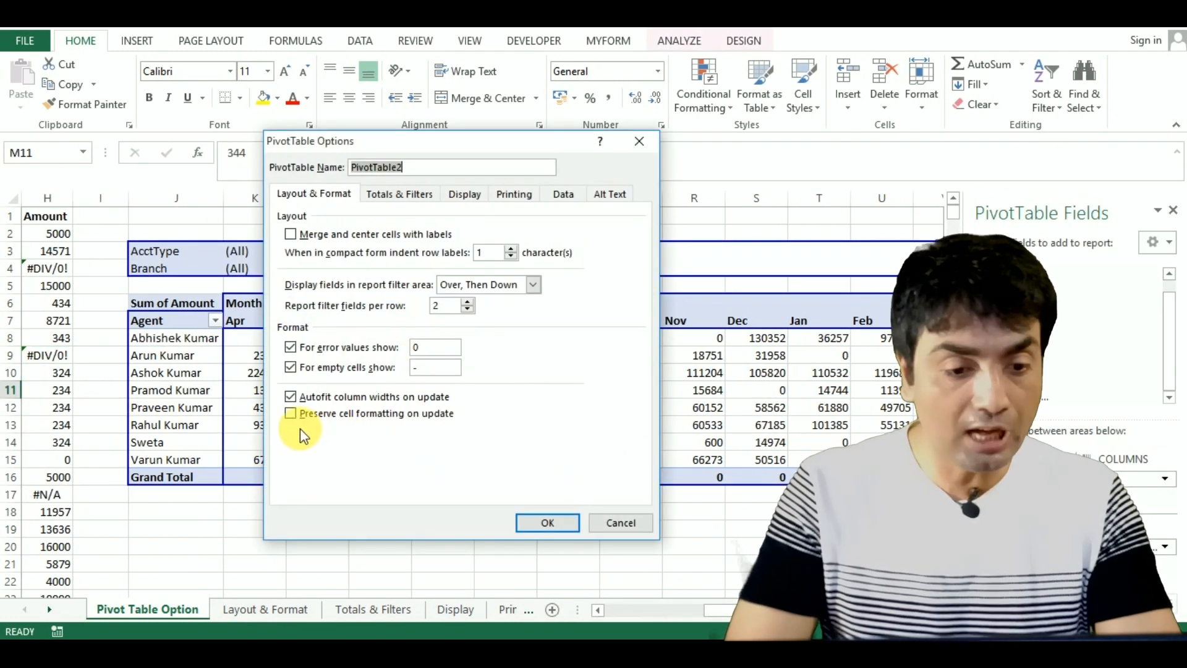
click(290, 419)
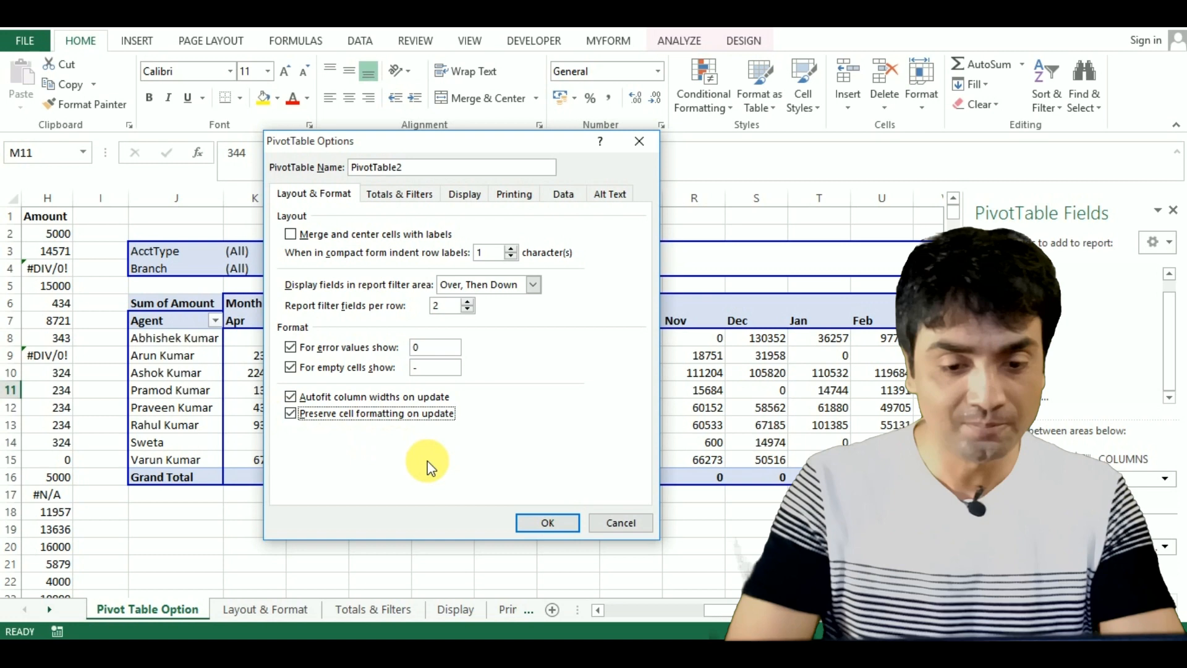
click(536, 521)
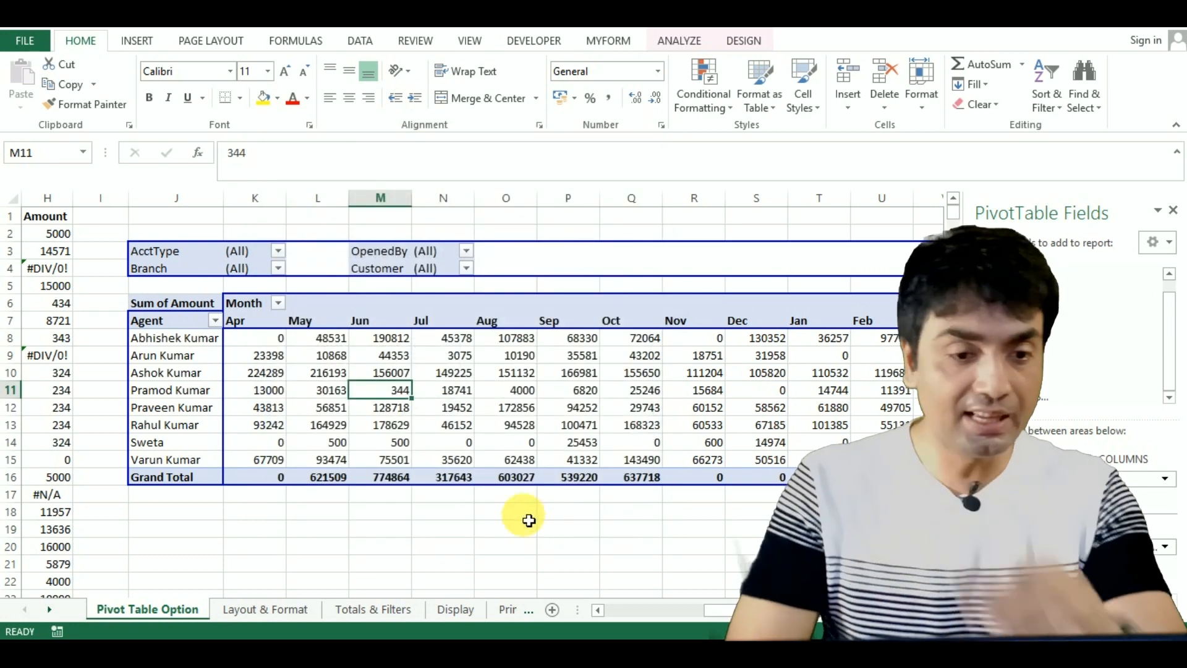
Step: Fill the pivot range J8:Q16 green
click(193, 344)
key(shift+Right)
key(shift+Right)
key(shift+Right)
key(shift+Right)
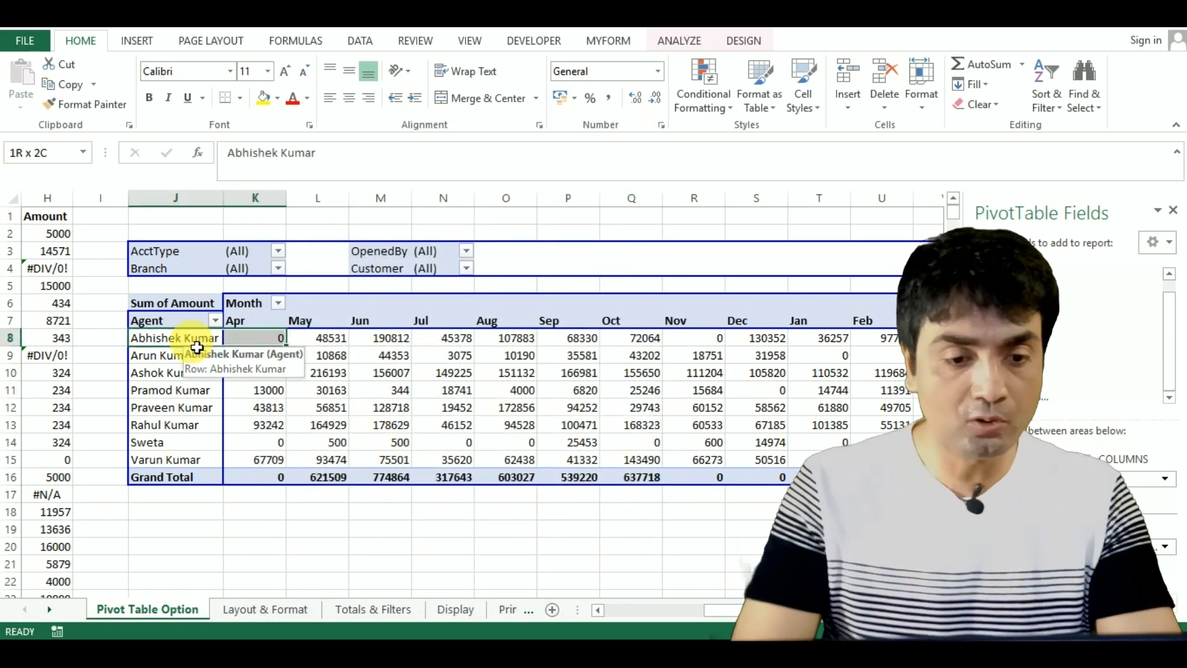
key(shift+Right)
key(shift+Right)
key(shift+Right)
key(shift+Down)
key(shift+Down)
key(shift+Down)
key(shift+Down)
key(shift+Down)
key(shift+Down)
key(shift+Down)
key(shift+Down)
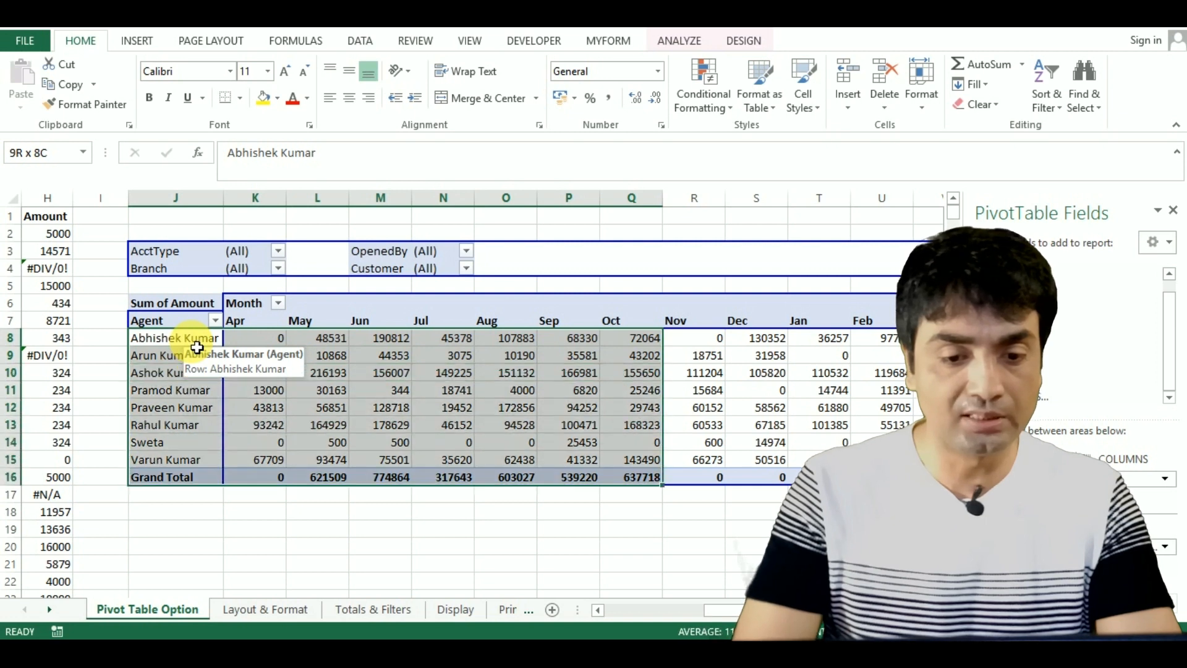
click(277, 98)
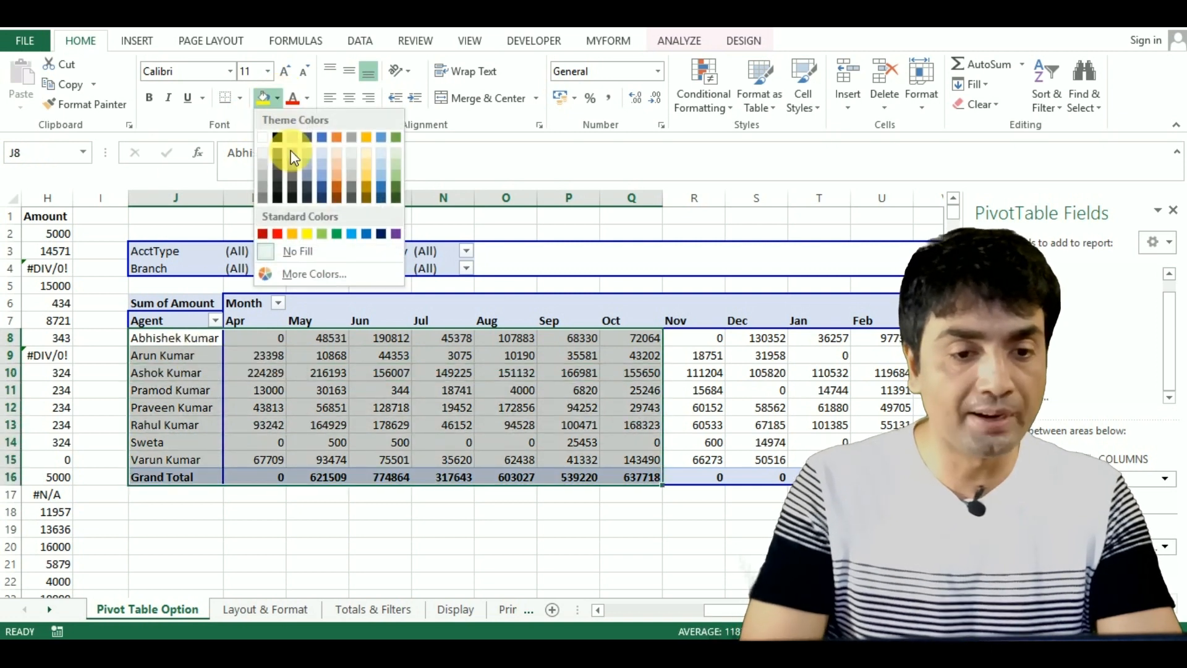
click(322, 233)
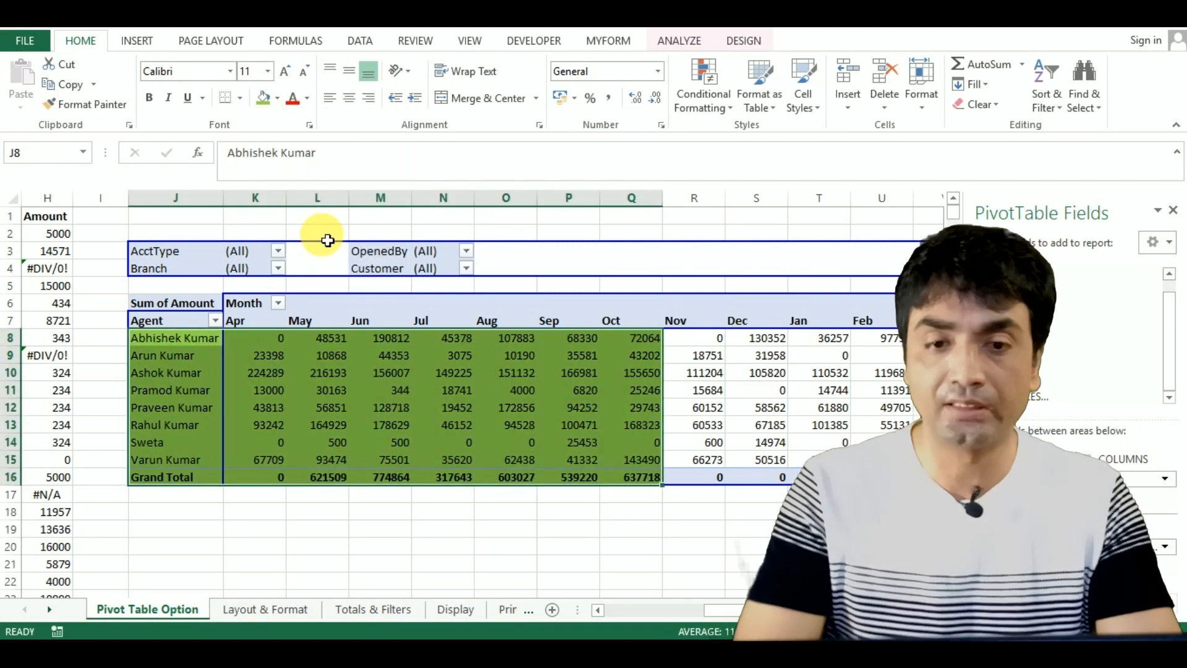
click(347, 390)
Step: Enter Amounts 3434, 3434, 34 and 34 down column H starting at H11
key(Home)
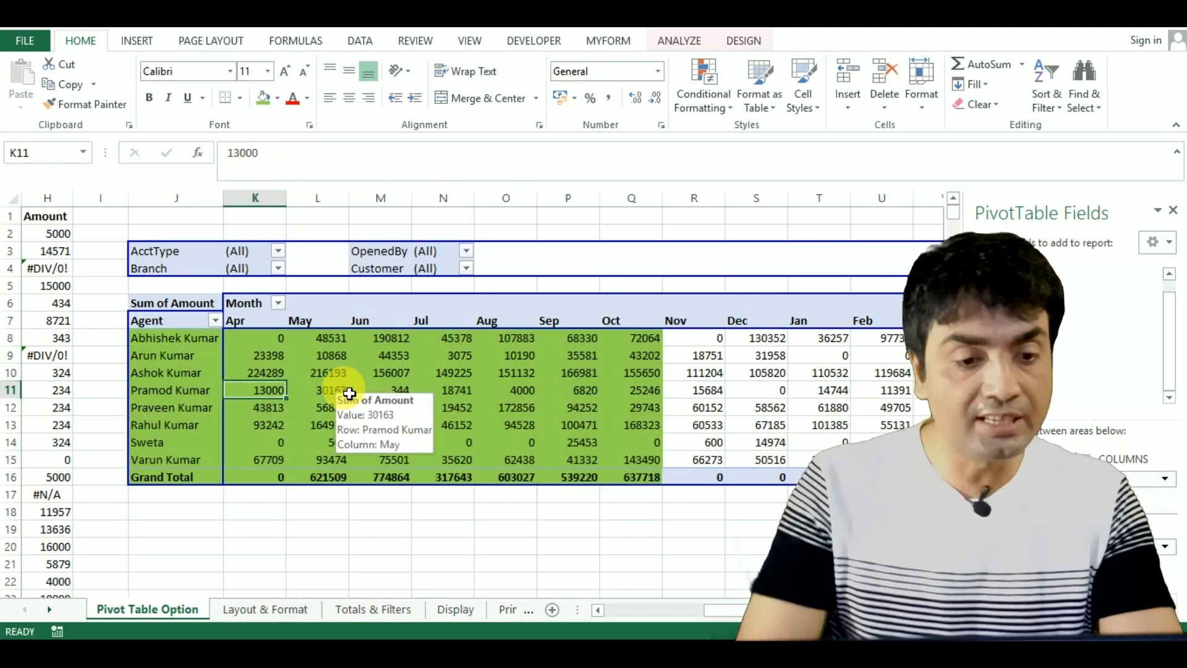
key(Right)
key(Right)
key(Right)
key(Right)
key(Right)
key(Right)
key(Right)
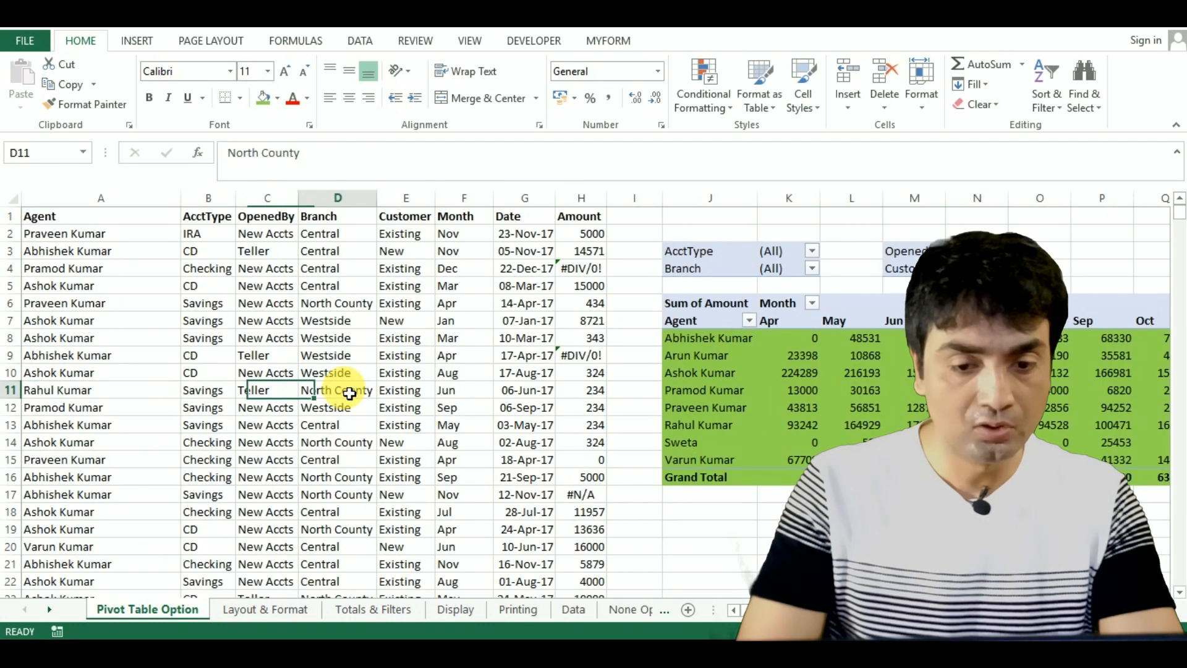
text(3434)
key(Return)
text(3434)
key(Return)
text(34)
key(Return)
text(34)
key(Return)
text(34)
key(Return)
key(Right)
key(Right)
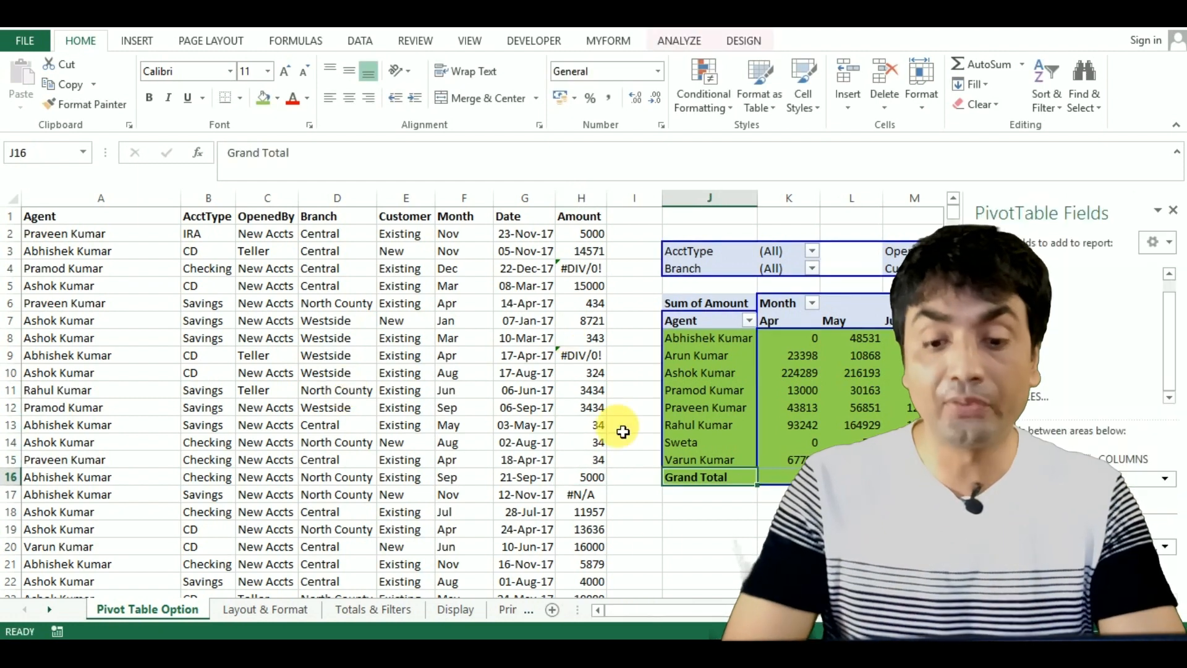
Step: Refresh the pivot table so its totals reflect the new amounts
drag(722, 613, 665, 535)
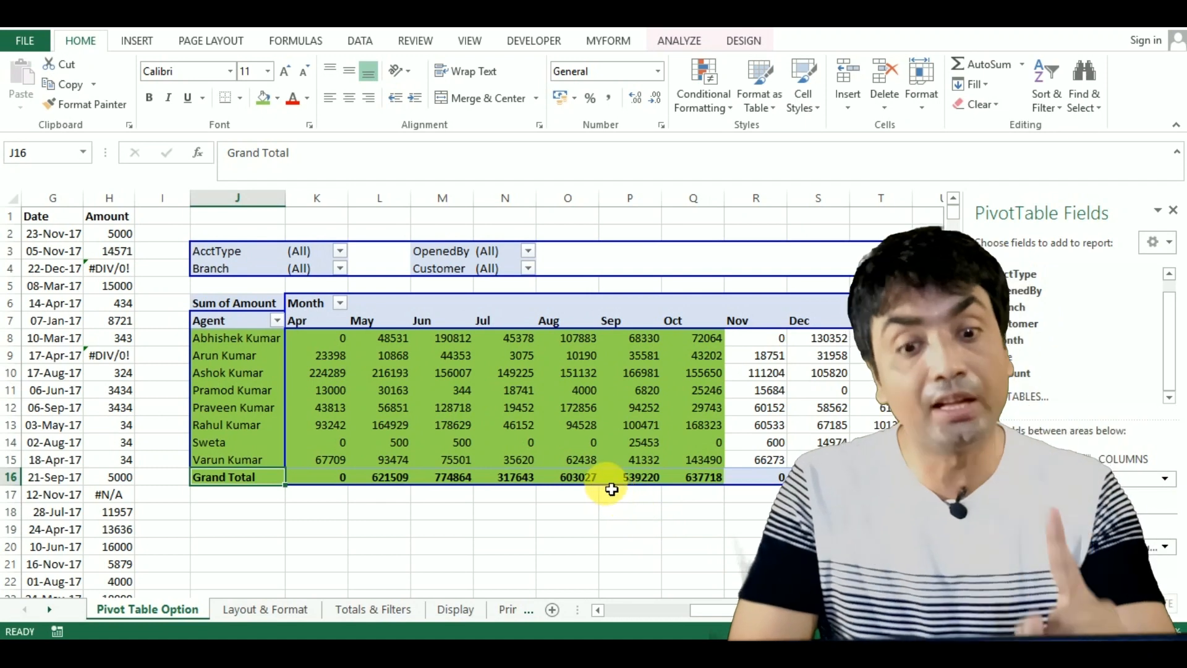
click(501, 397)
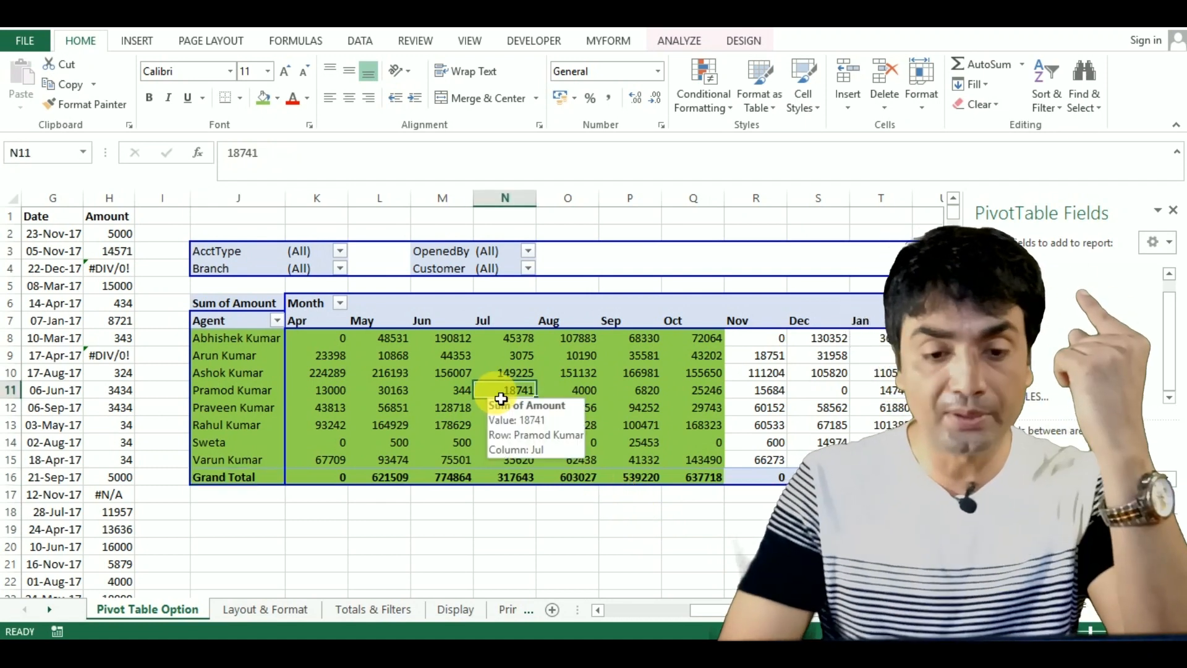
right_click(498, 396)
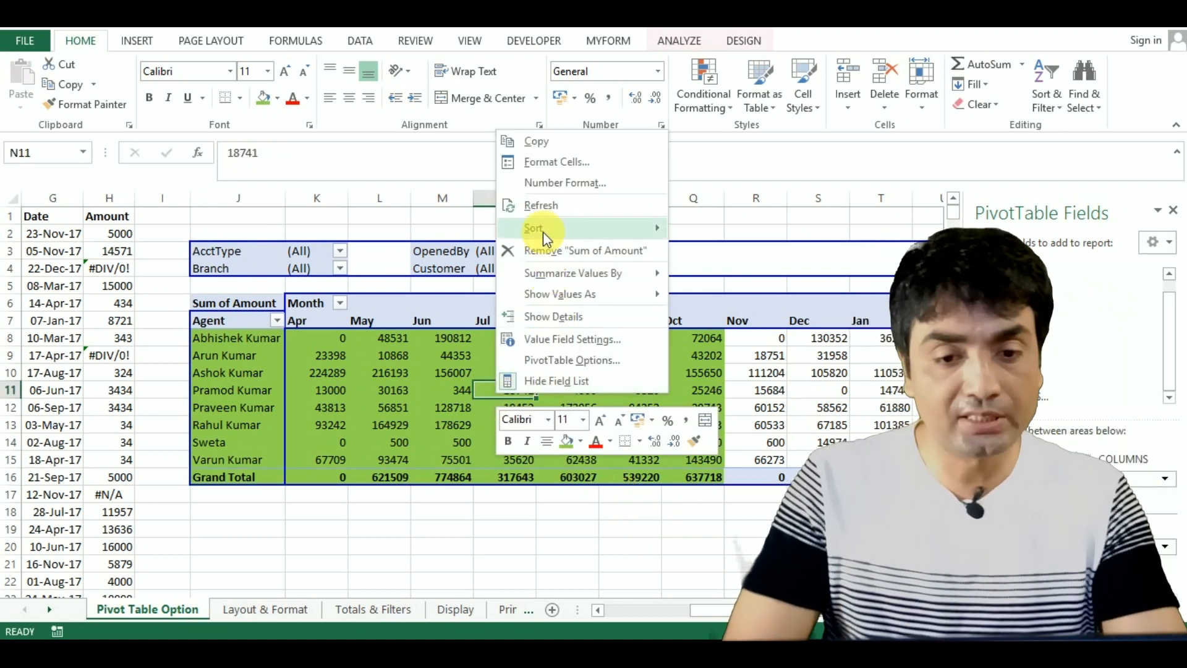
click(540, 207)
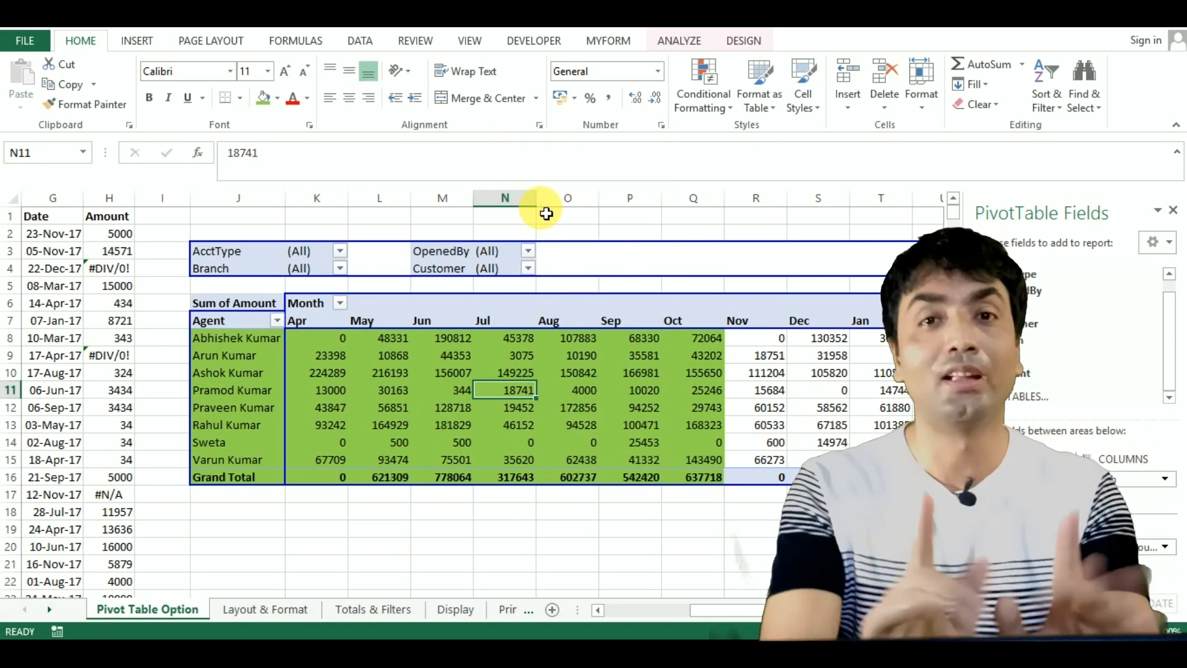
right_click(442, 370)
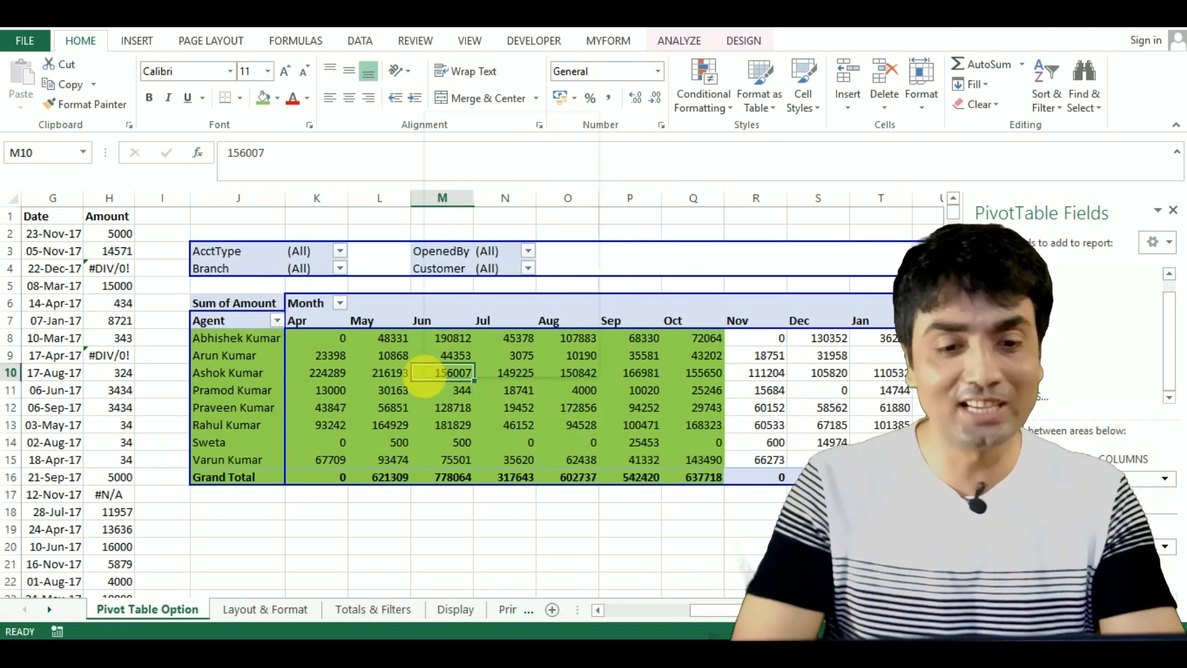
Step: Uncheck Preserve cell formatting on update in PivotTable Options and confirm
click(499, 347)
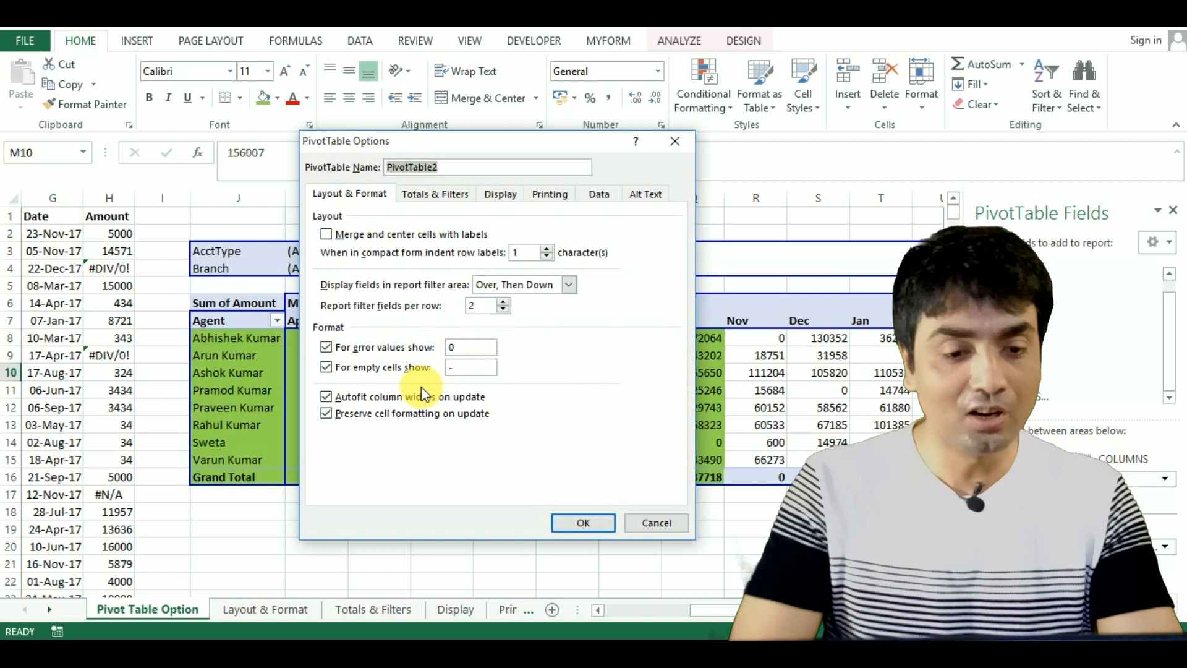
click(327, 414)
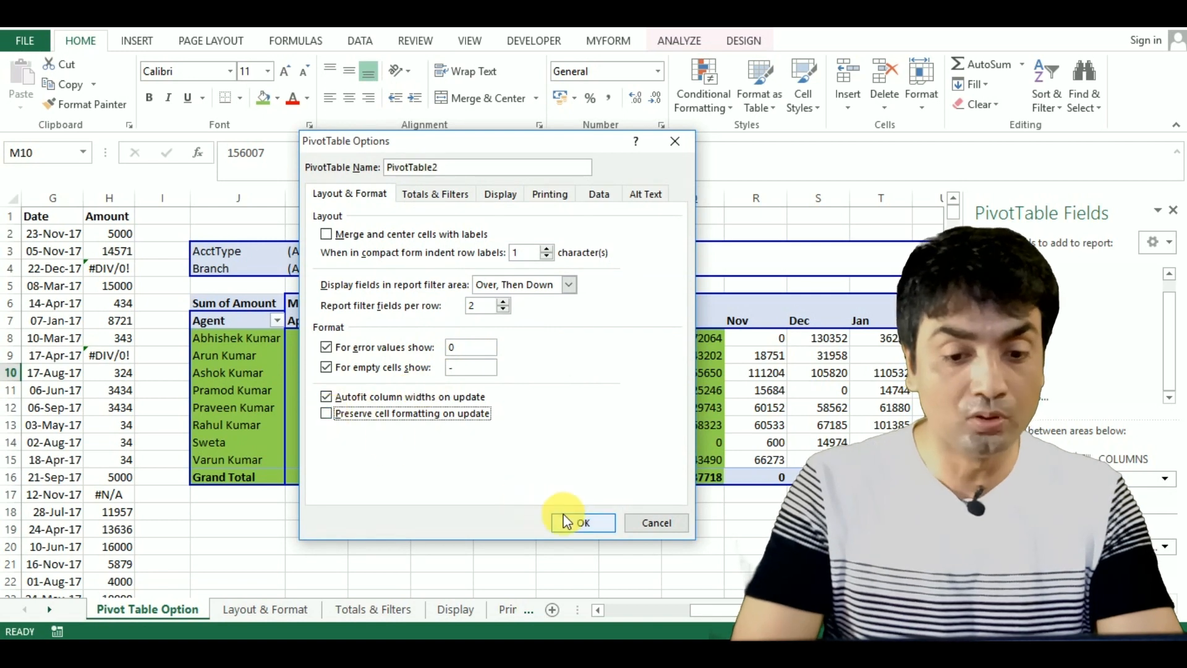
click(582, 522)
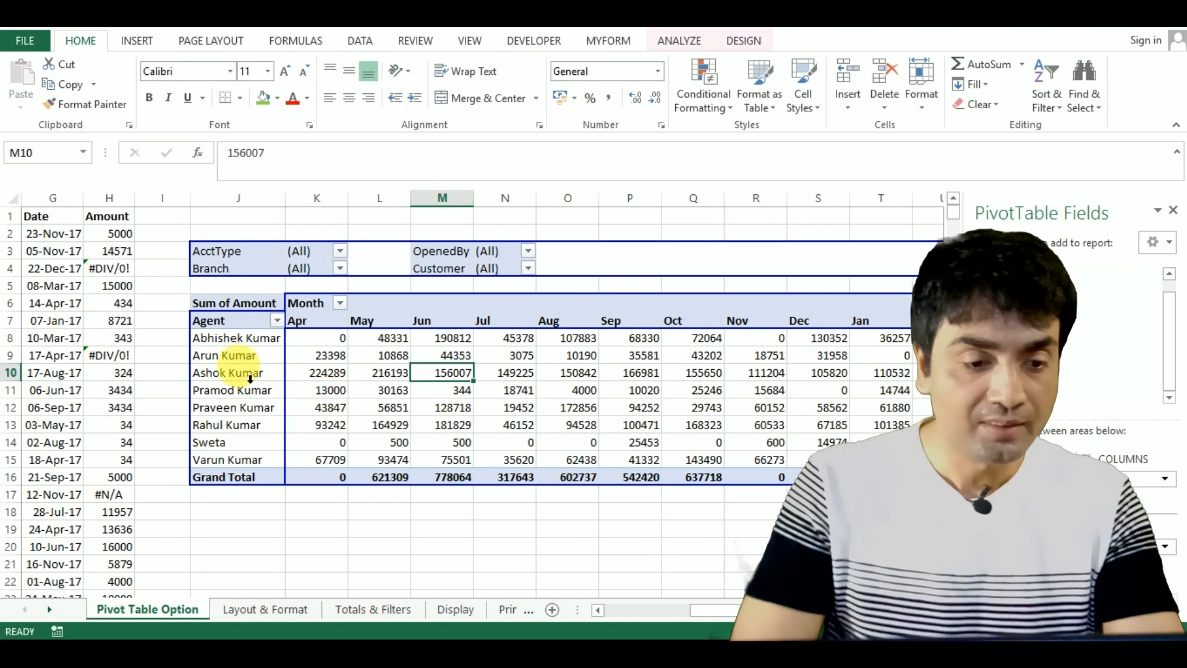
click(120, 402)
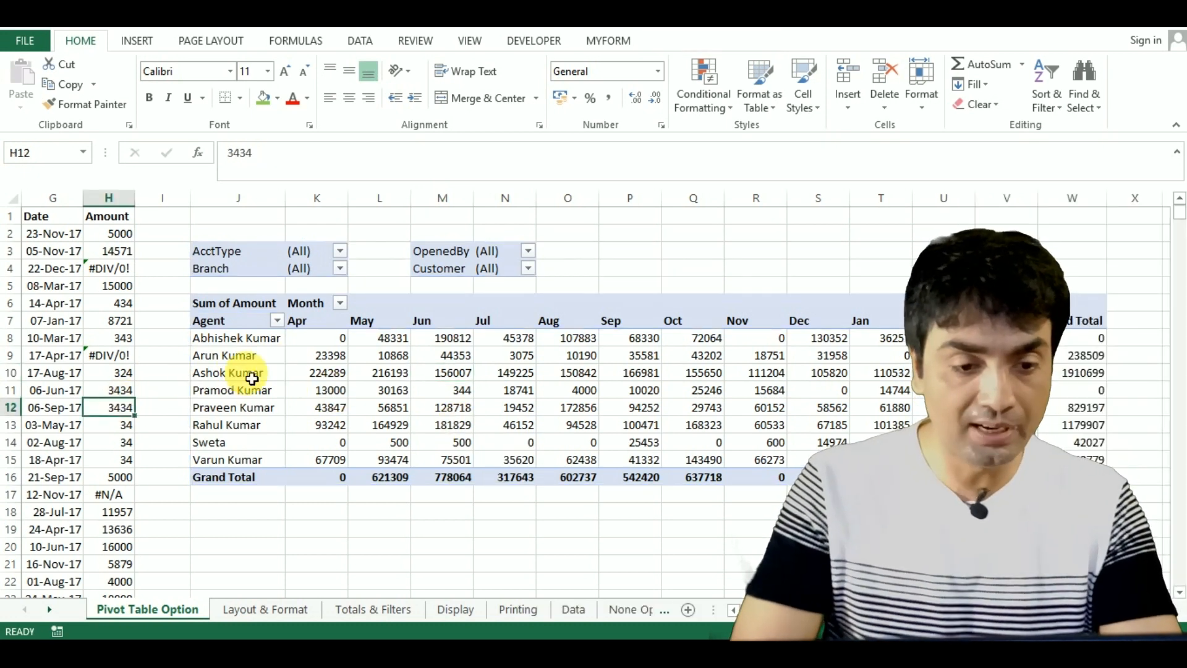
Step: Reapply green fill to the pivot range J8:Q16
click(237, 341)
key(shift+Right)
key(shift+Right)
key(shift+Right)
key(shift+Right)
key(shift+Right)
key(shift+Right)
key(shift+Right)
key(shift+Down)
key(shift+Down)
key(shift+Down)
key(shift+Down)
key(shift+Down)
key(shift+Down)
key(shift+Down)
key(shift+Down)
key(shift+Down)
key(shift+Up)
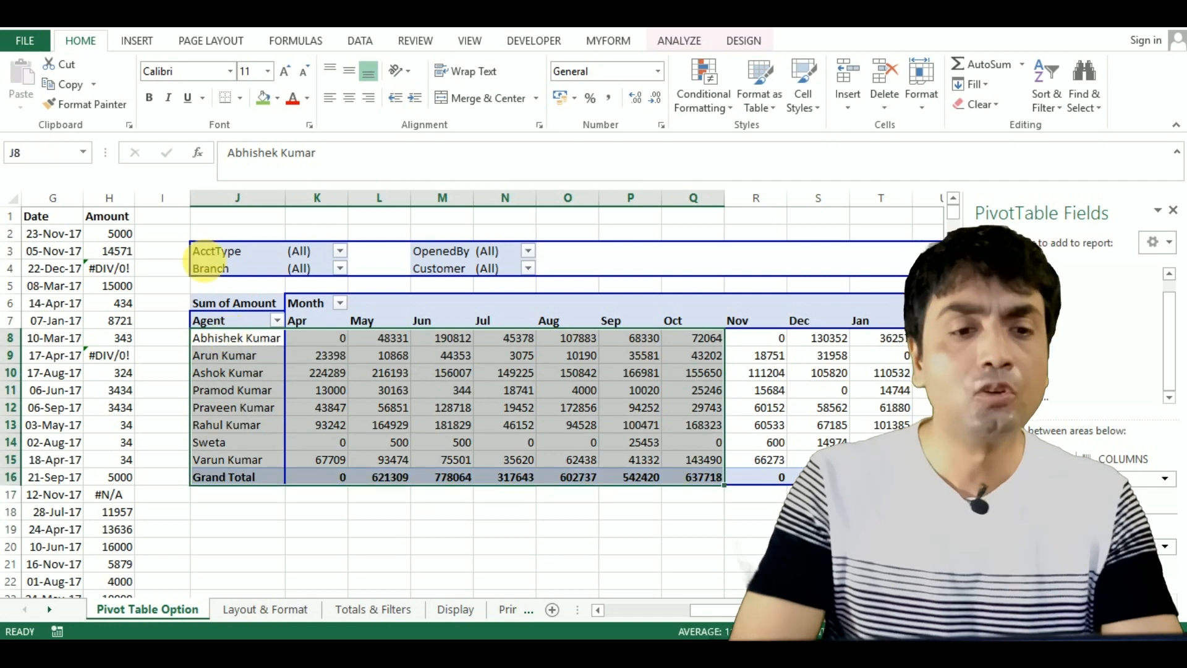
click(266, 95)
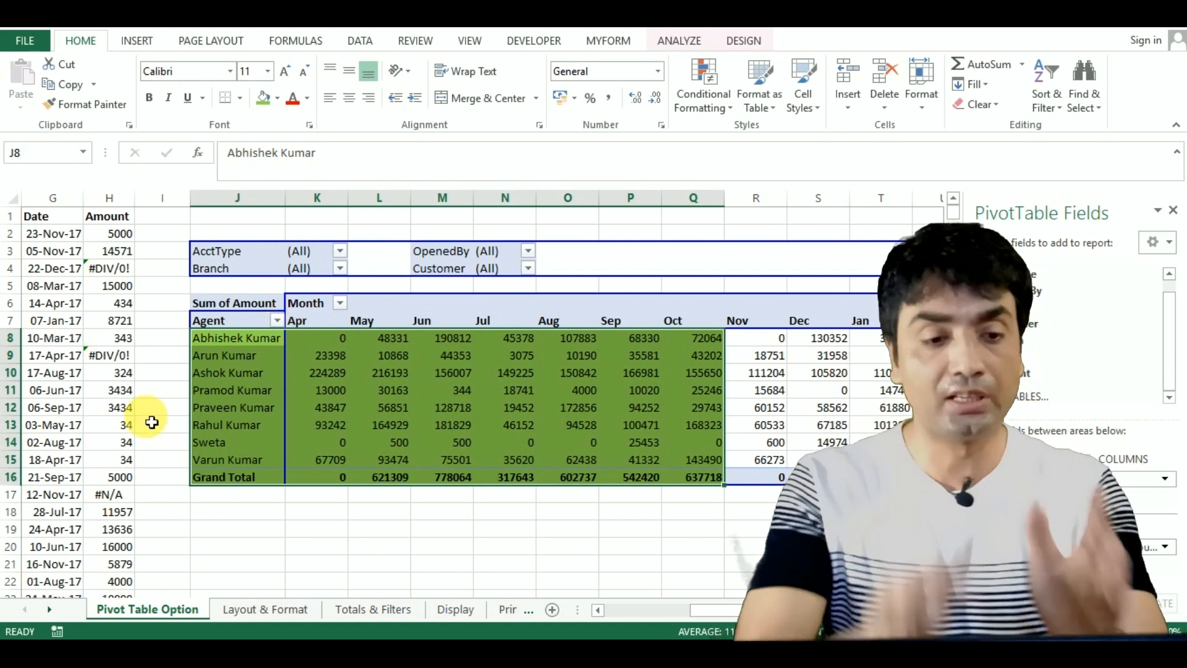
Step: Change Amount cell H12 to 34
click(115, 402)
text(34)
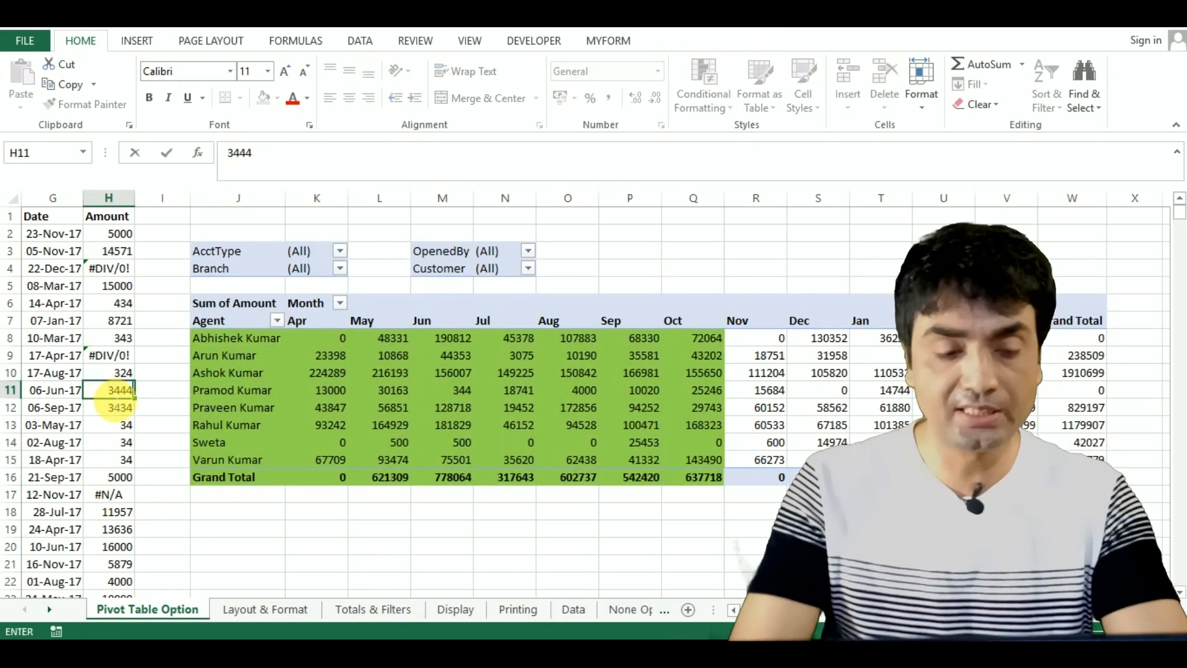
key(Return)
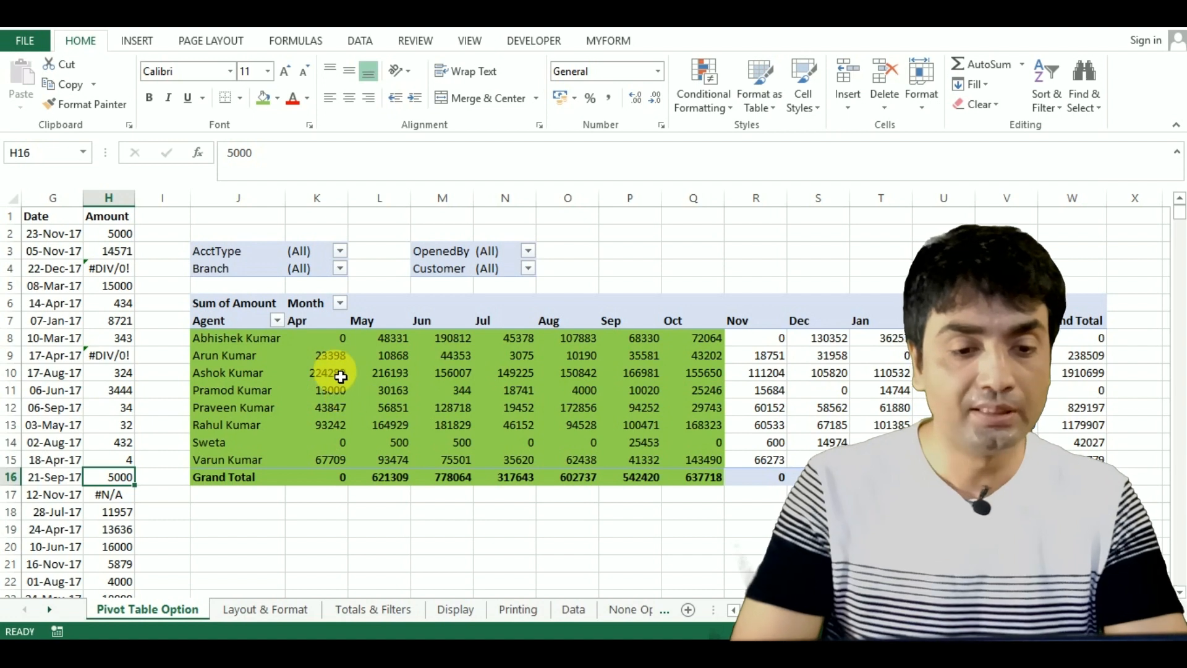
Step: Refresh PivotTable2 with the edited amounts, losing its green fill, then reopen PivotTable Options
click(340, 373)
right_click(340, 378)
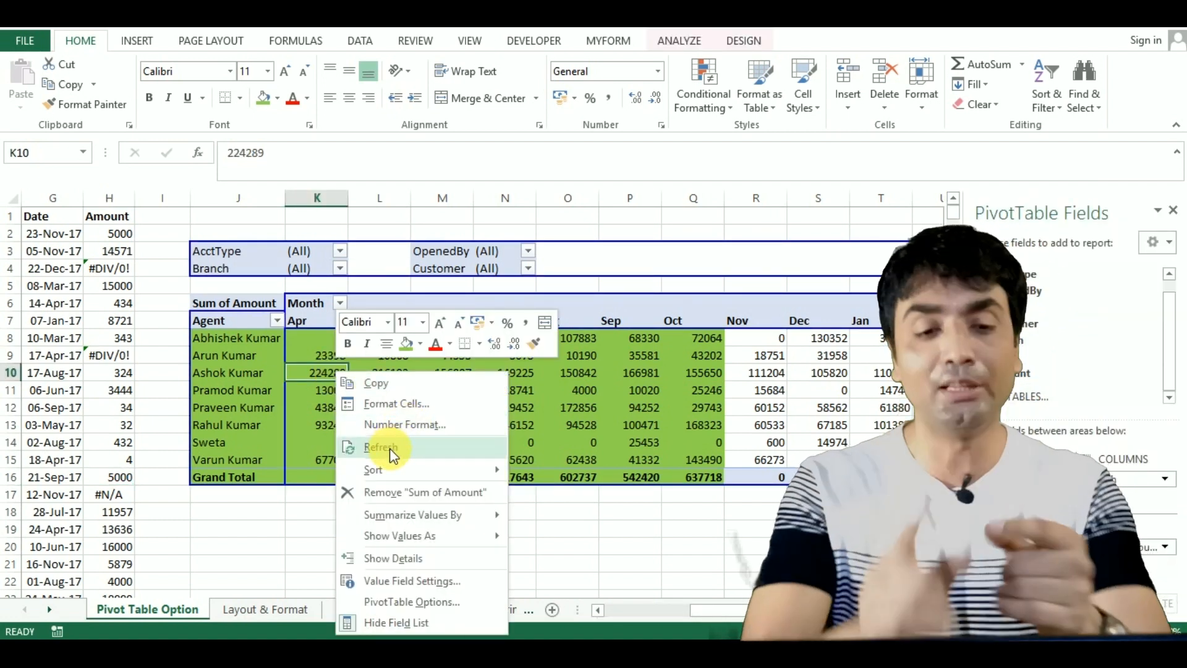
click(390, 448)
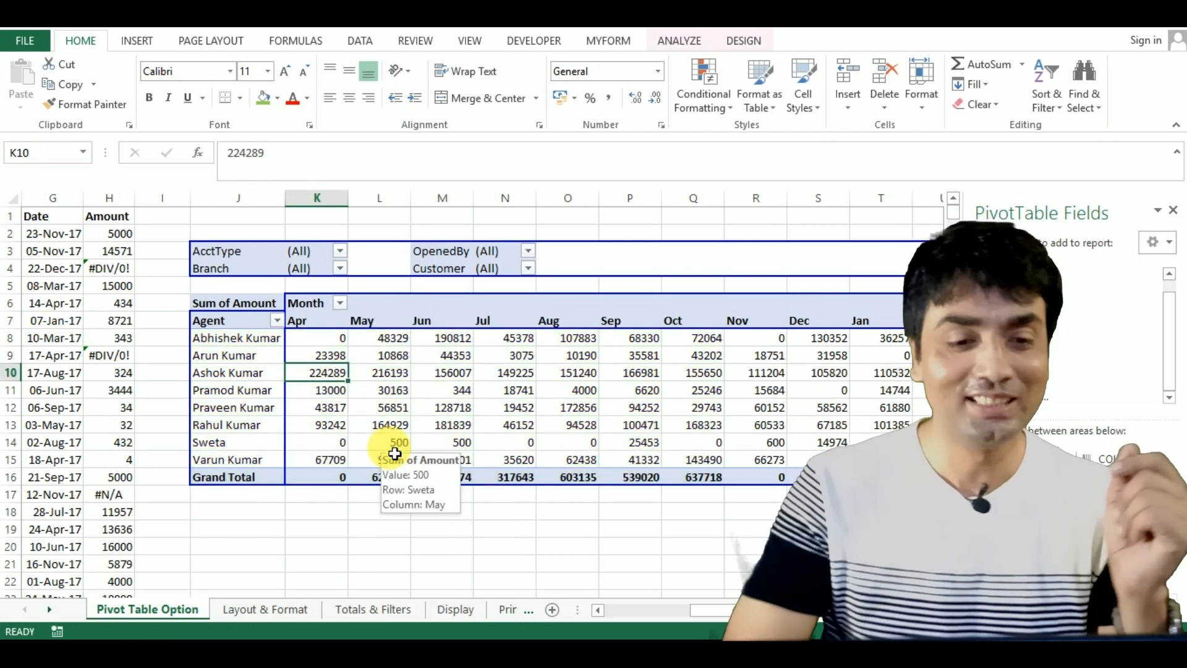
right_click(376, 372)
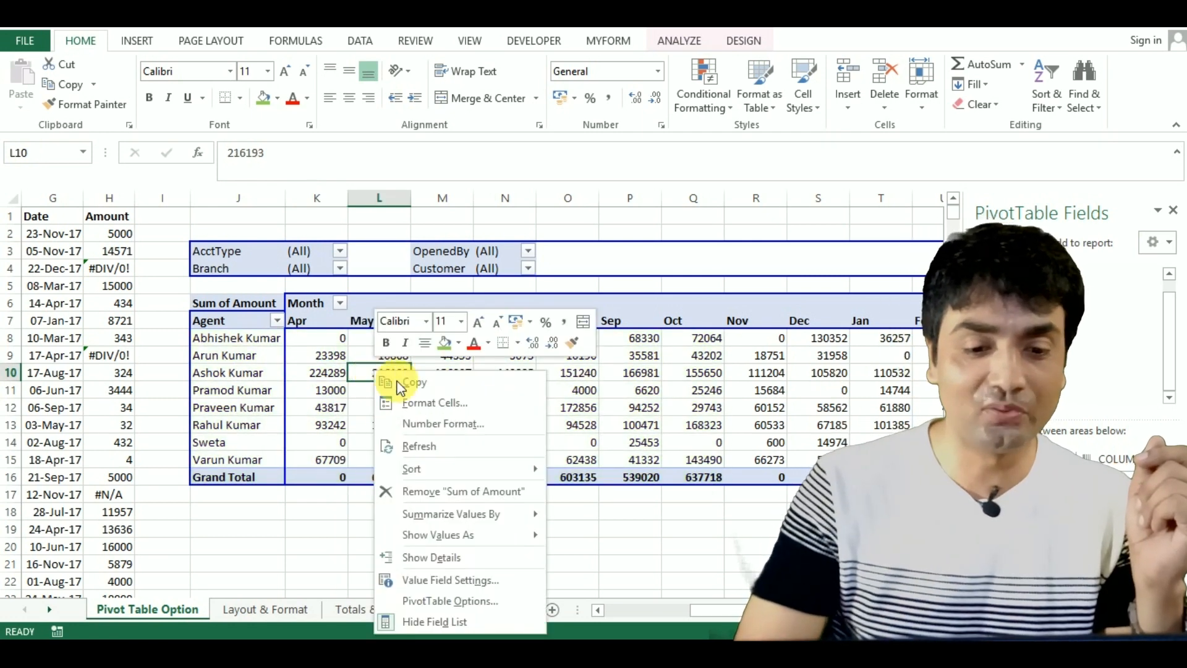
click(450, 600)
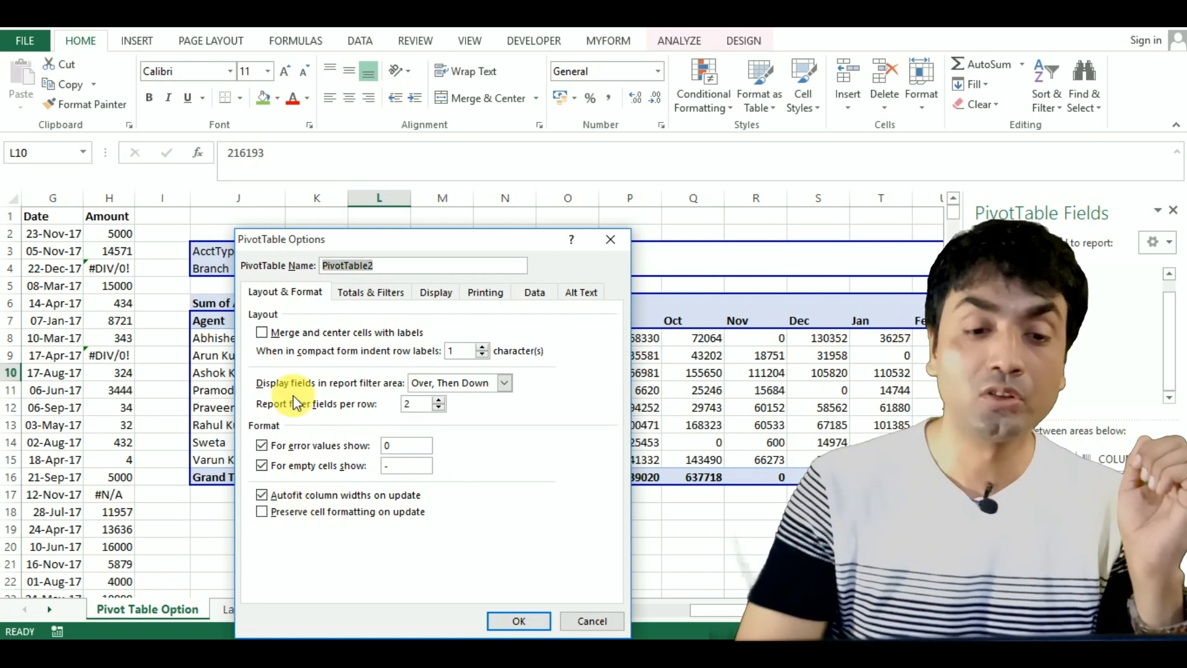
Step: On Totals & Filters, uncheck Show grand totals for rows and for columns, then apply
click(365, 294)
drag(365, 247, 479, 34)
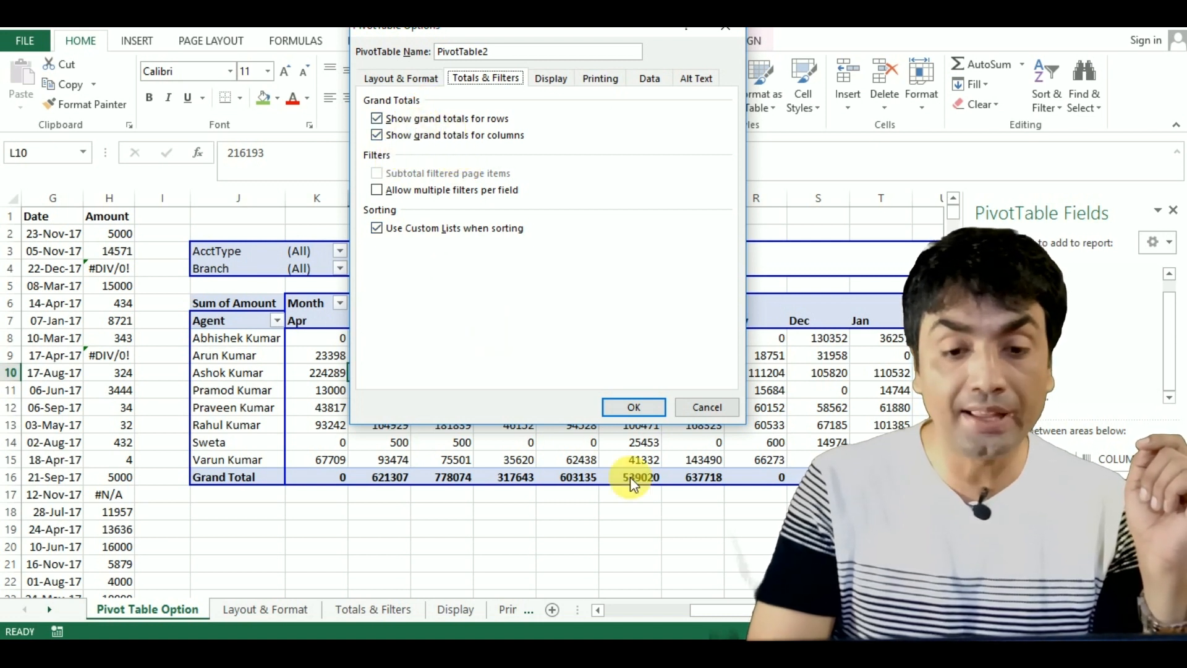
click(394, 118)
click(395, 134)
click(631, 408)
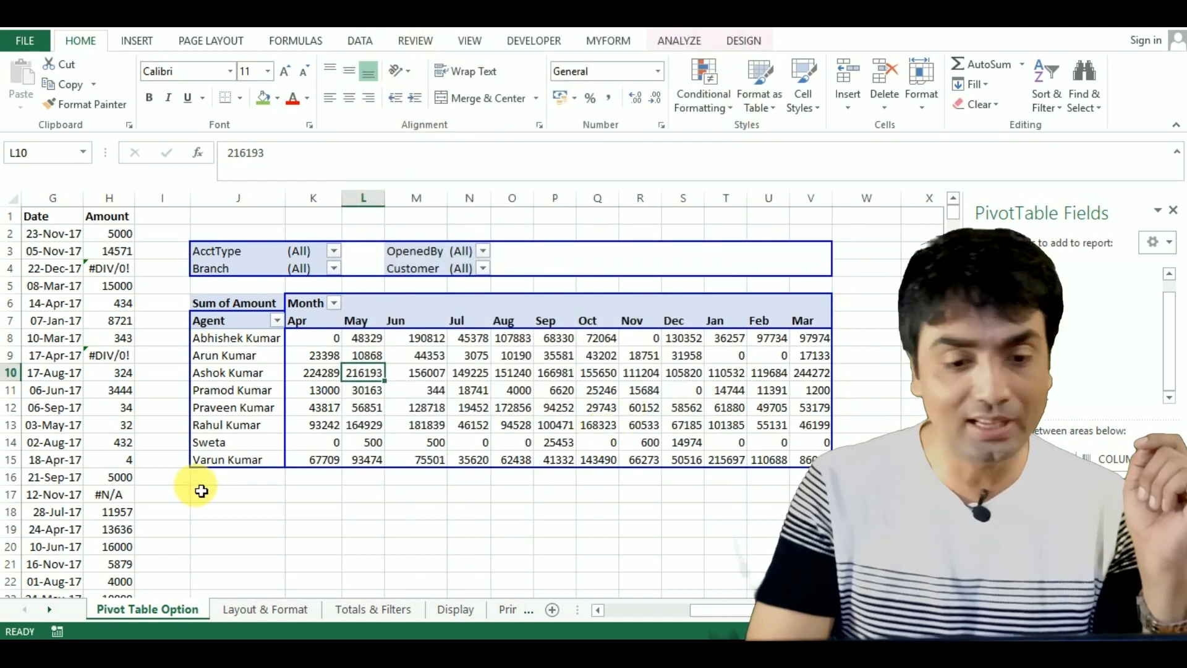
Step: Recheck both Show grand totals boxes on Totals & Filters, then check the restored Grand Total row
right_click(428, 360)
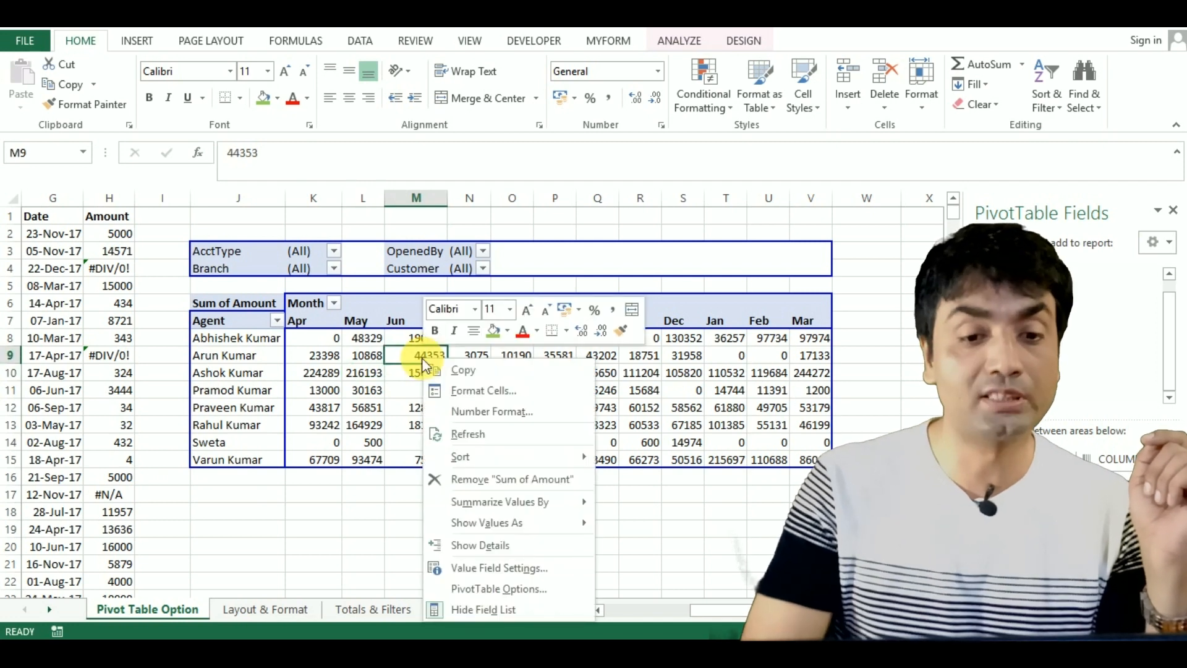
click(521, 591)
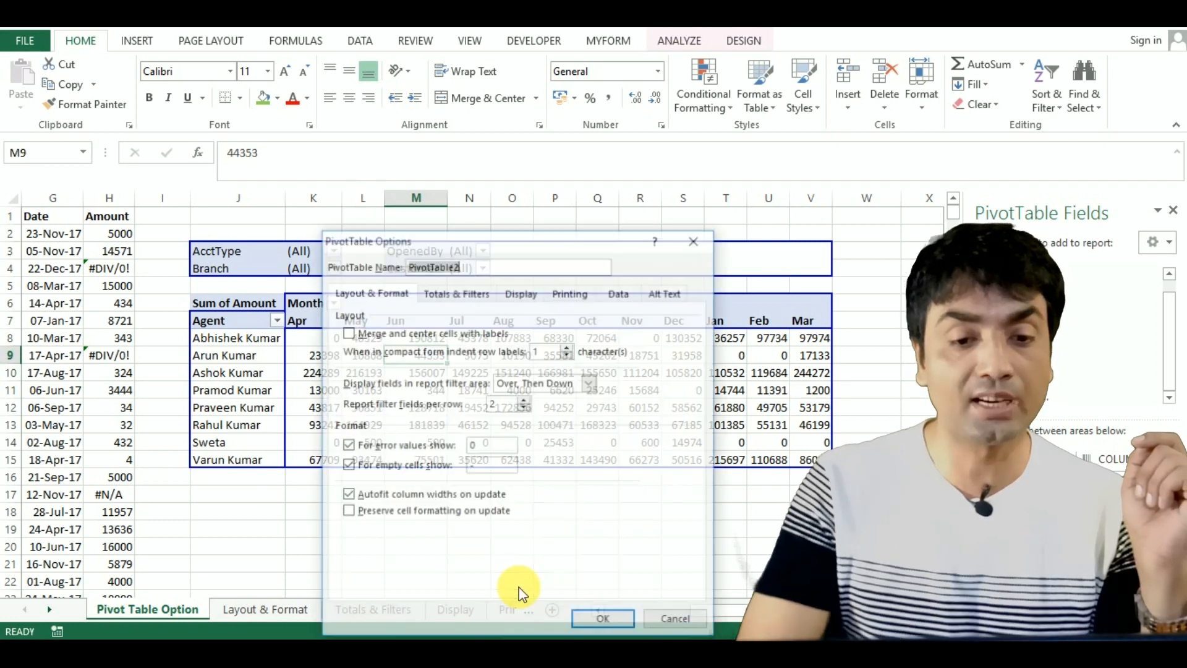
click(475, 292)
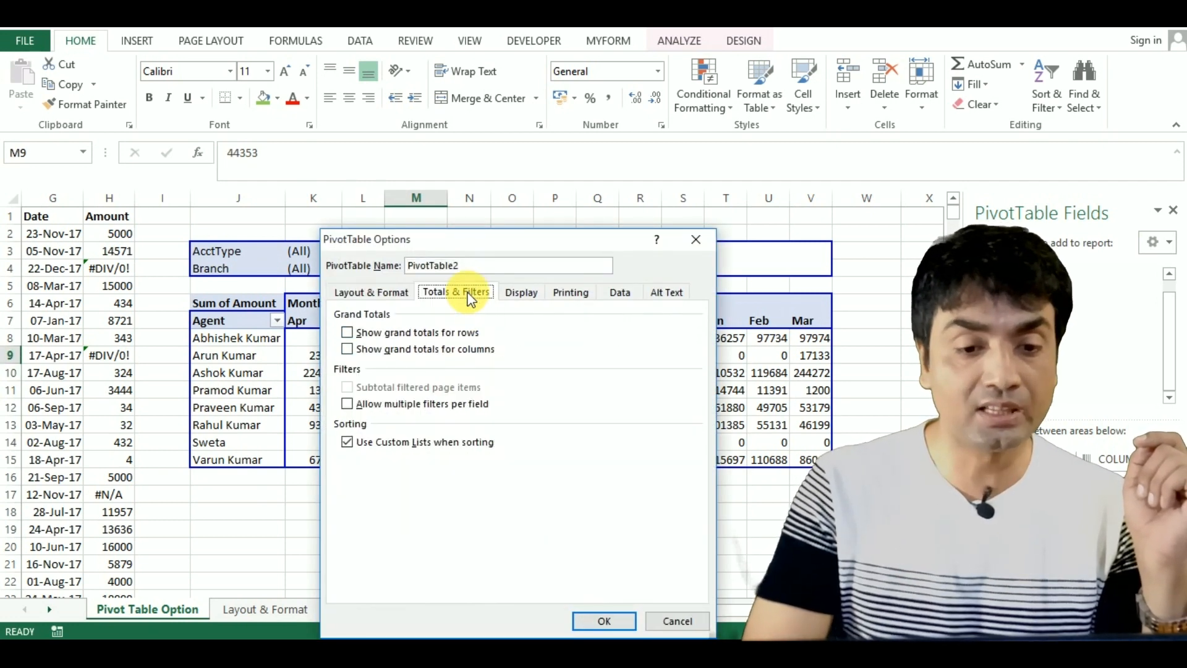
click(354, 333)
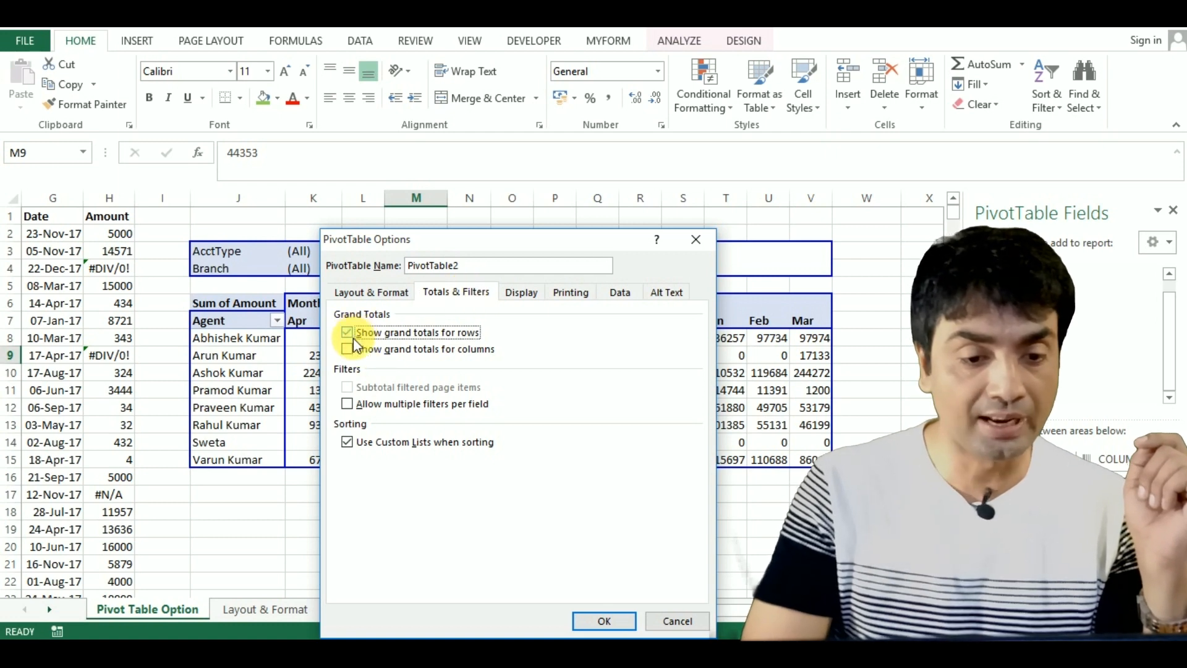
click(348, 350)
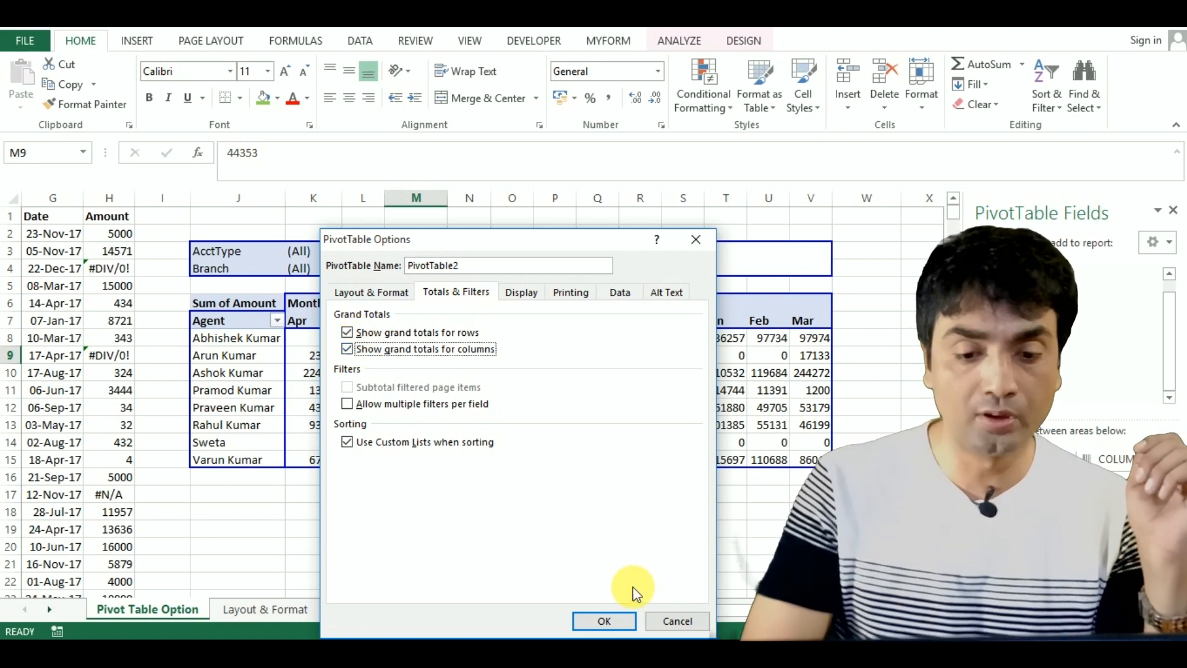
click(605, 621)
click(754, 483)
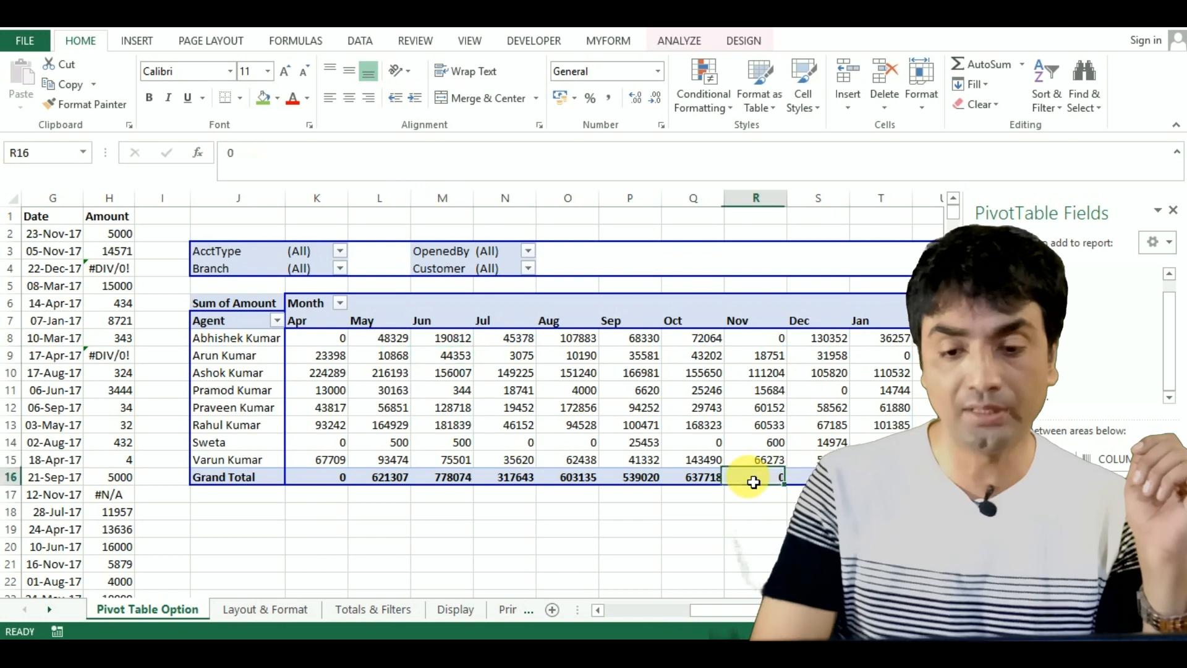
key(Right)
key(Right)
key(Right)
key(Right)
key(Right)
key(Right)
key(Right)
key(Right)
key(Right)
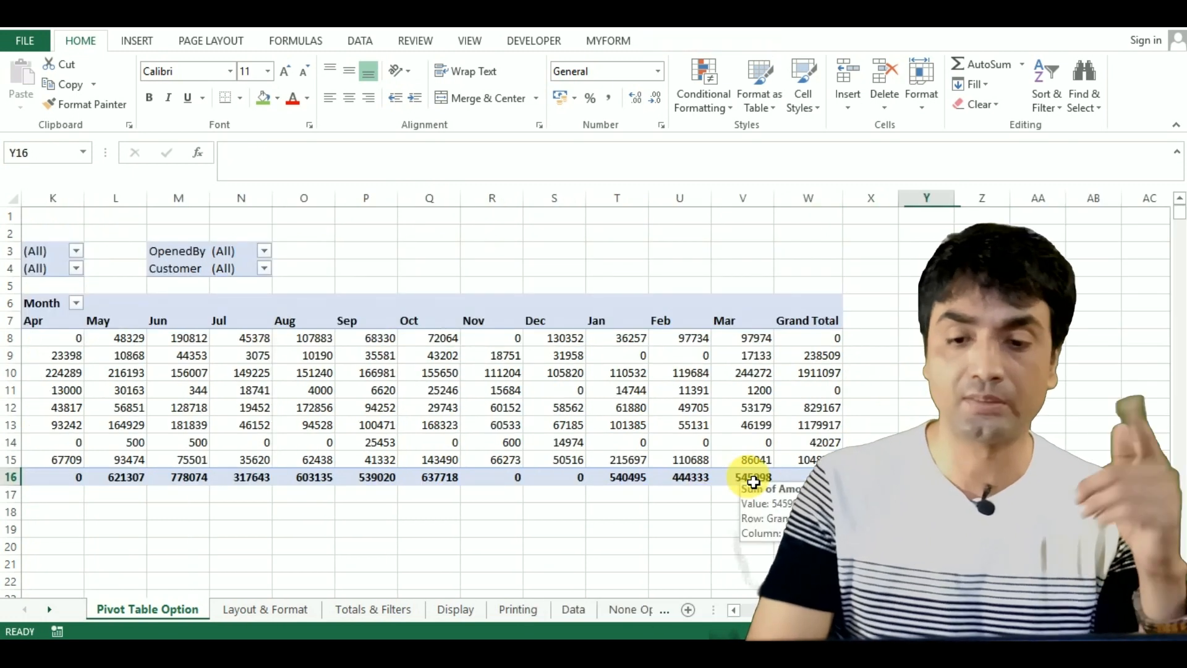
key(Left)
key(Left)
key(Left)
key(Left)
key(Left)
key(Left)
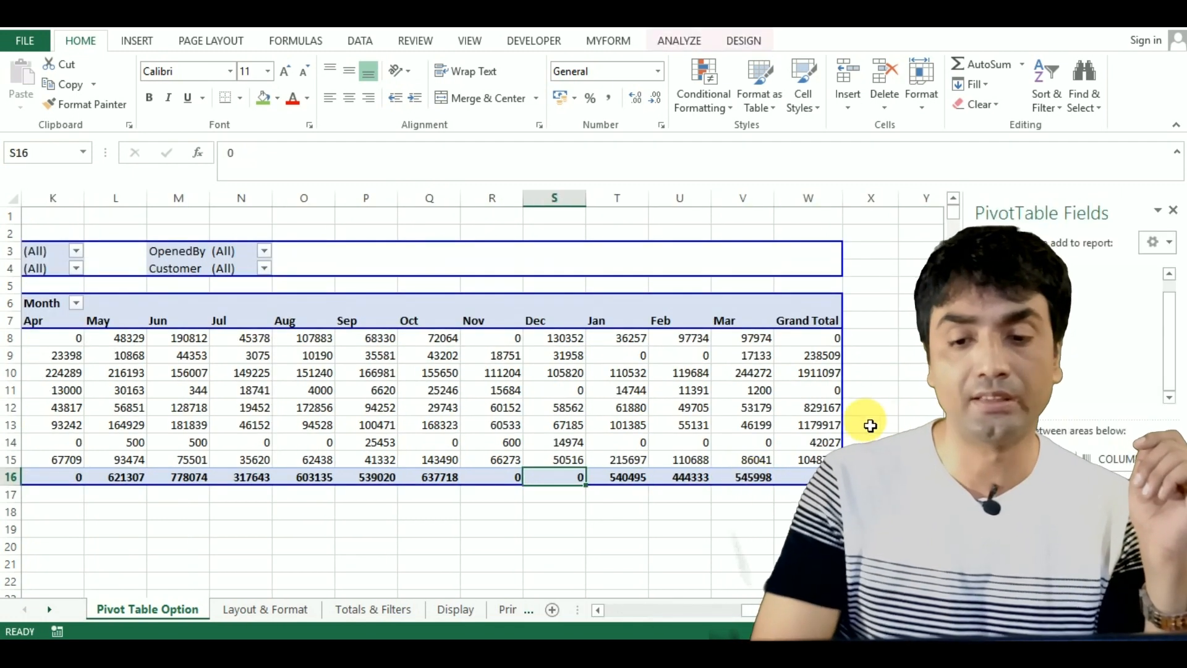
click(842, 398)
click(428, 390)
right_click(428, 391)
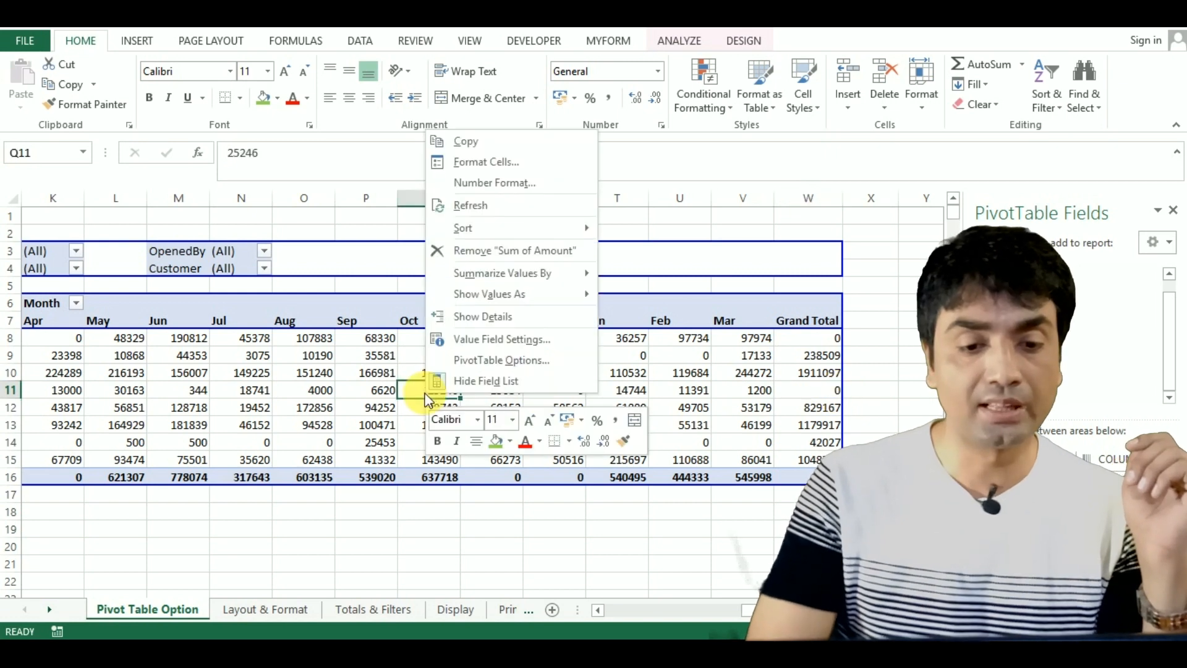
click(495, 360)
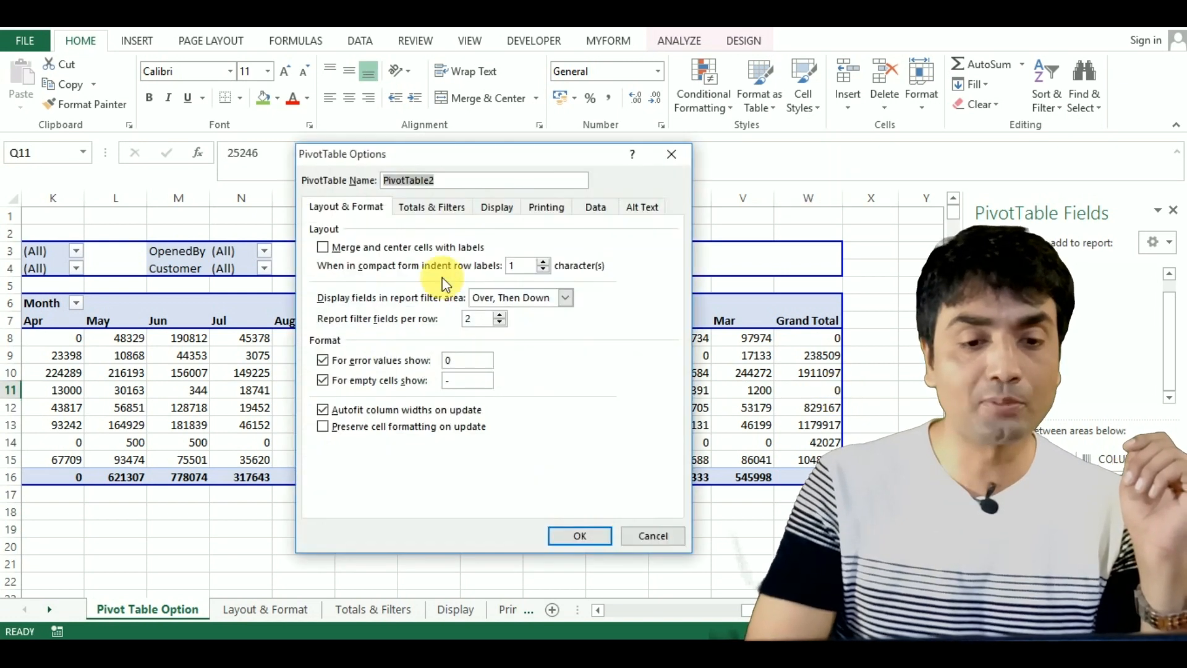
click(417, 206)
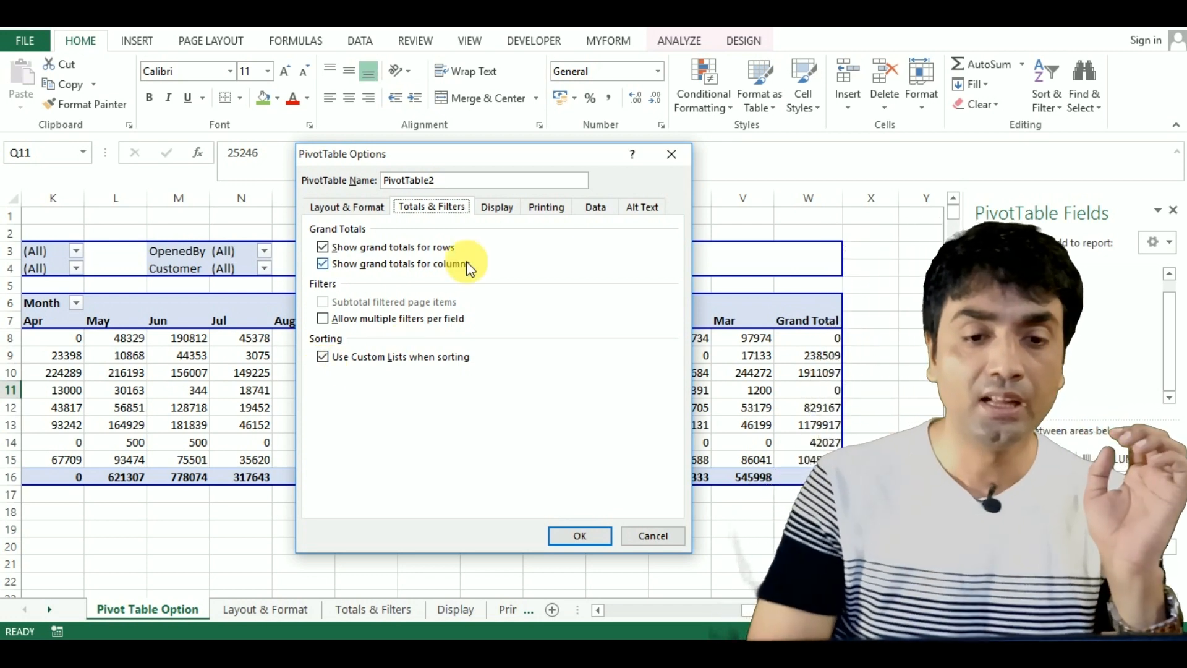
click(495, 209)
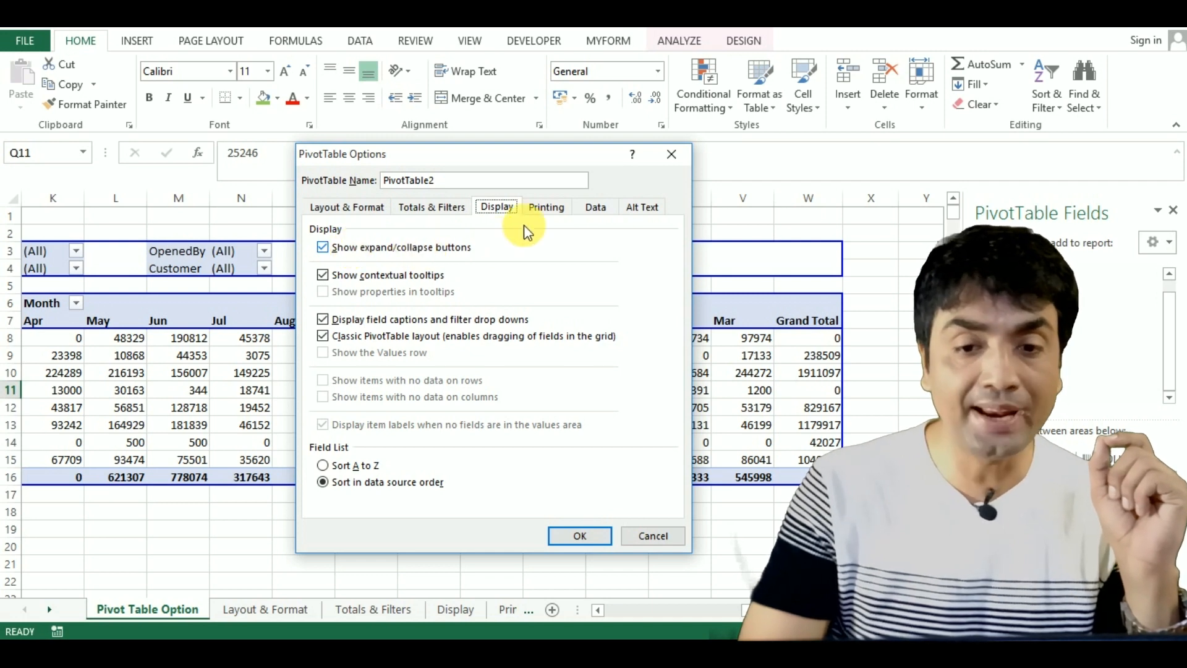
click(672, 159)
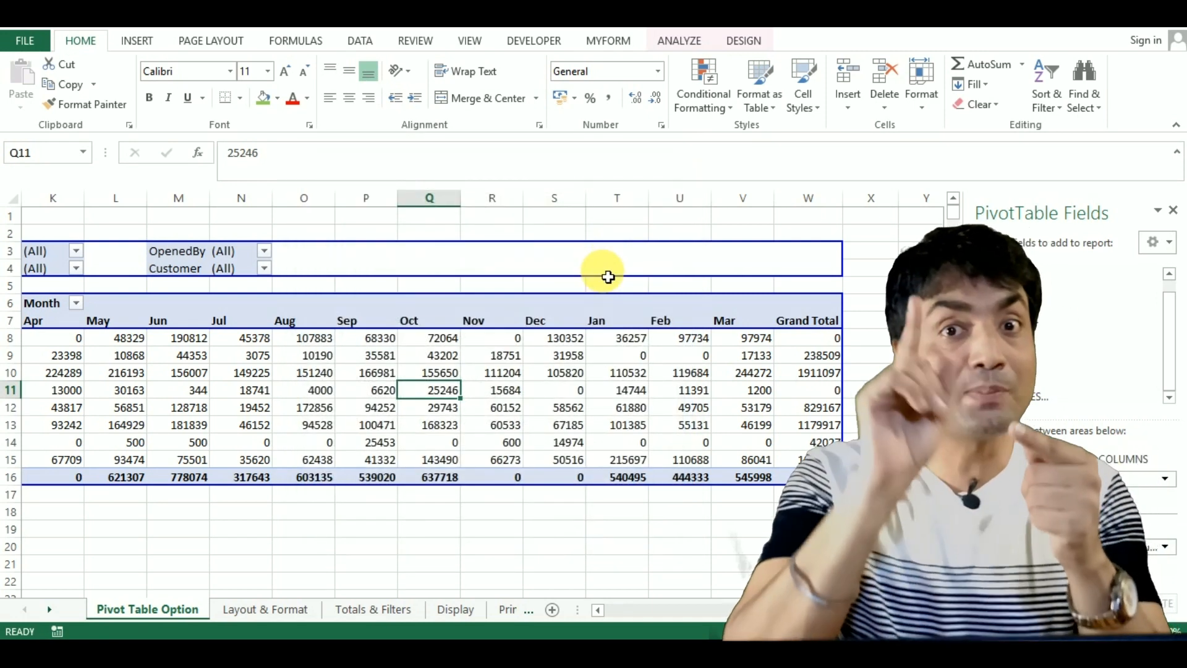
Step: On the Printing sheet, expand and collapse the first agent's months, ending collapsed to one row
click(498, 611)
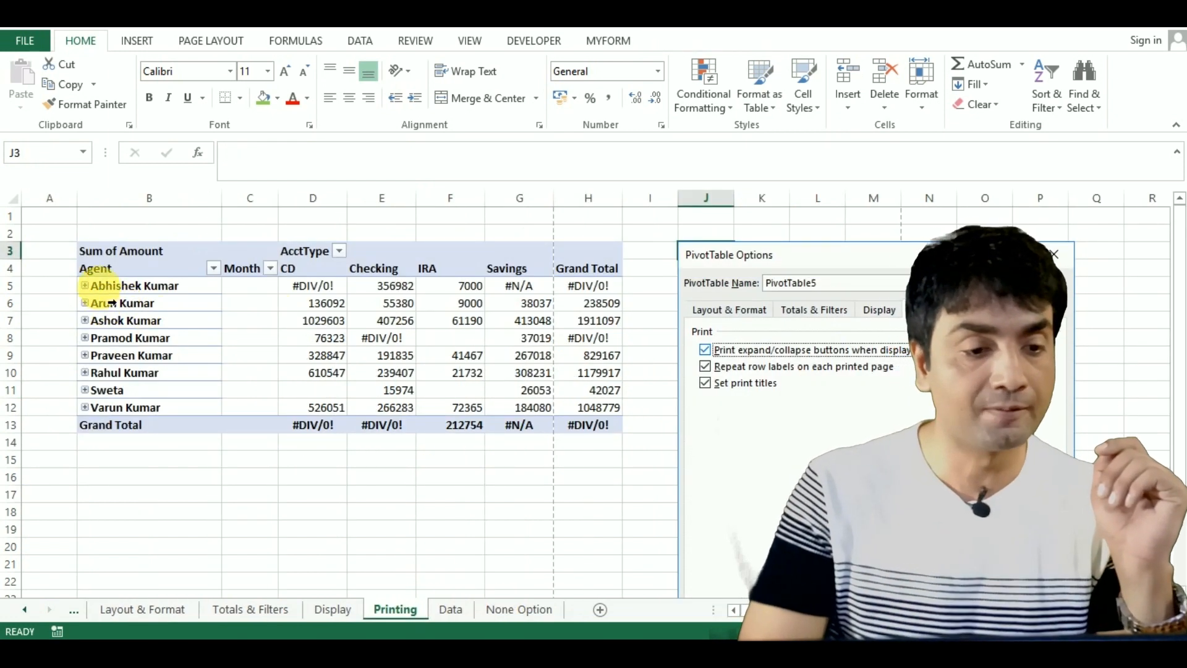
click(85, 285)
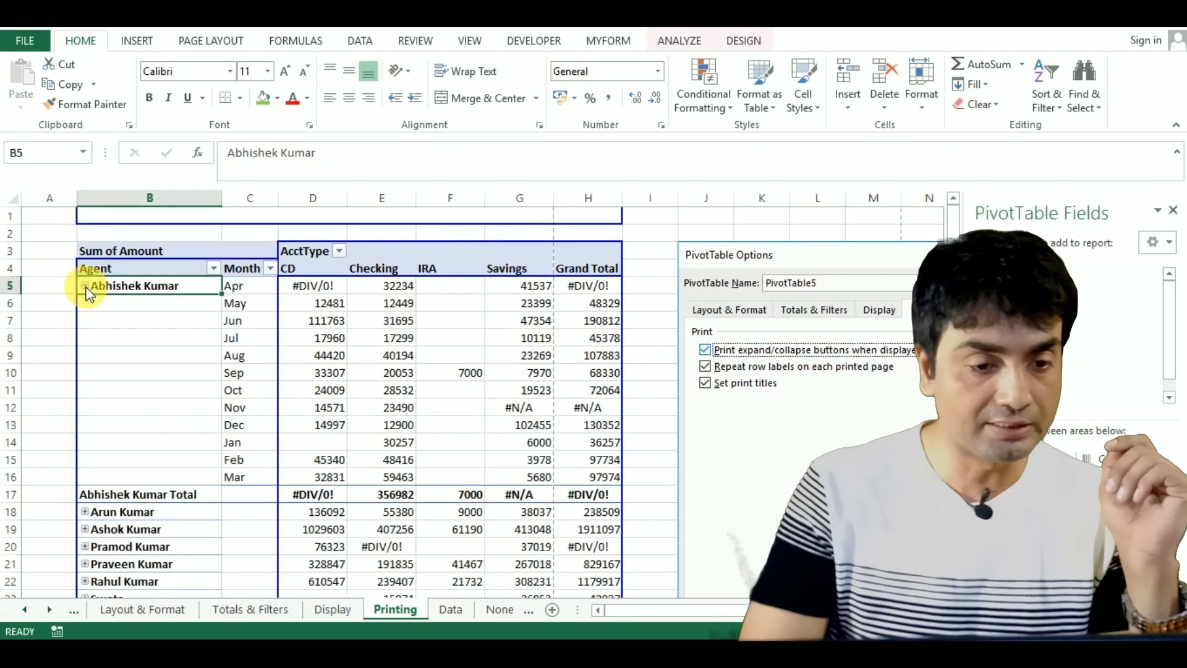
click(85, 287)
click(85, 287)
click(85, 287)
click(85, 287)
click(86, 287)
click(85, 287)
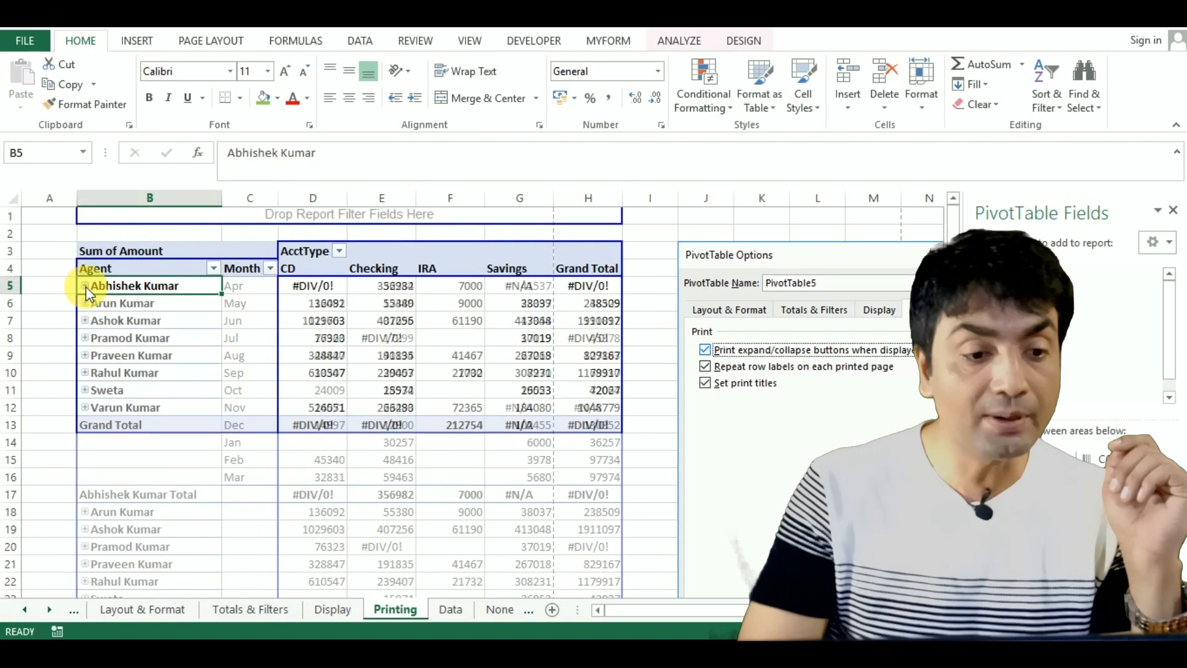
click(87, 288)
click(87, 290)
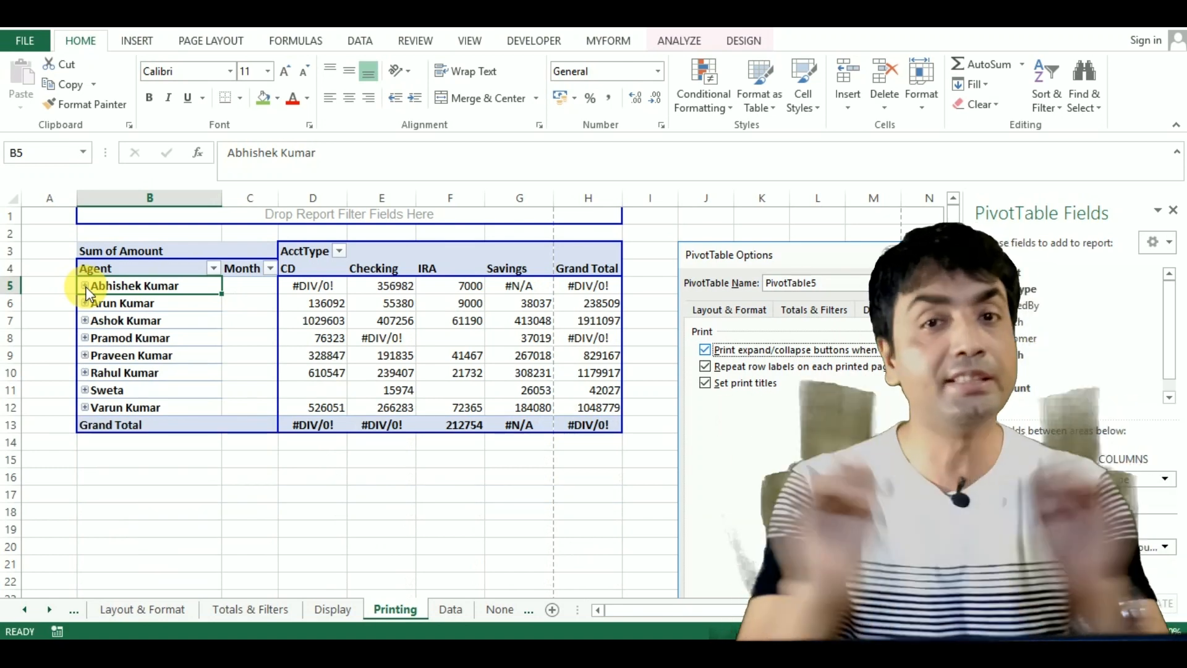
right_click(115, 288)
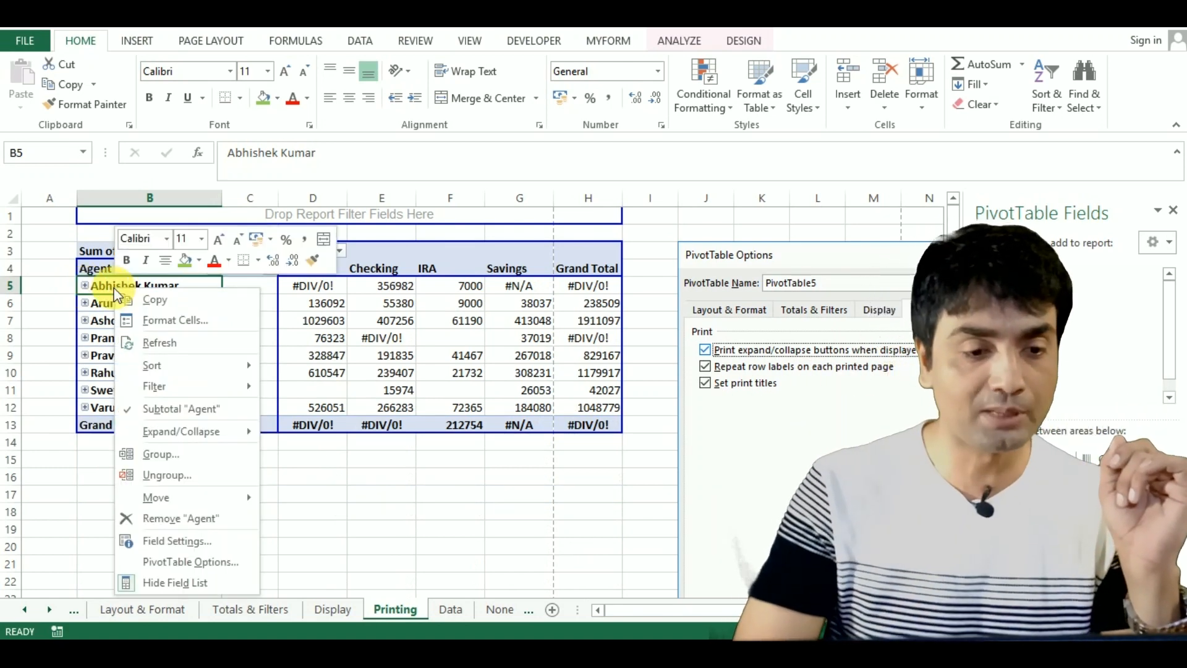
click(163, 561)
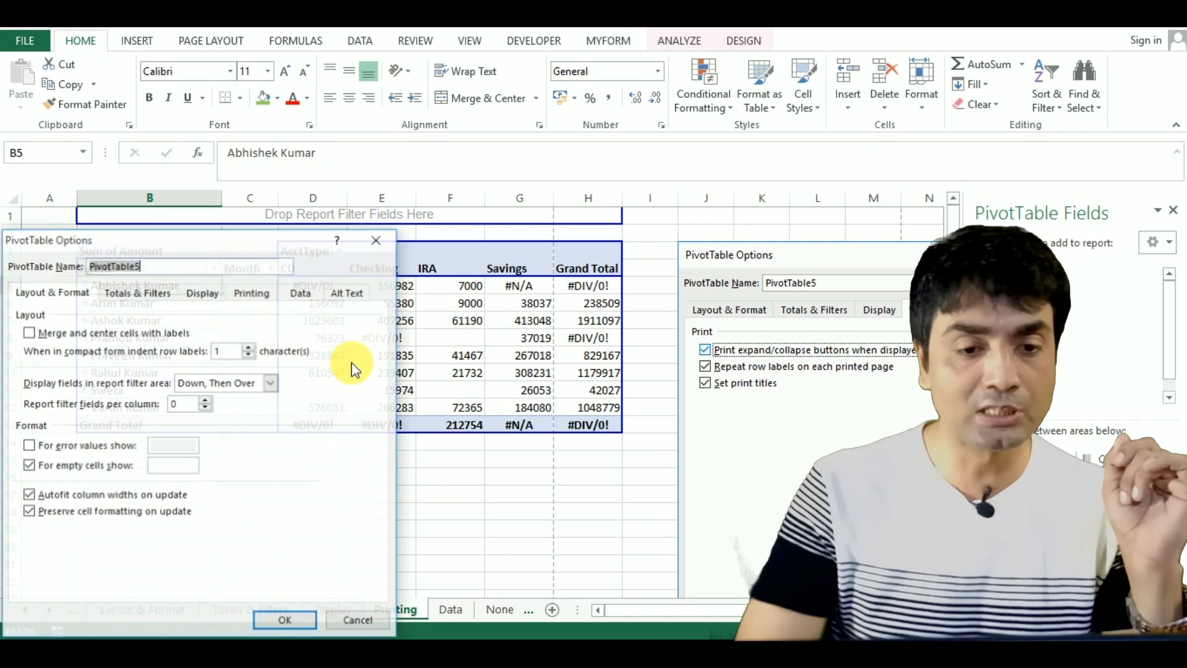
click(202, 292)
click(83, 333)
click(284, 621)
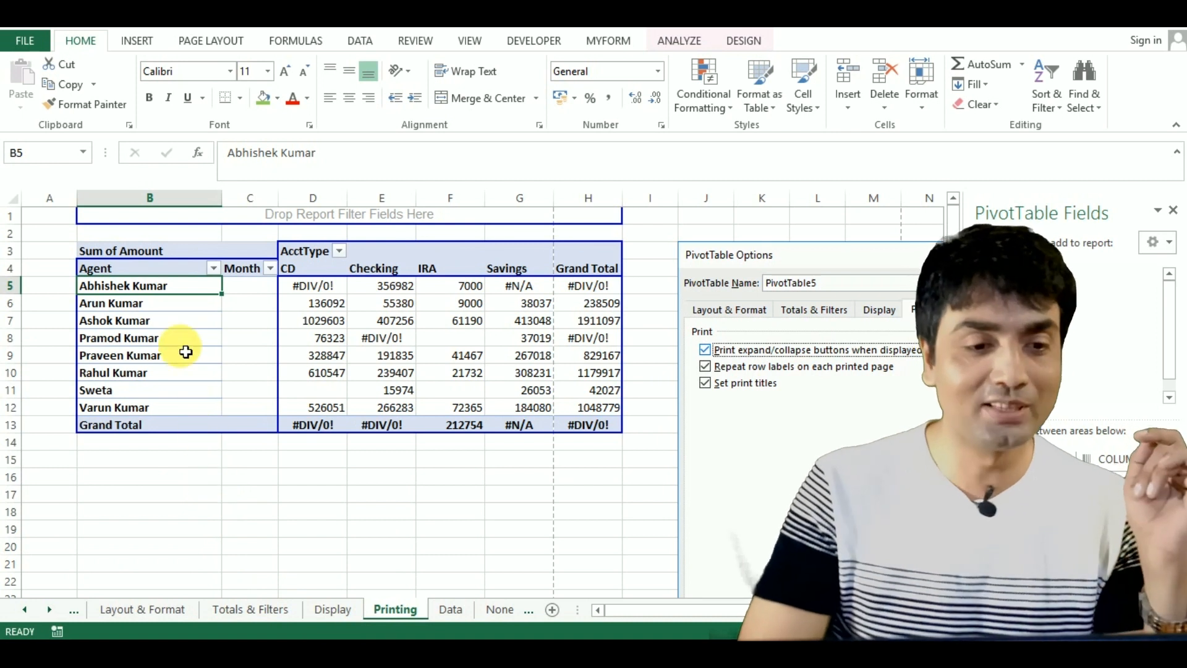
right_click(168, 291)
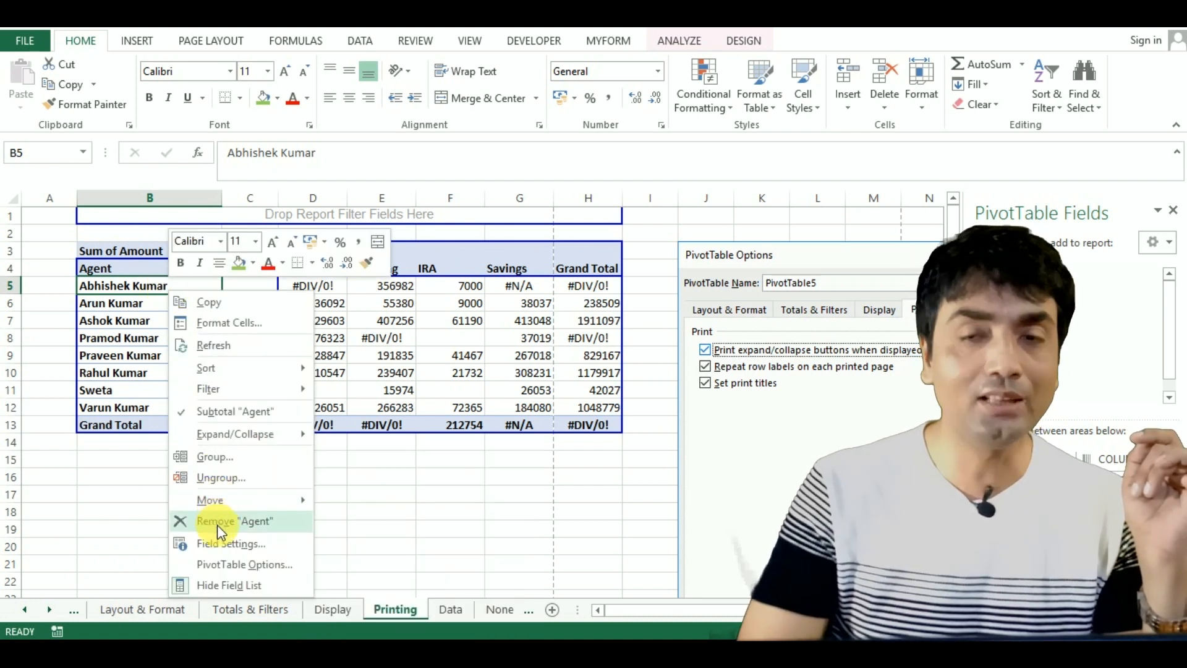
click(216, 571)
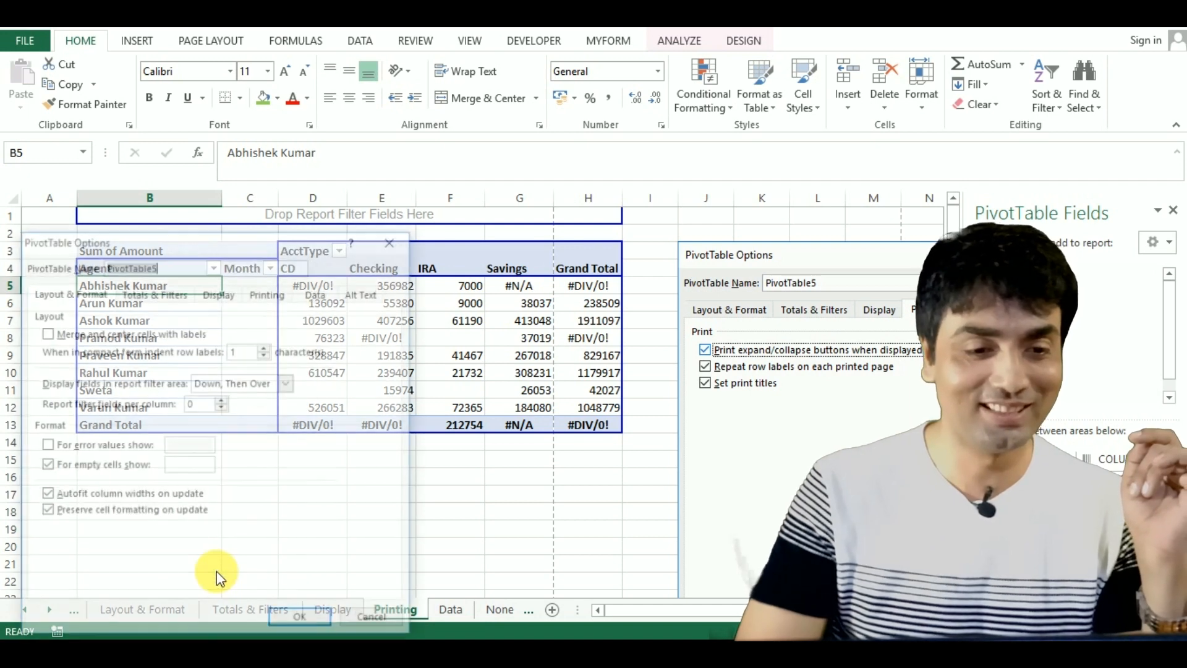
click(202, 297)
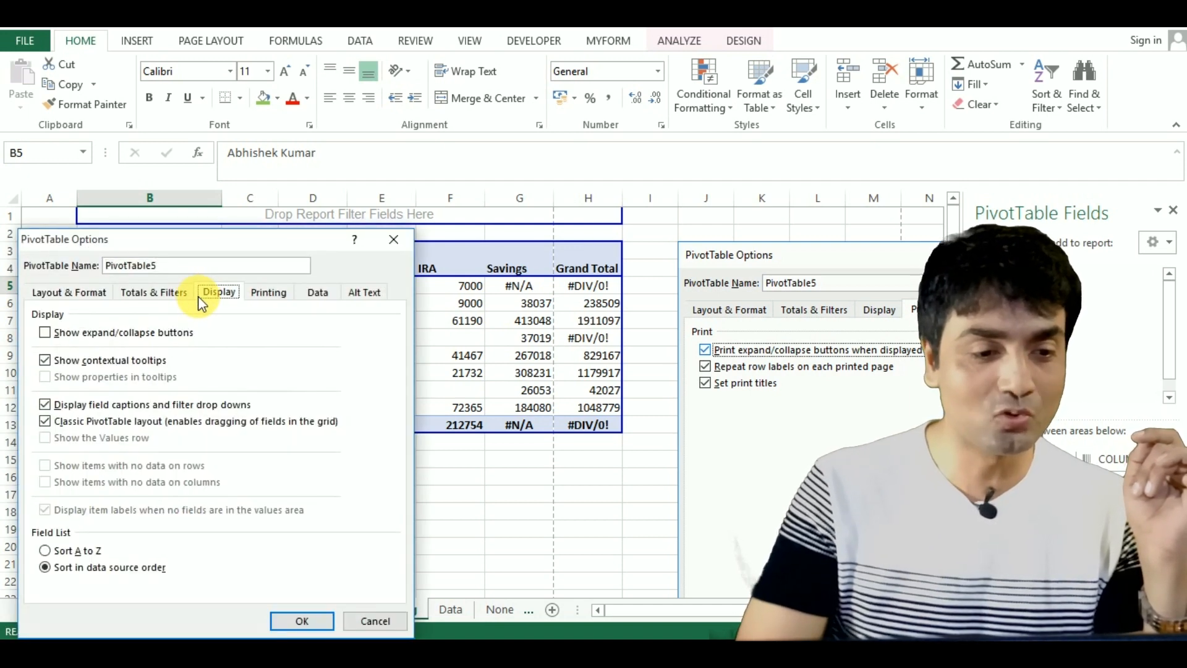
click(136, 334)
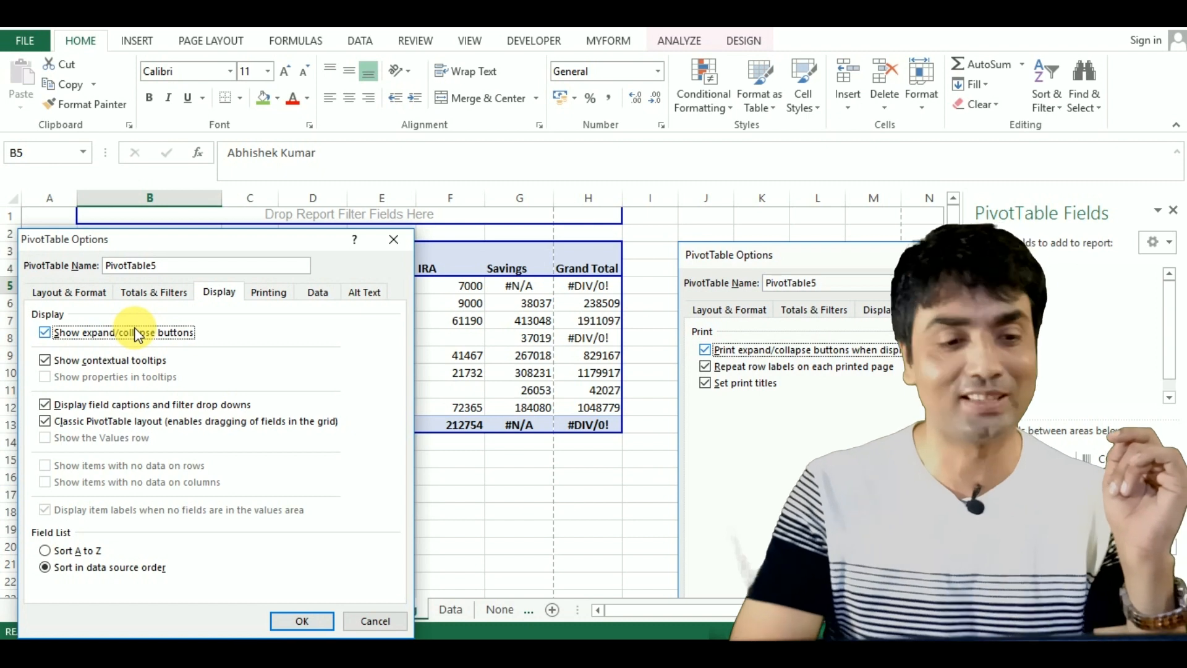
drag(144, 247, 221, 145)
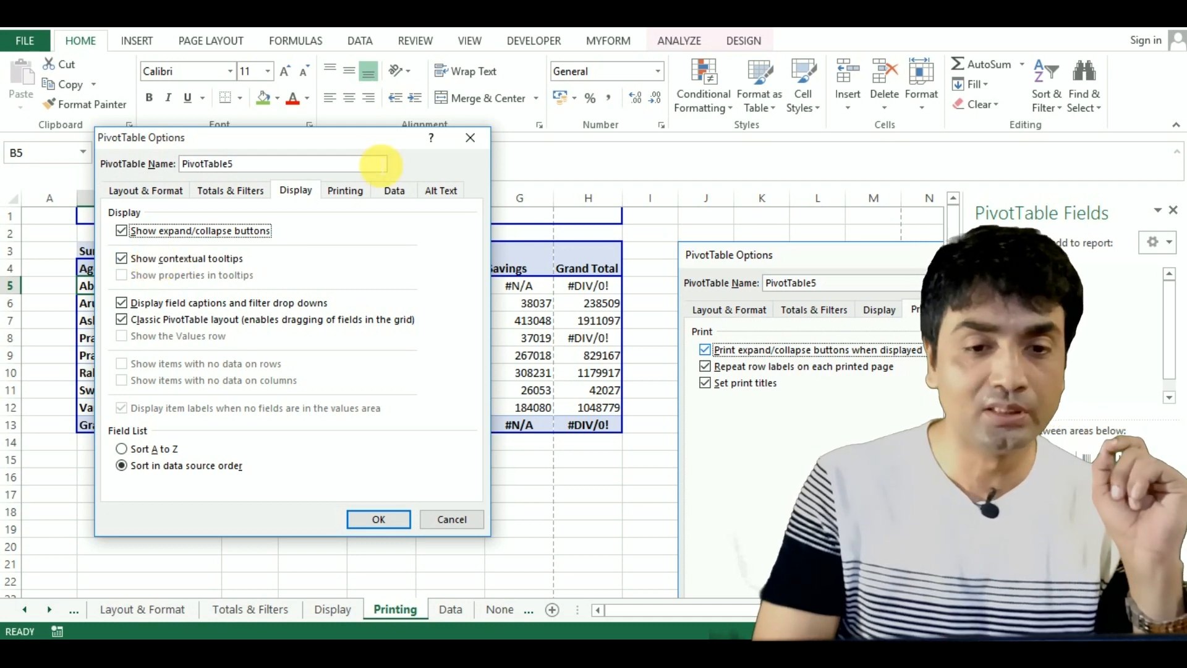
click(396, 519)
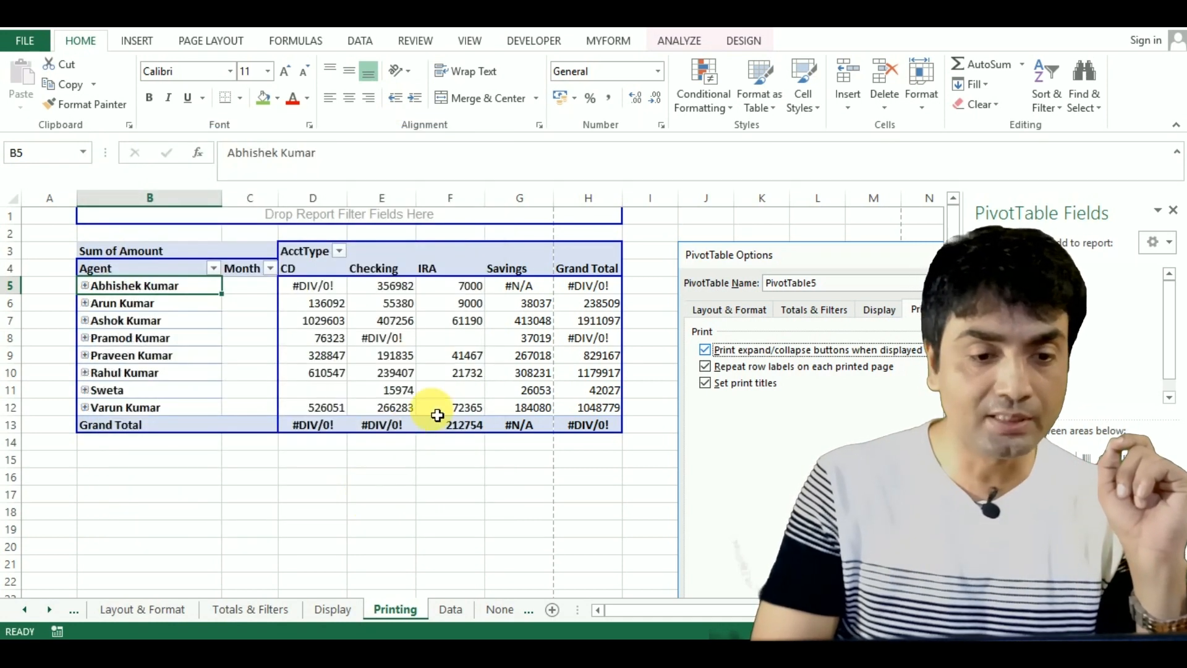
Step: From cell D7, uncheck Show contextual tooltips in PivotTable5's Display options and apply
mouse_move(338, 314)
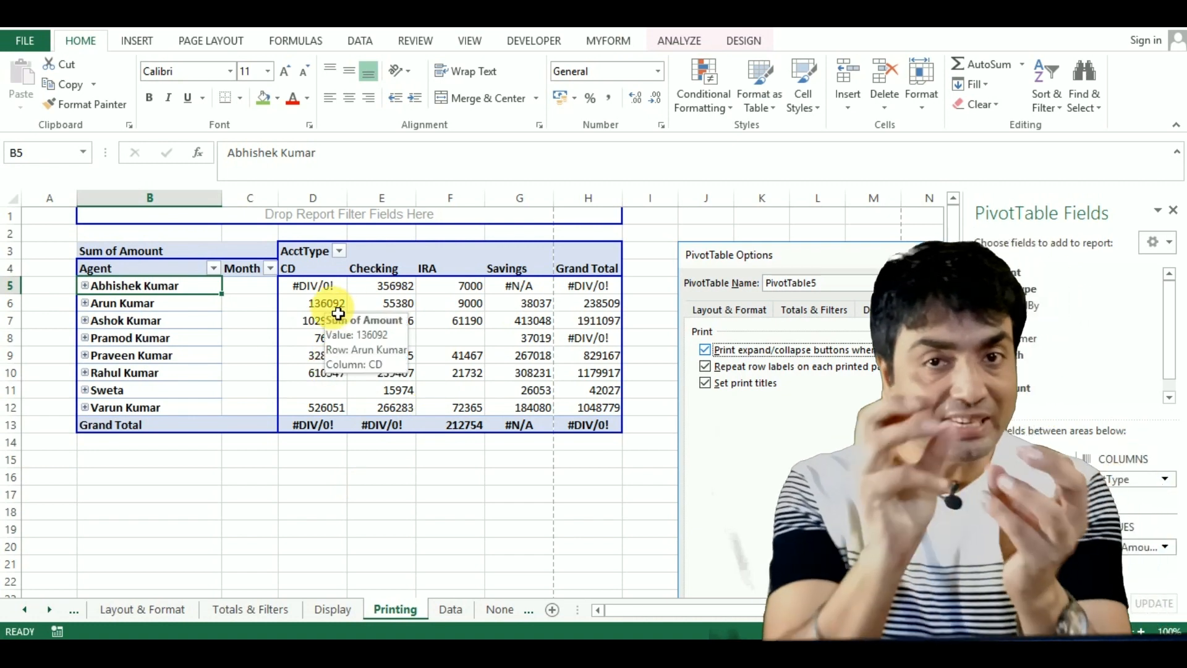
mouse_move(388, 317)
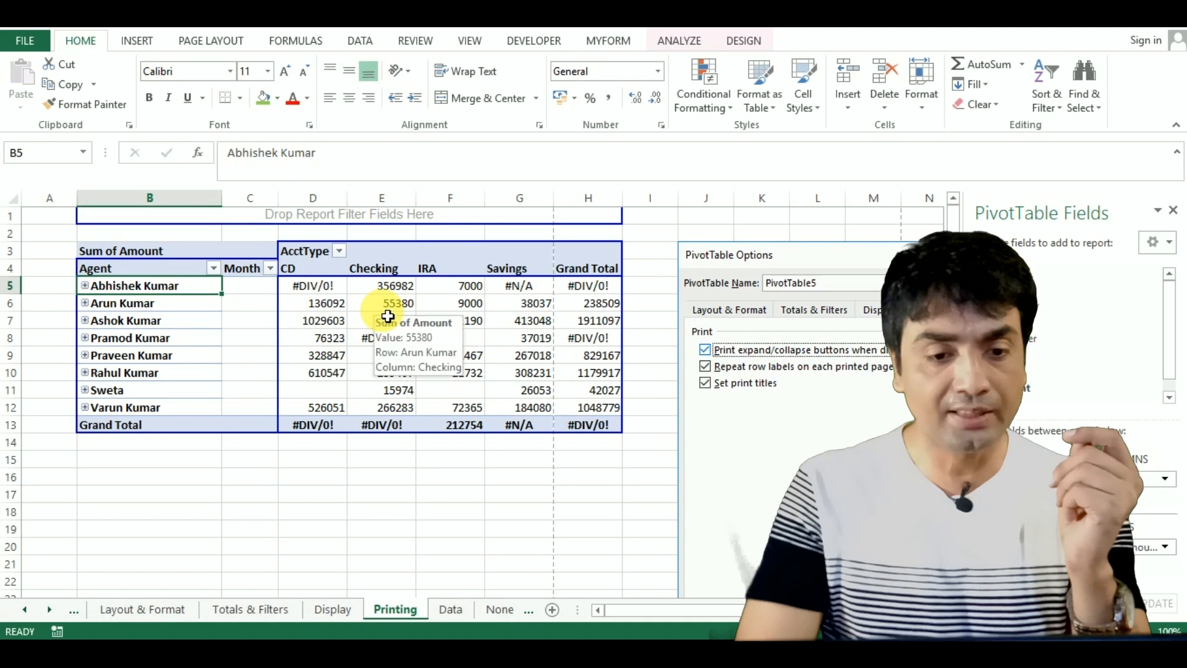
mouse_move(338, 358)
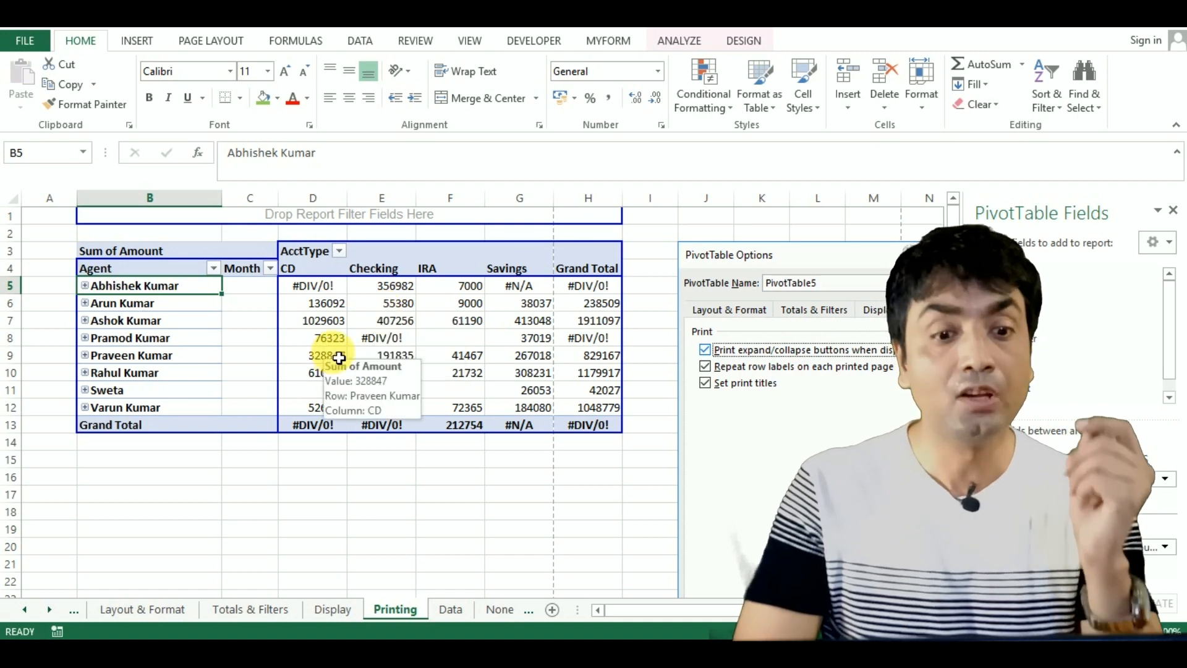
click(318, 321)
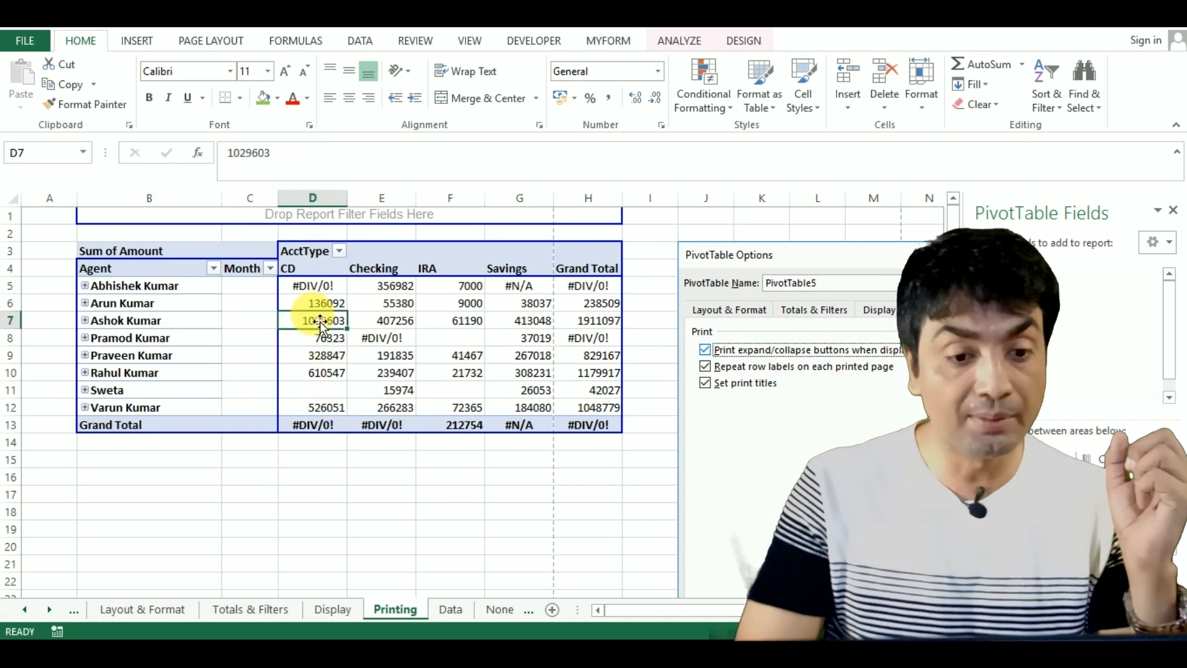
right_click(317, 322)
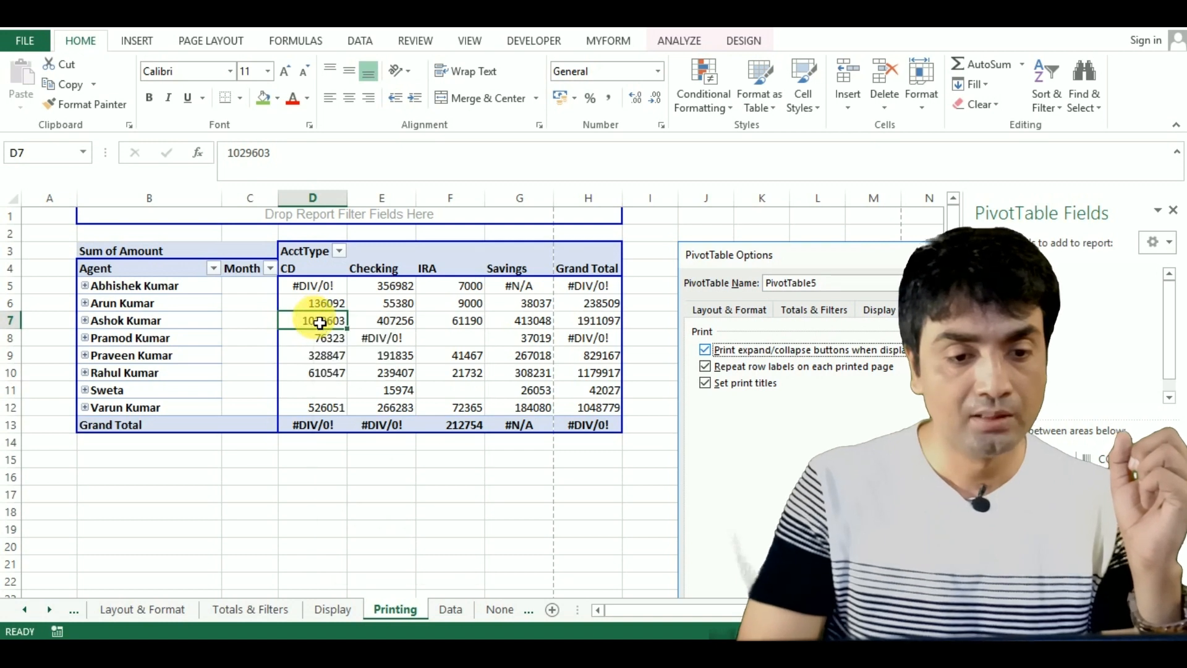
right_click(314, 324)
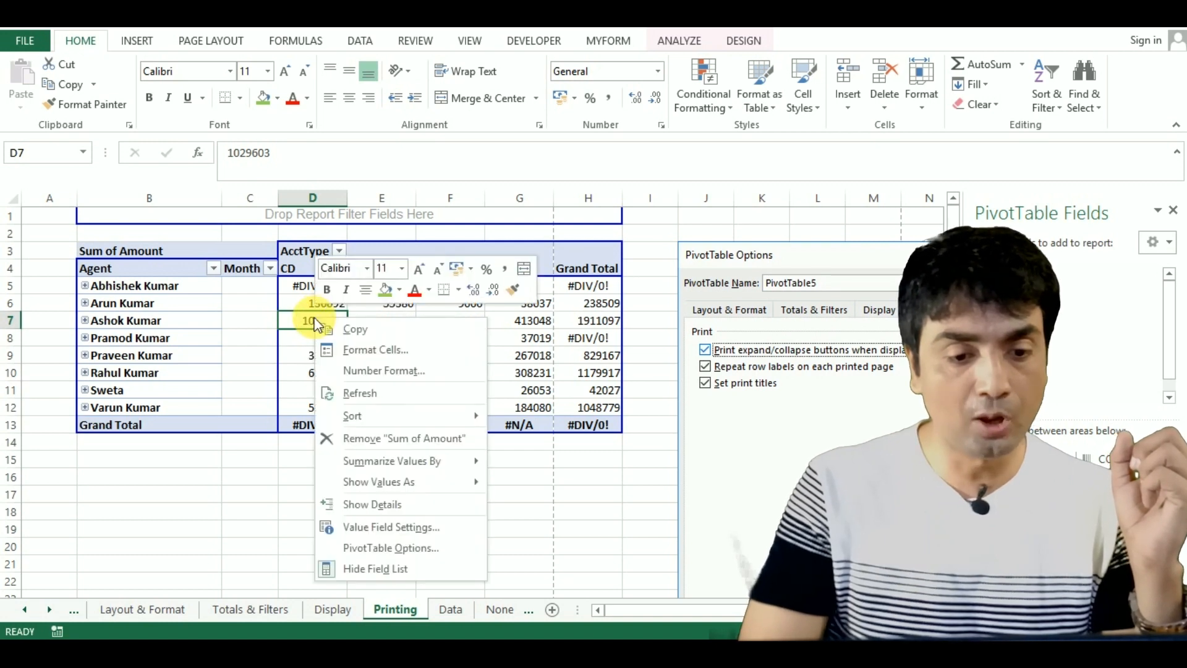
click(355, 546)
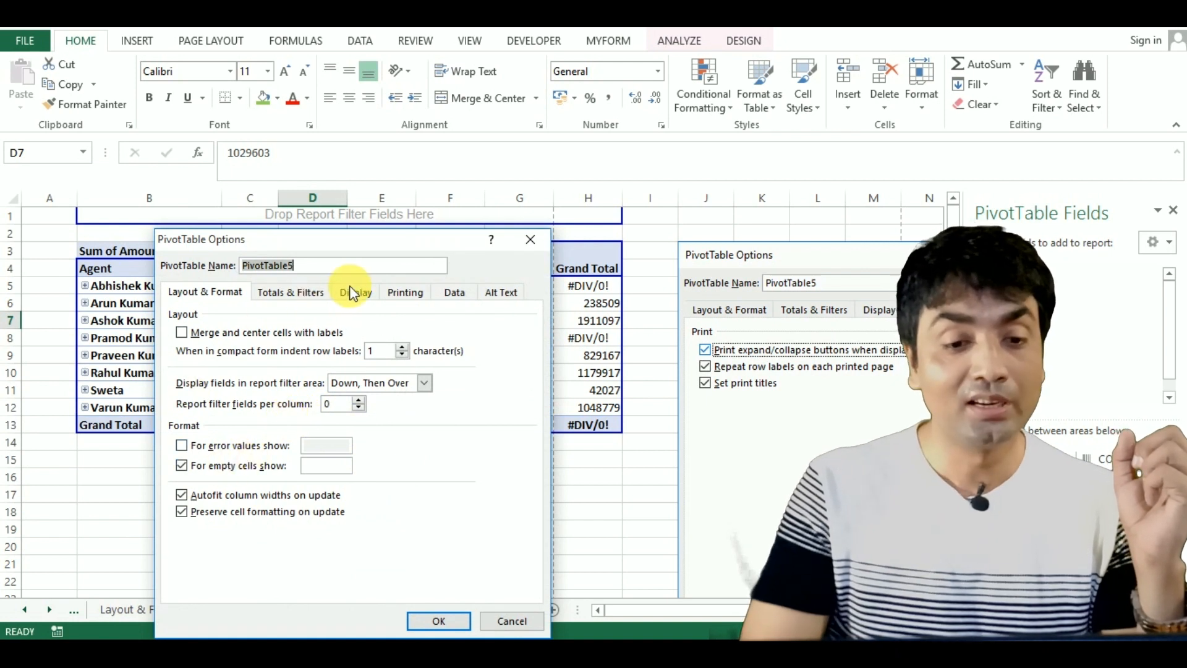
click(364, 296)
click(183, 362)
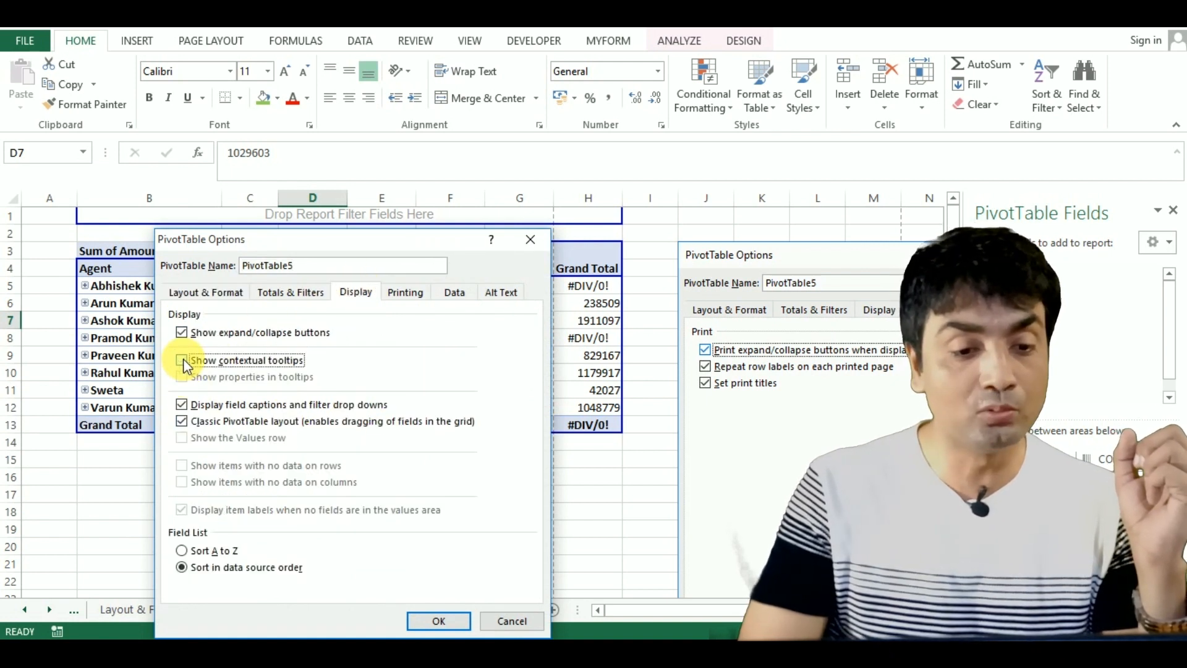
click(436, 620)
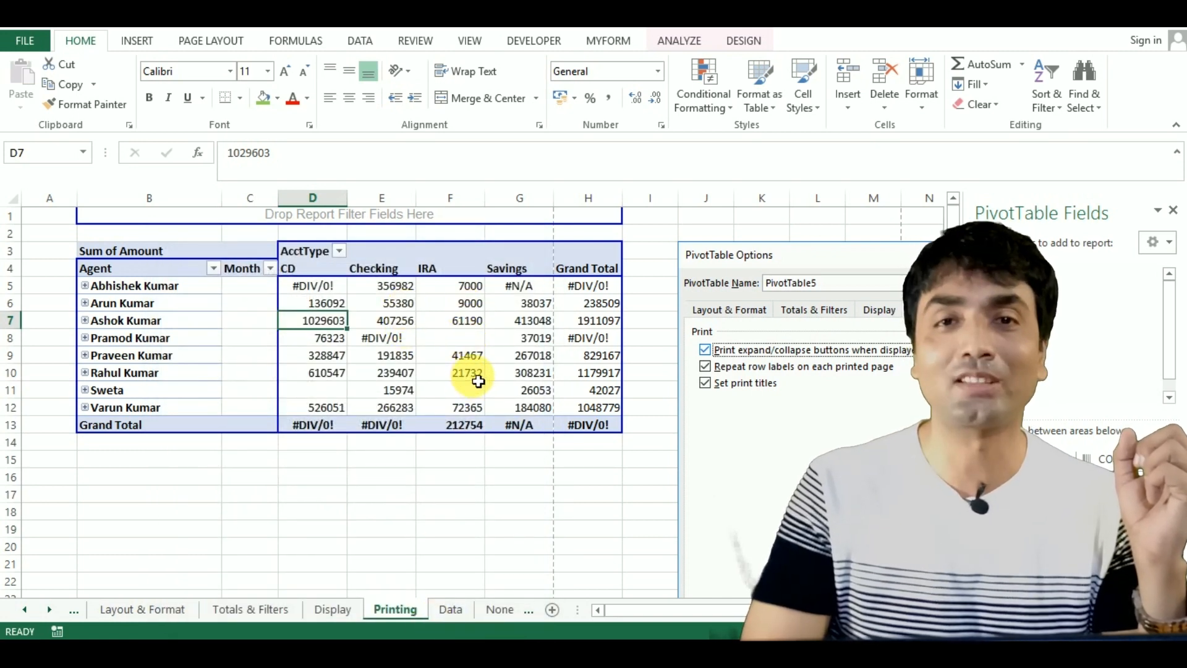
Step: In PivotTable5's Display options, re-enable contextual tooltips and uncheck Display field captions and filter drop downs
right_click(394, 324)
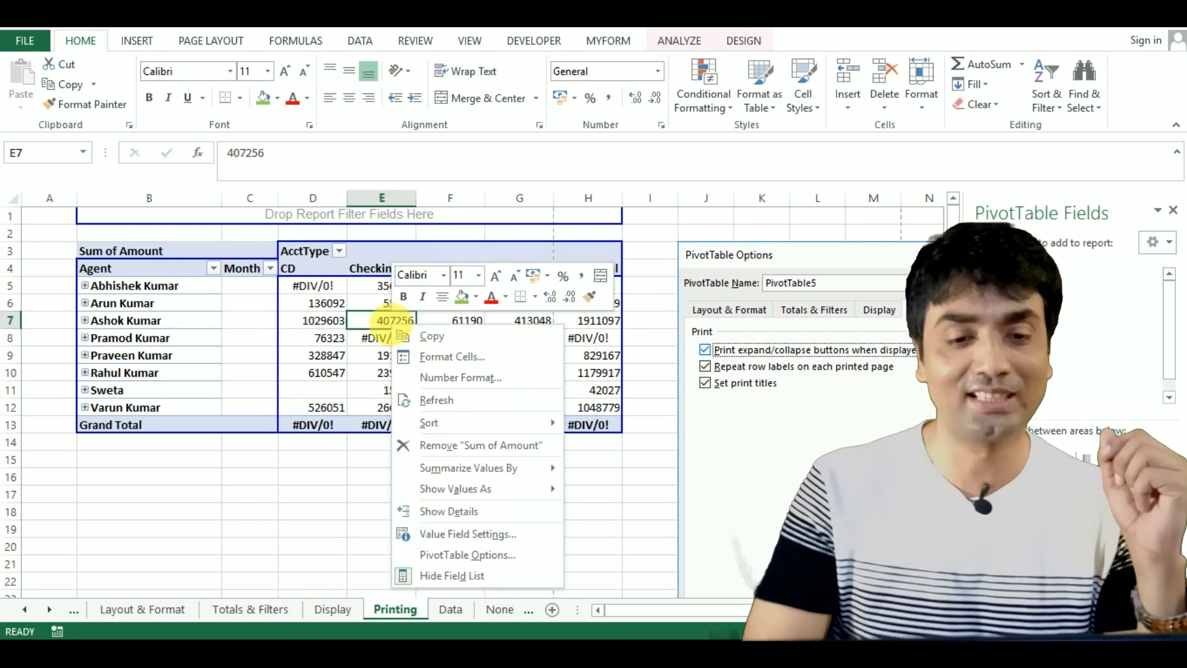
click(490, 556)
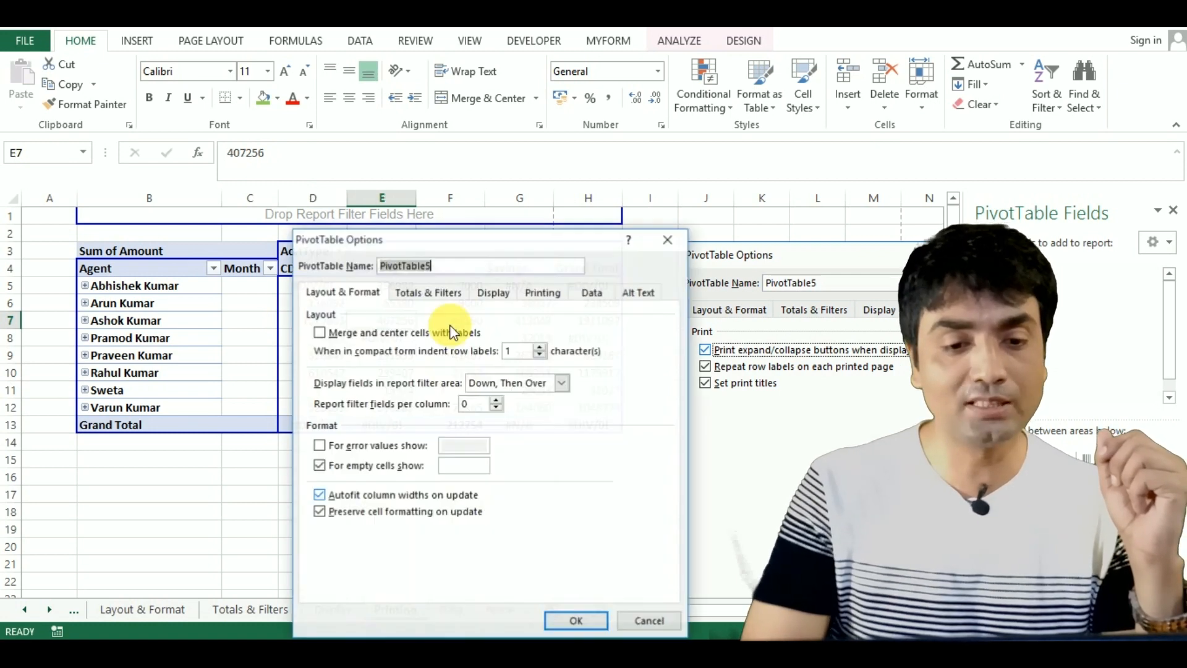
click(493, 292)
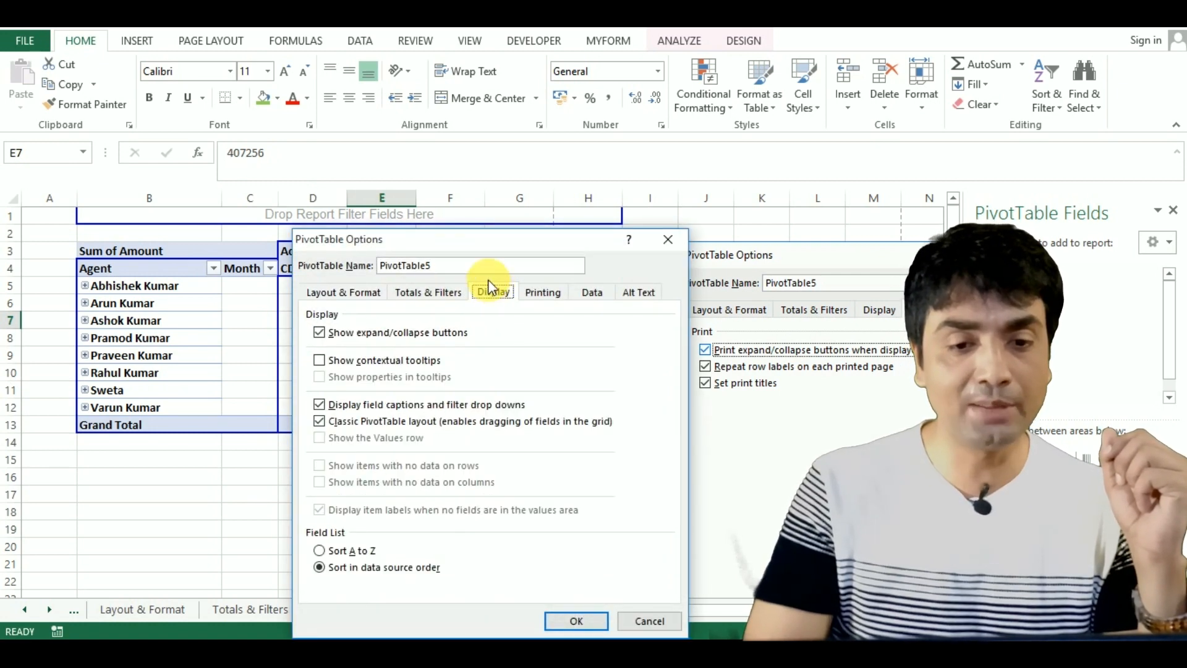
drag(472, 240, 439, 154)
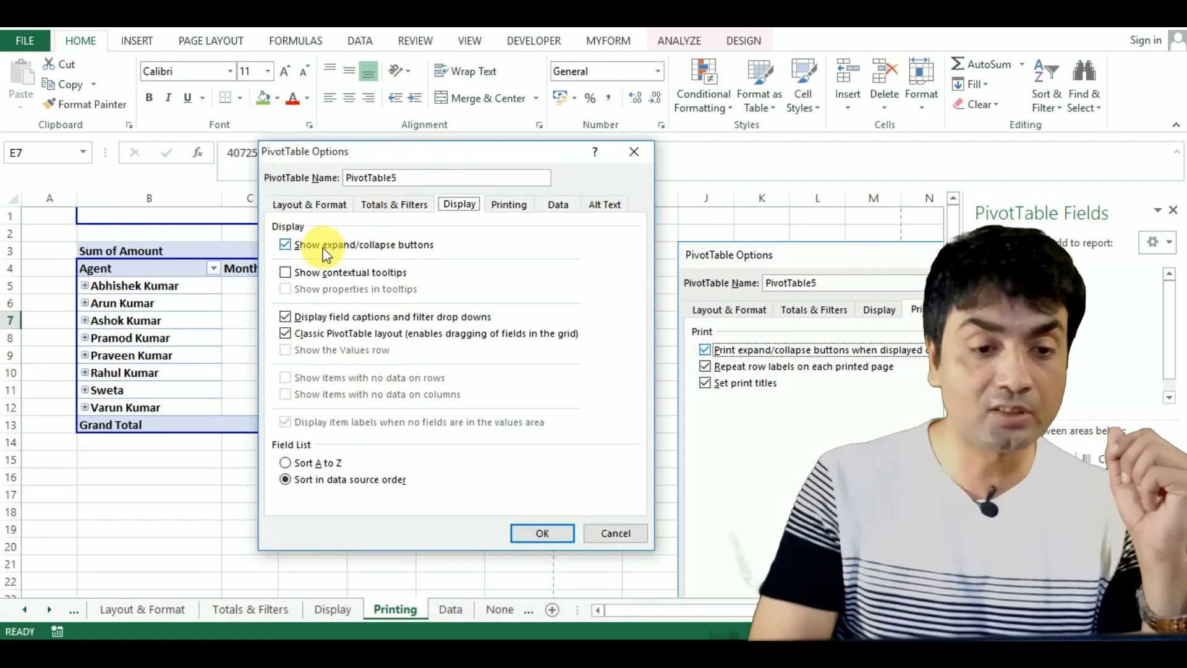
click(303, 276)
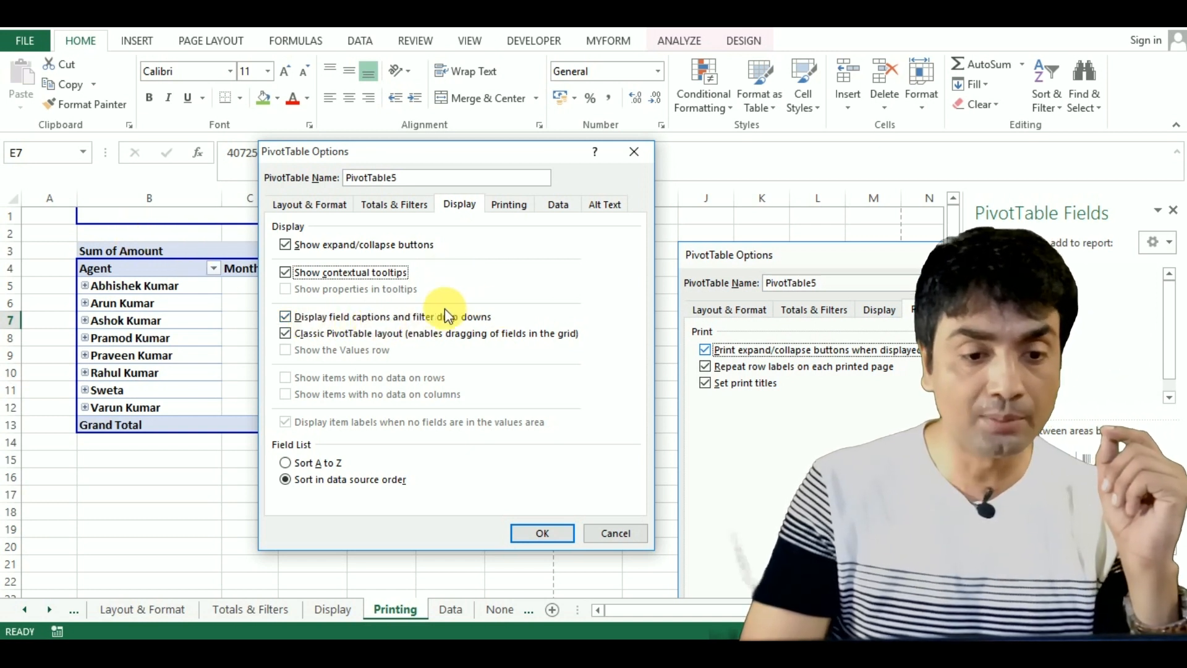
click(346, 317)
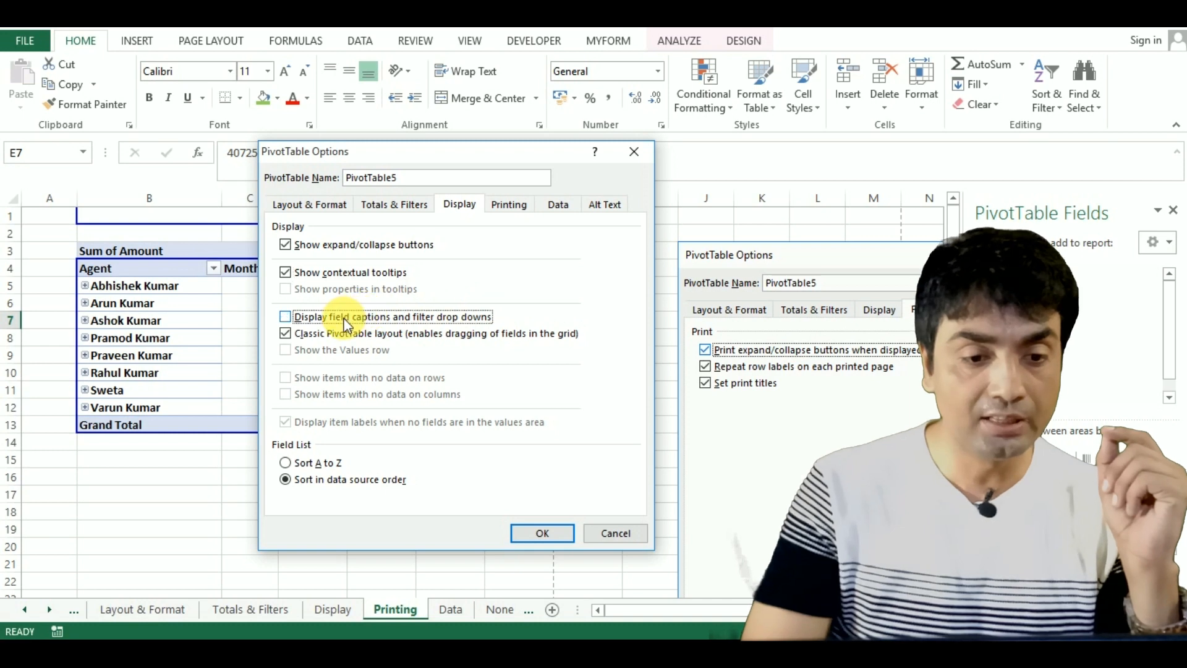
click(543, 533)
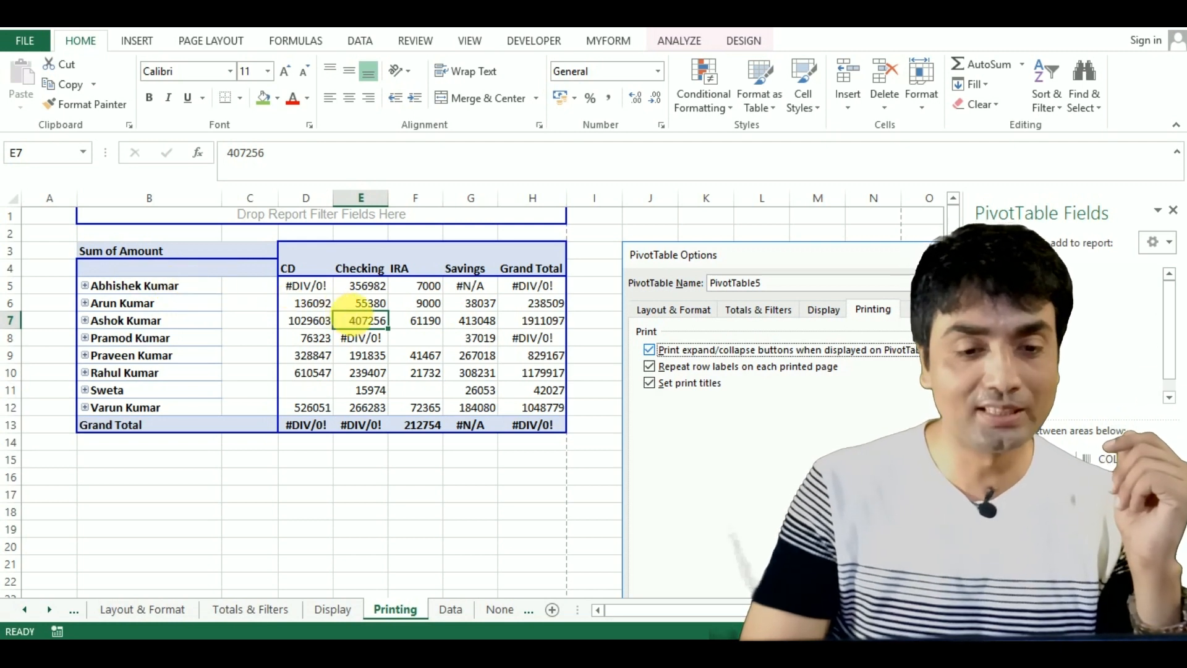
Step: Re-check Display field captions and filter drop downs in PivotTable5's Display options
right_click(358, 318)
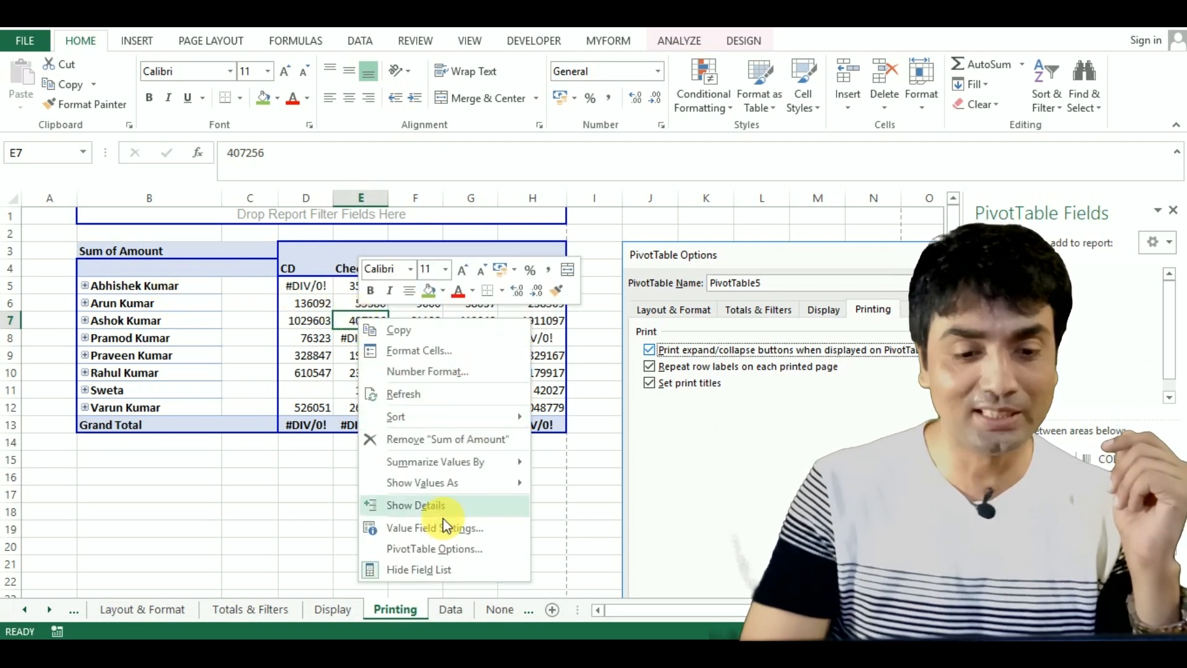
click(426, 547)
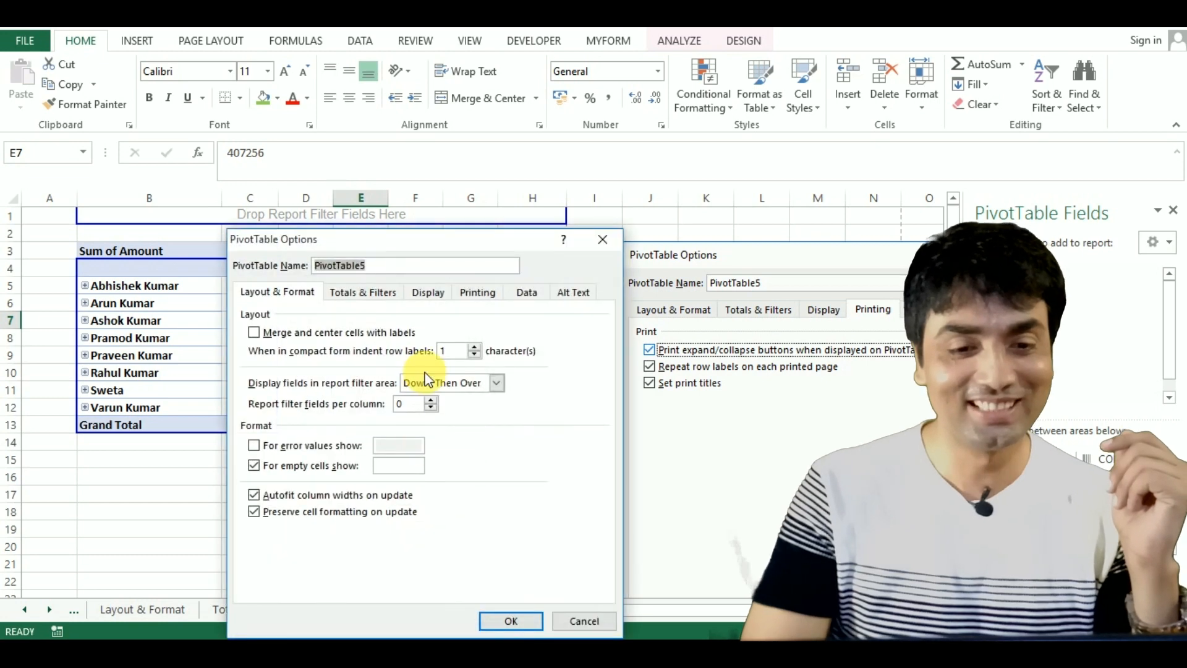
click(430, 291)
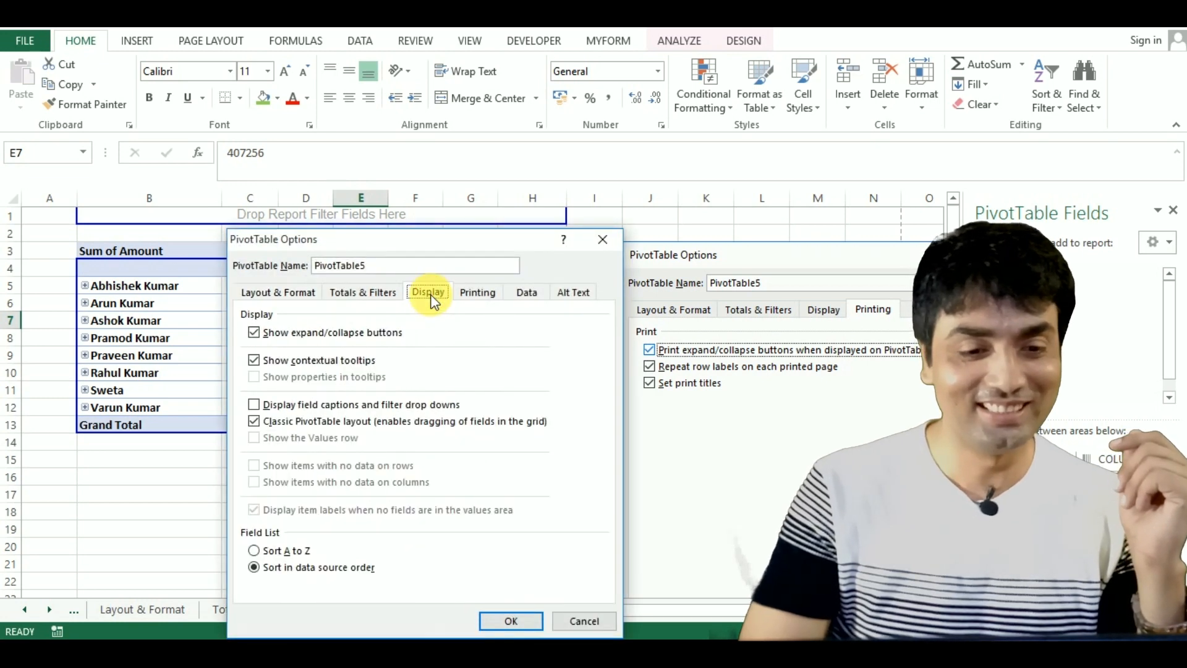
click(311, 405)
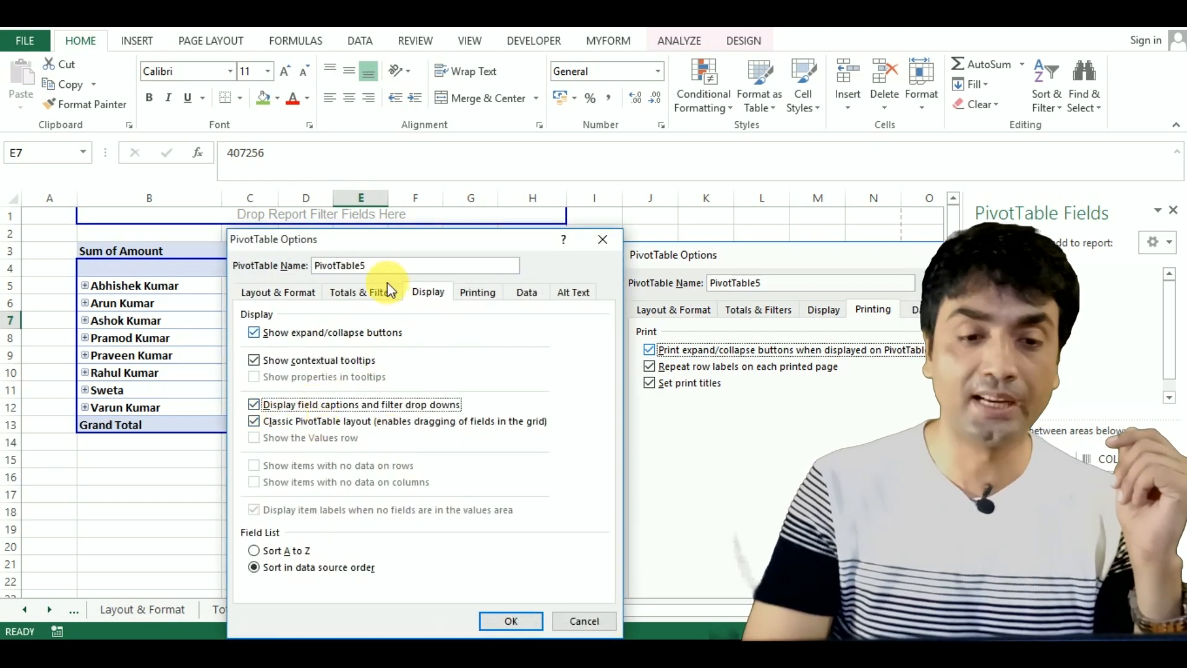
drag(377, 238, 401, 21)
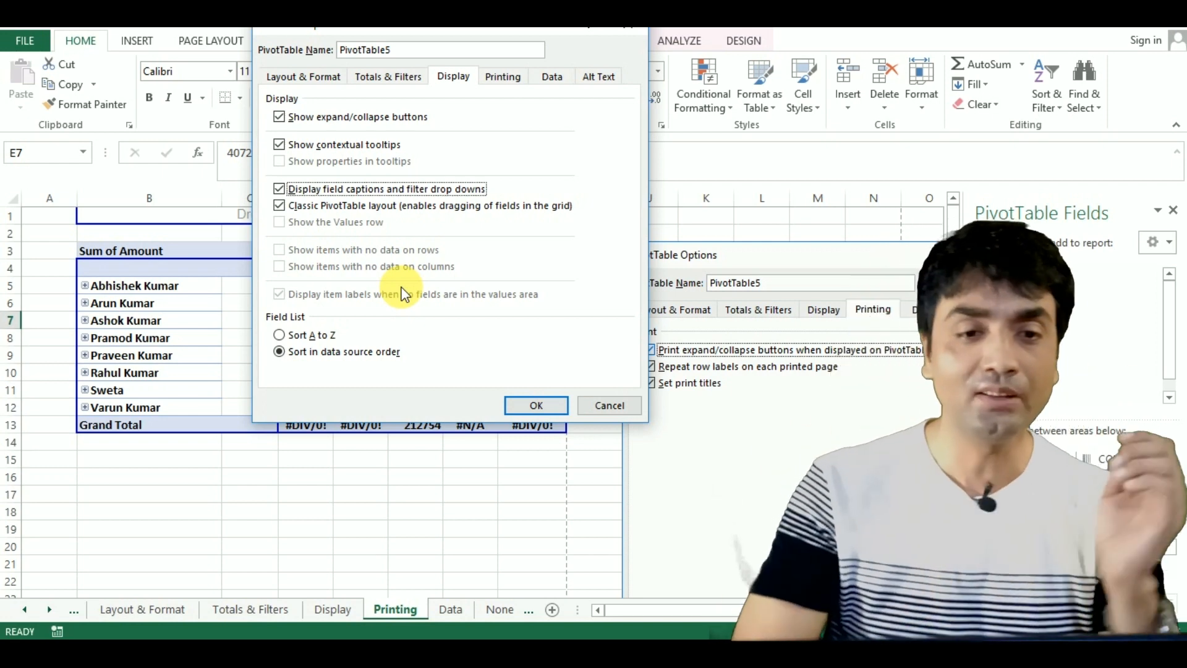
Step: Review PivotTable5's Printing settings, then view its Data settings
click(504, 84)
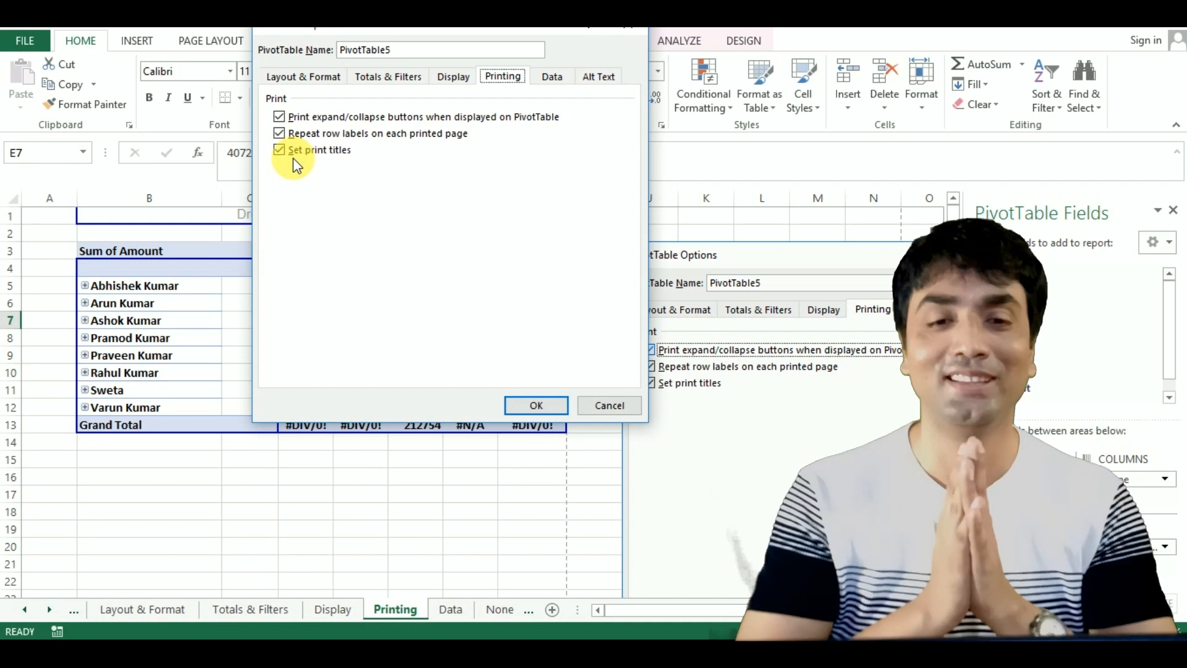
click(552, 76)
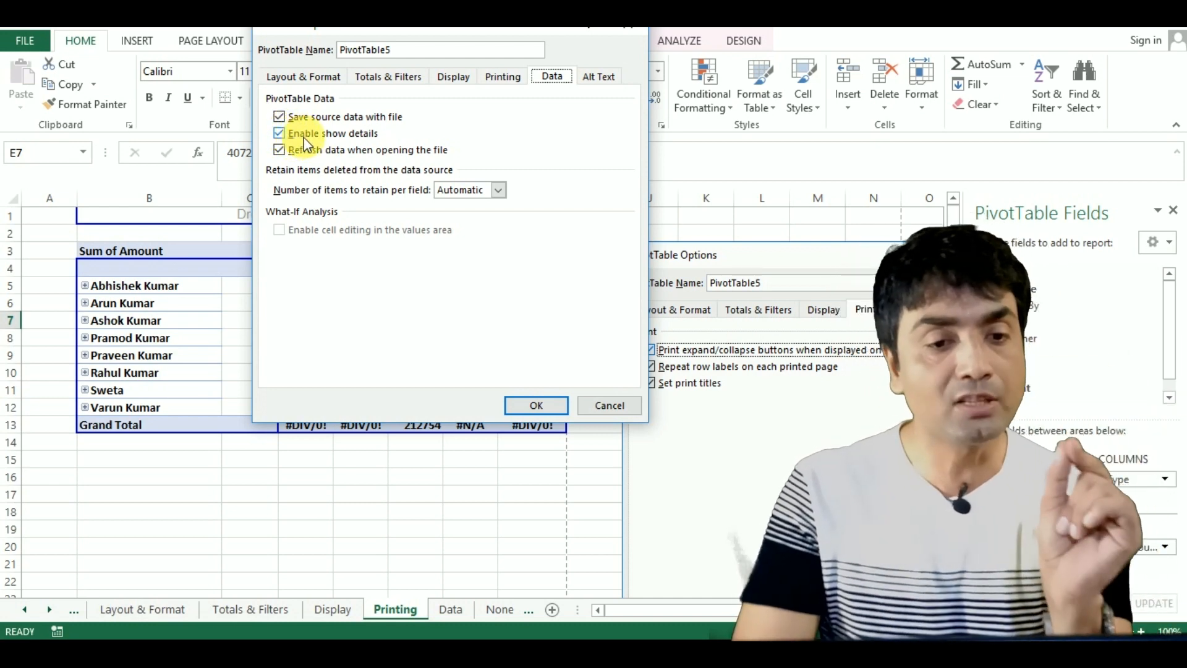
Step: Close the PivotTable Options dialog, leaving Enable show details checked
click(633, 29)
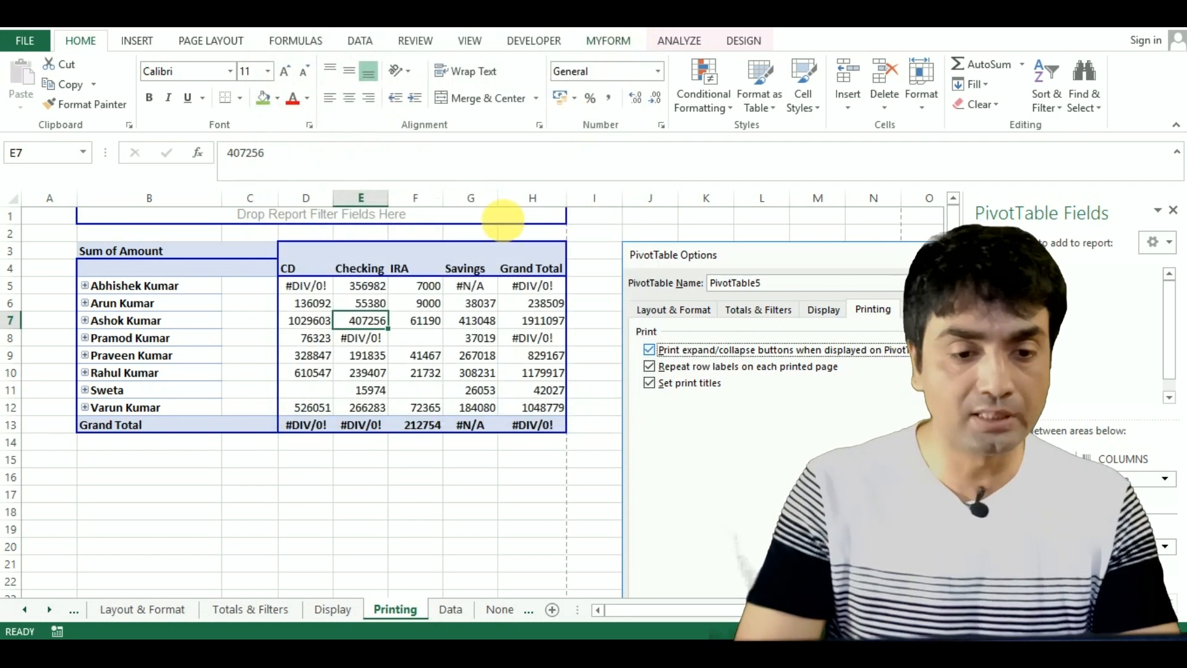
Step: Drill into the first agent's Checking total in E5 to create a details sheet, then view the Display sheet
click(368, 288)
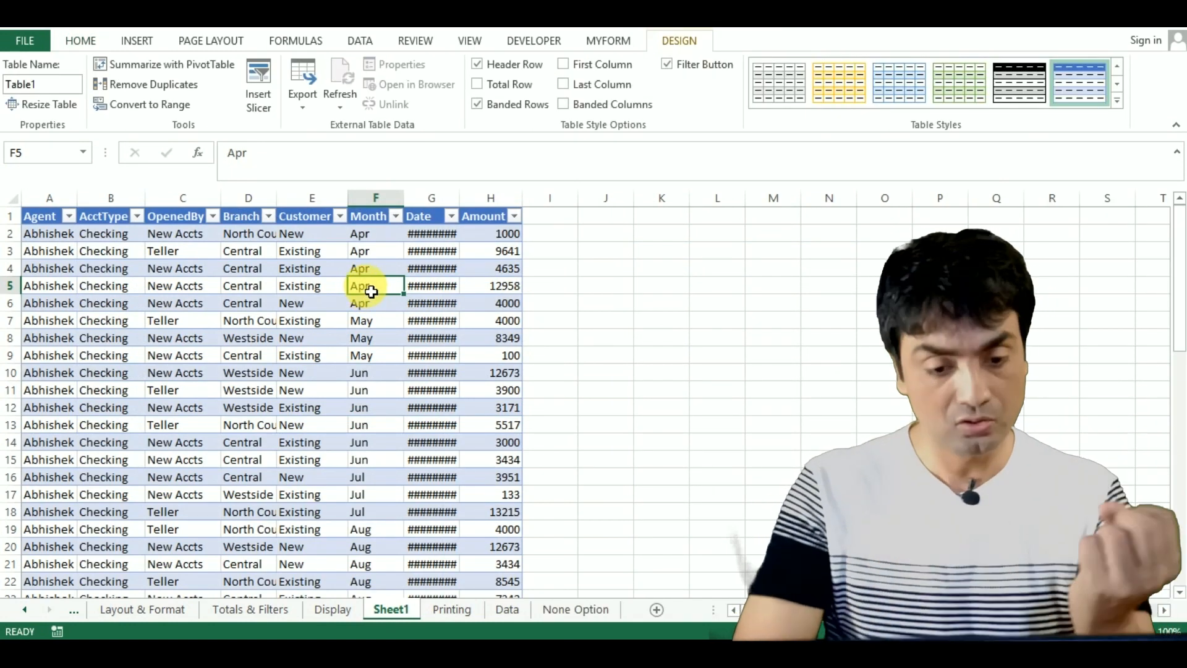
click(507, 607)
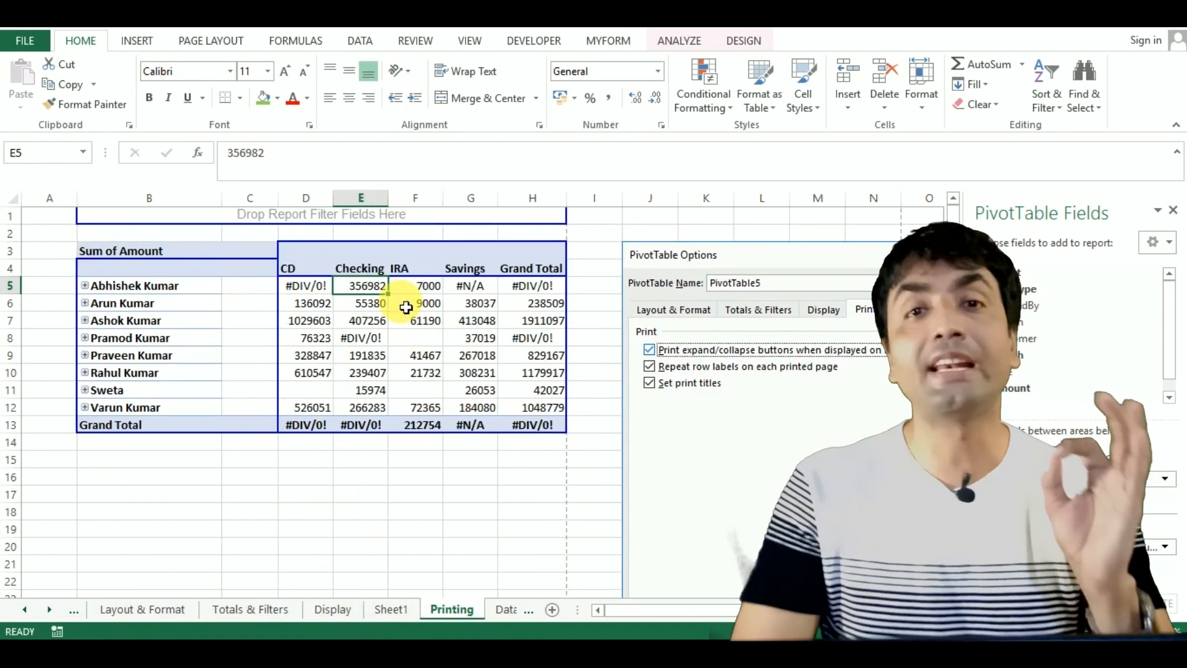
mouse_move(406, 307)
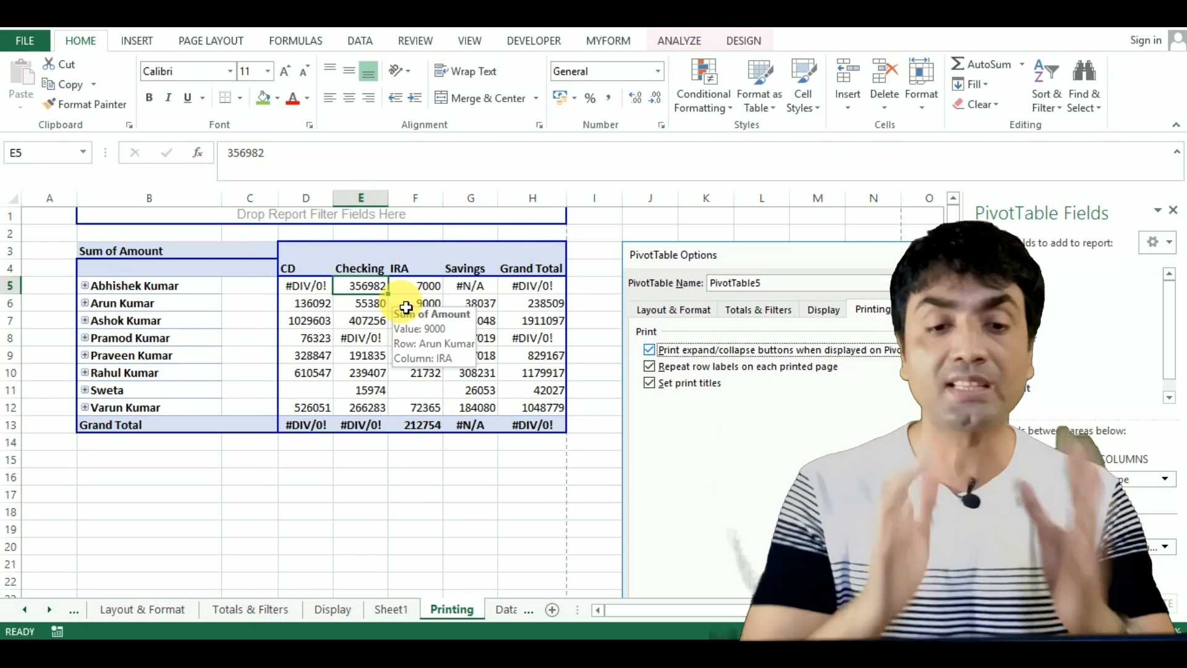
Step: Uncheck Enable show details on PivotTable5's Data tab and apply the change
right_click(379, 291)
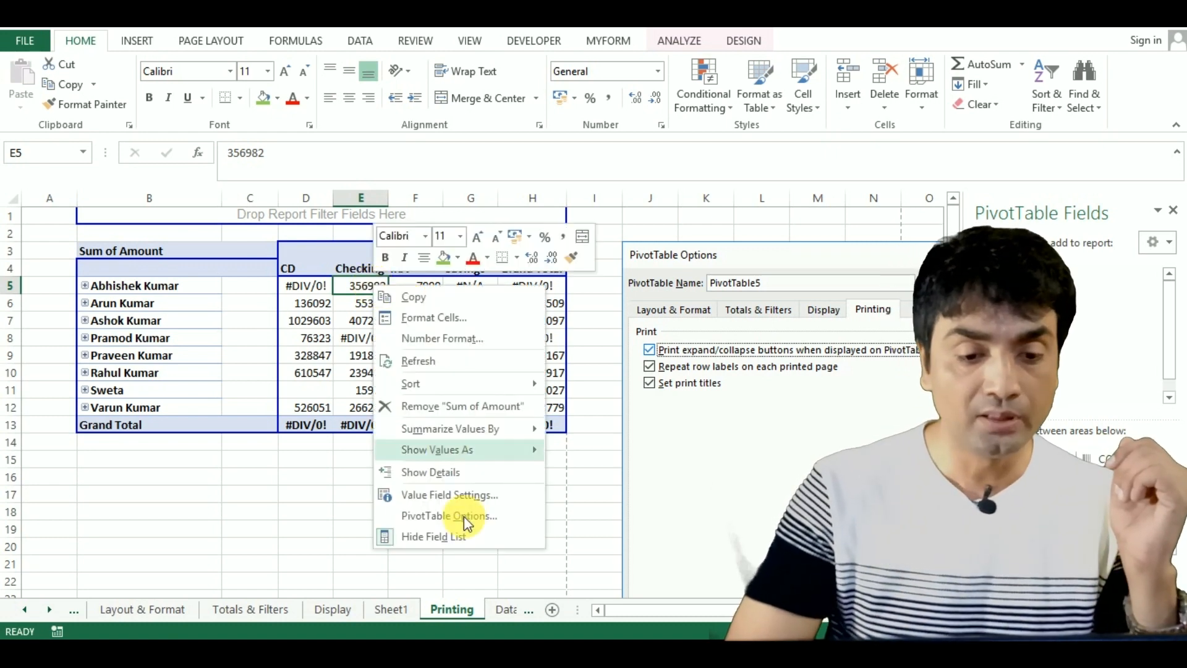
click(449, 516)
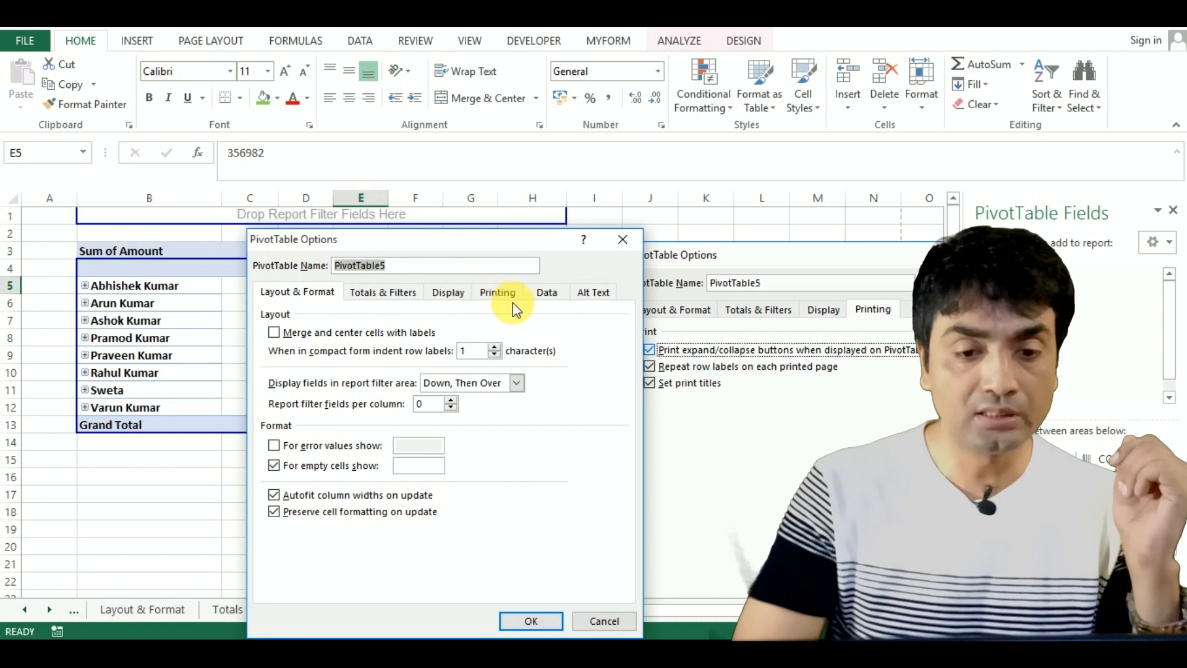
click(544, 293)
click(305, 352)
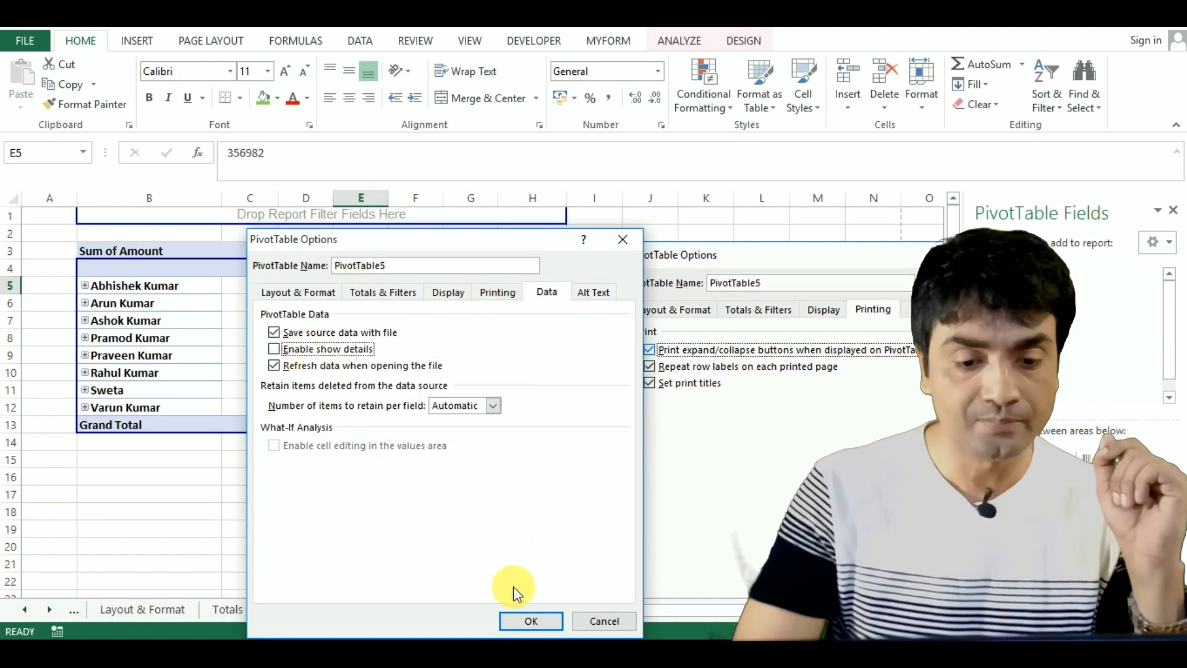
click(525, 621)
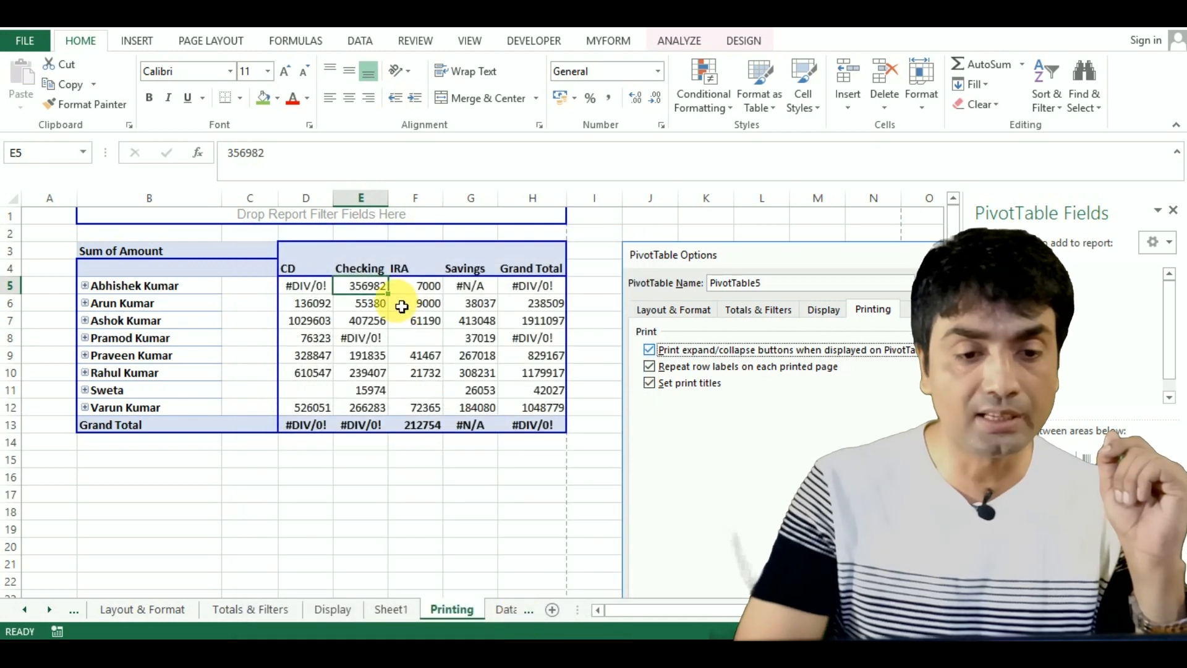
Step: Confirm drilling into E5 is now blocked, then re-check Enable show details on the Data tab
double_click(374, 287)
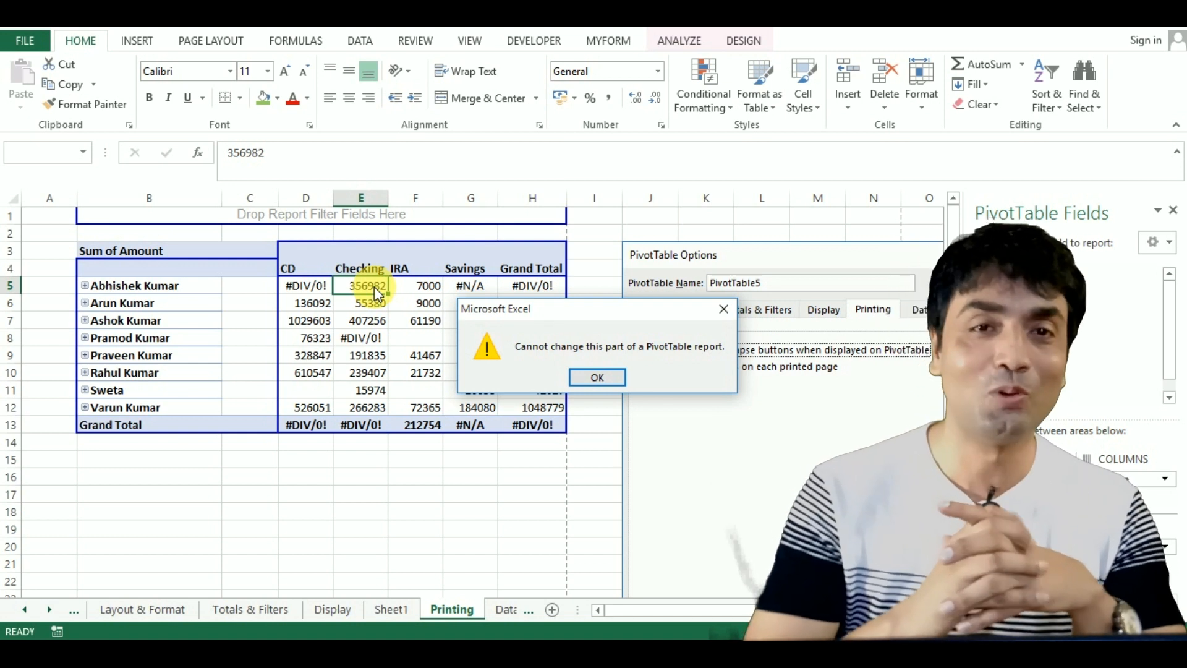
click(597, 379)
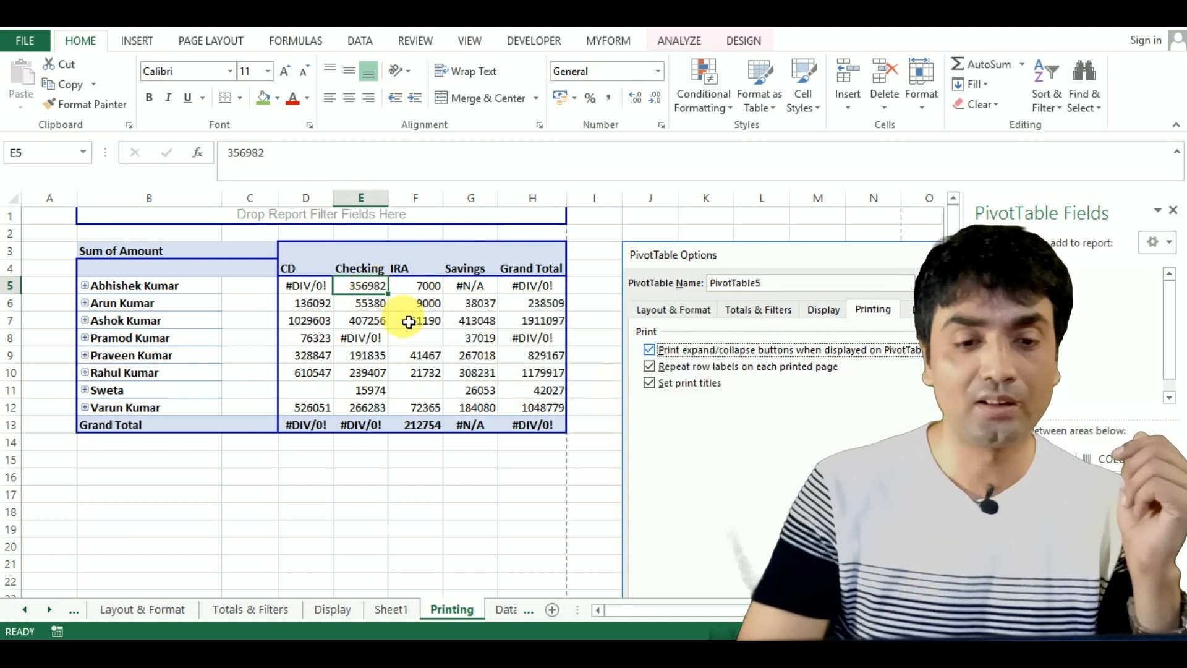
right_click(364, 296)
click(427, 519)
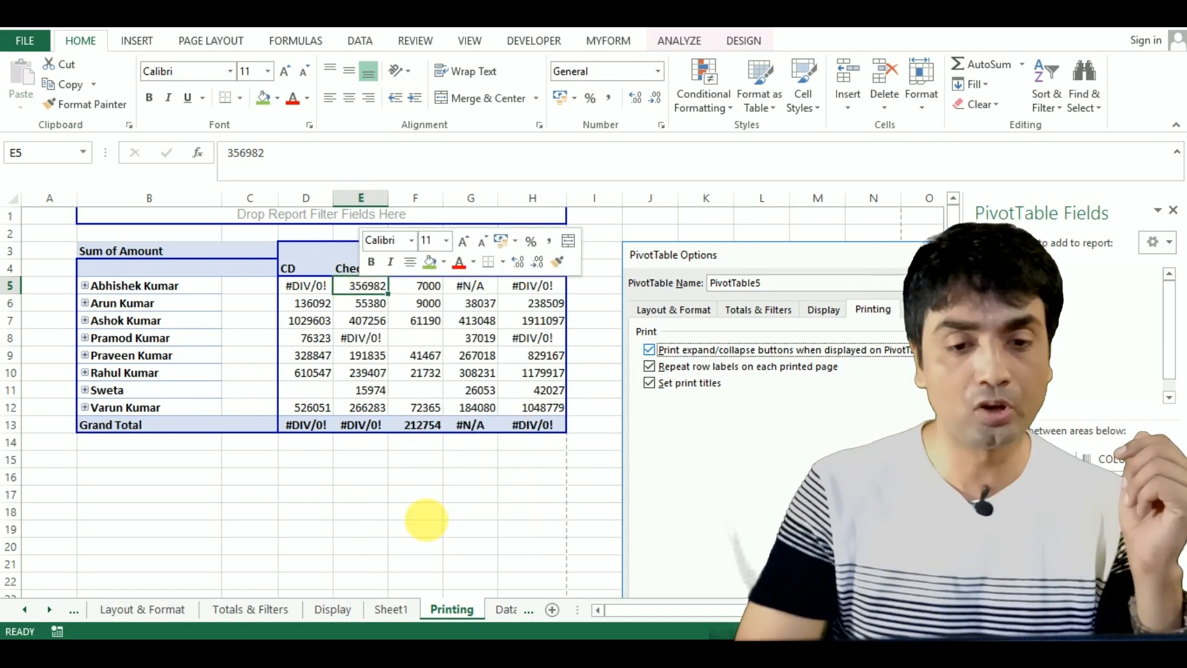
click(528, 293)
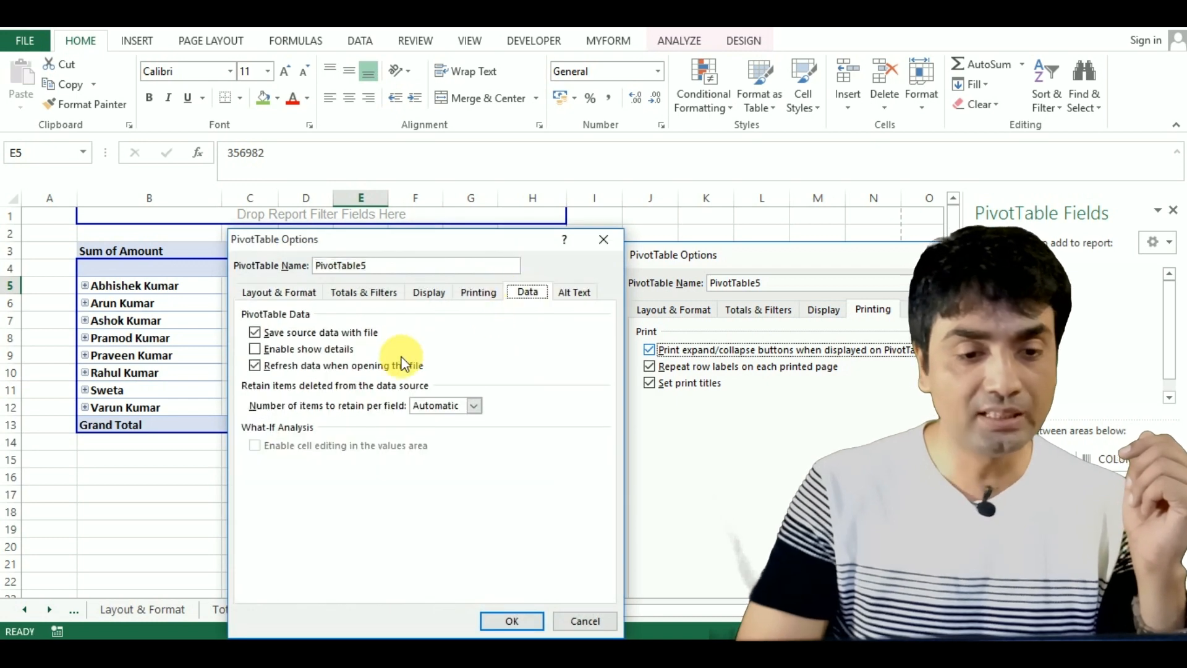
click(328, 350)
click(327, 350)
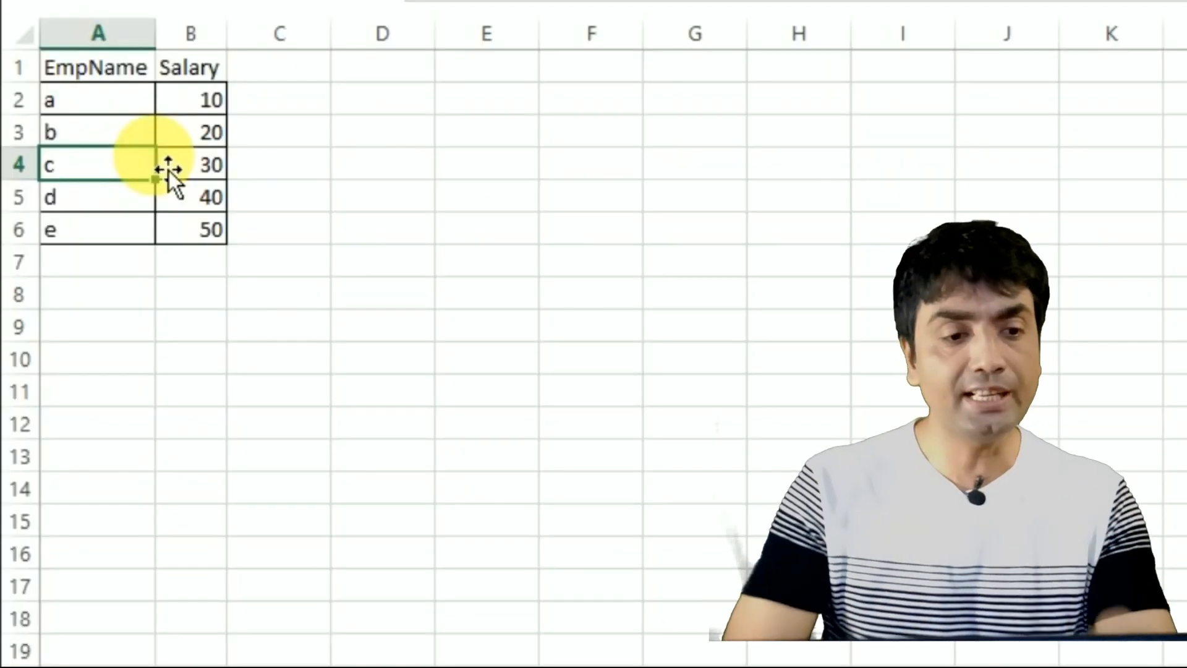
click(143, 135)
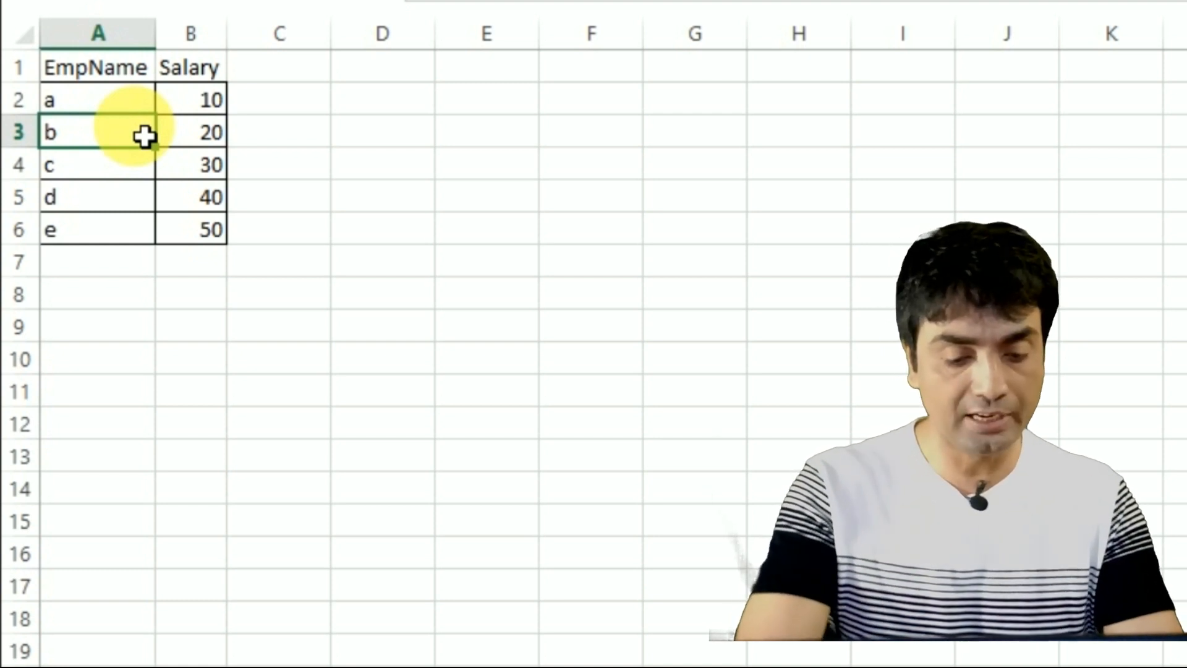
key(alt+n)
key(v)
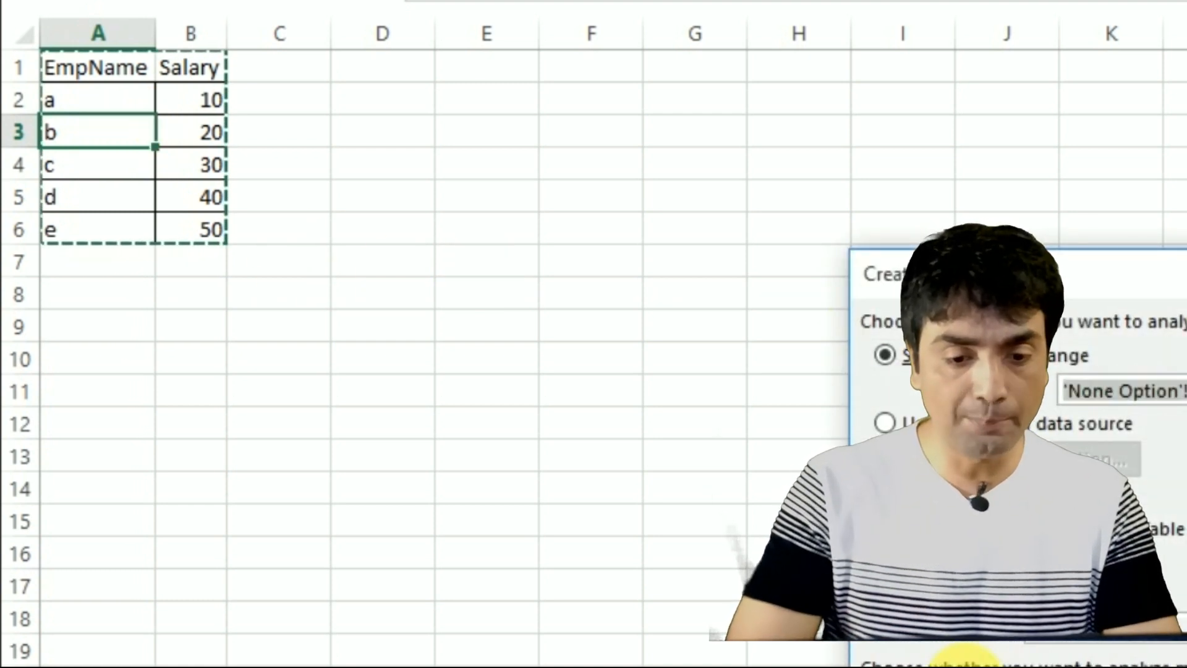
click(896, 597)
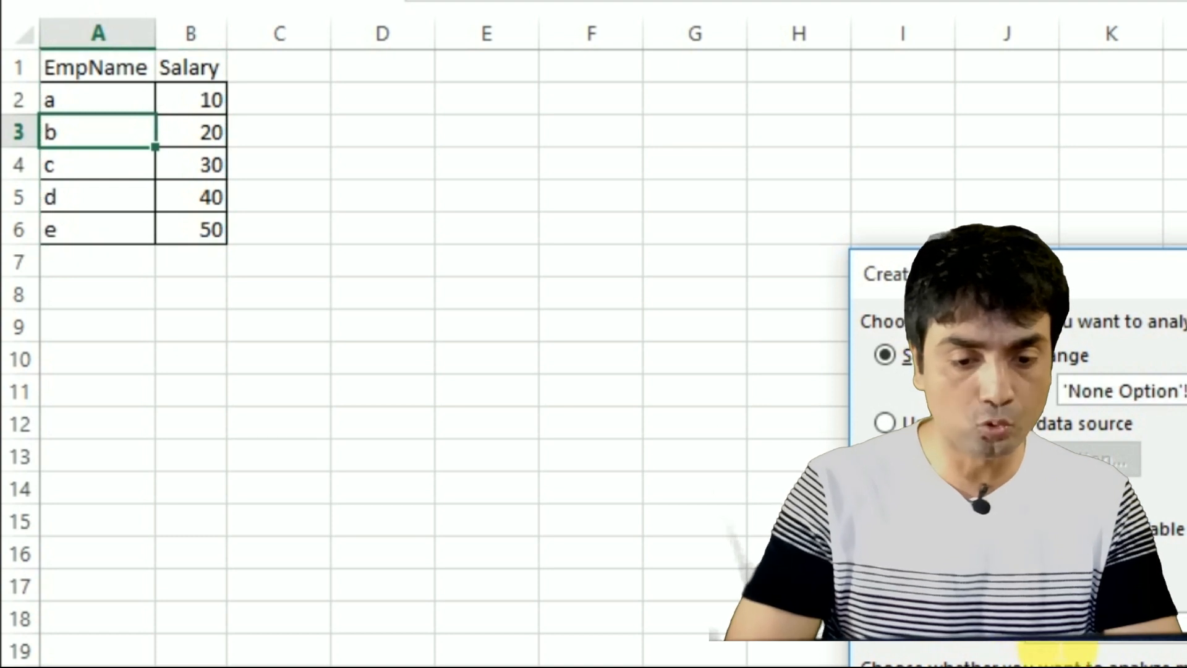
click(600, 138)
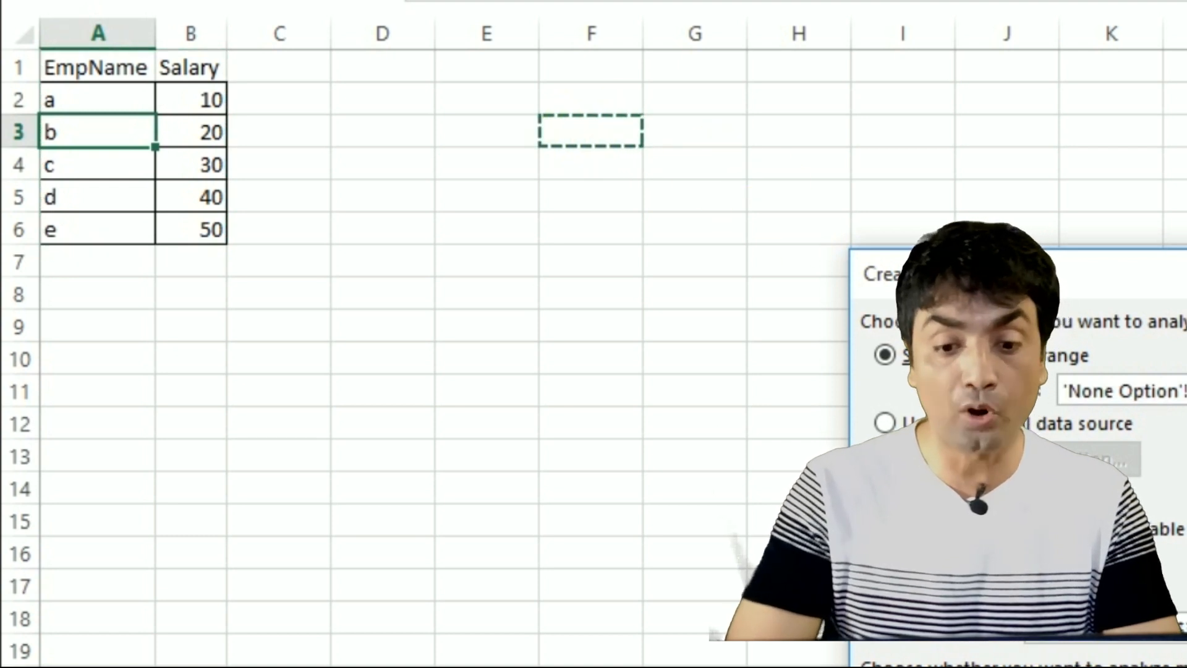
key(Return)
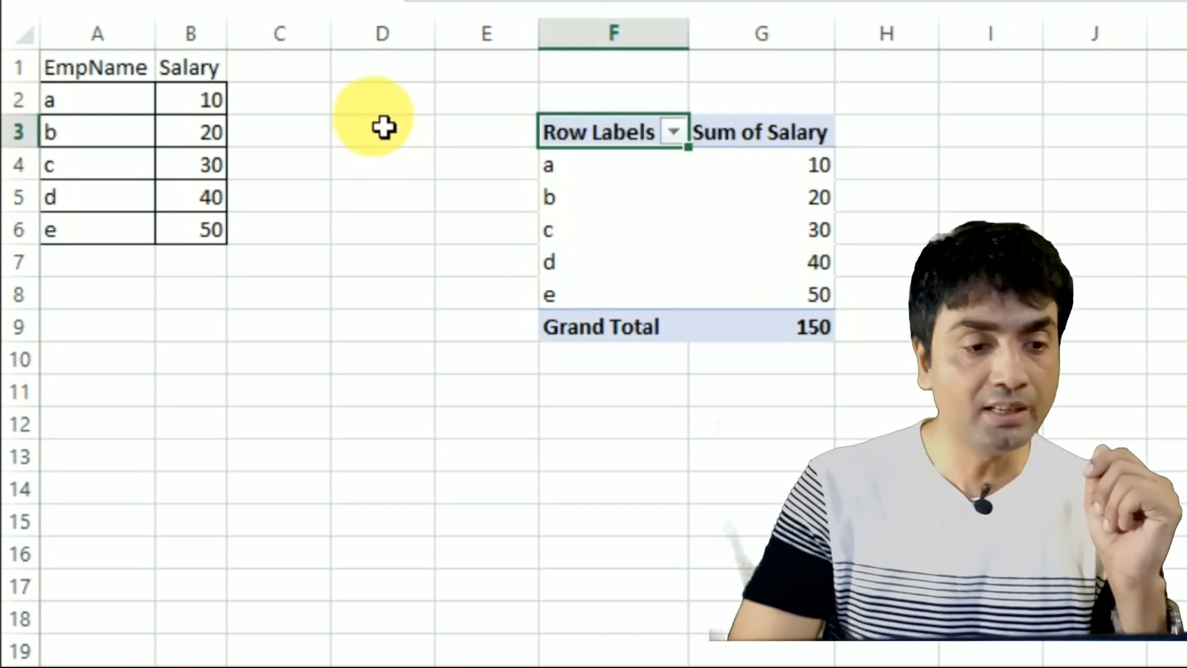
Step: Replace employee names a–e in A2:A6 with f, g, h, i and j
click(126, 114)
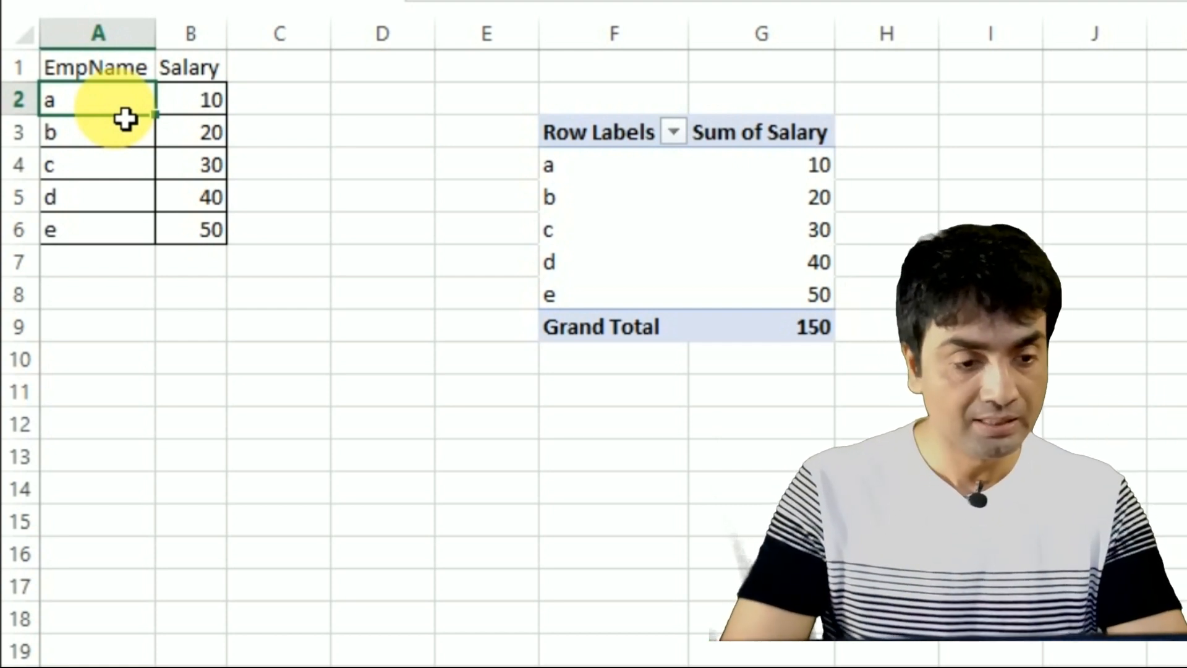
text(f)
key(Return)
text(g)
key(Return)
text(h)
key(Return)
text(i)
key(Return)
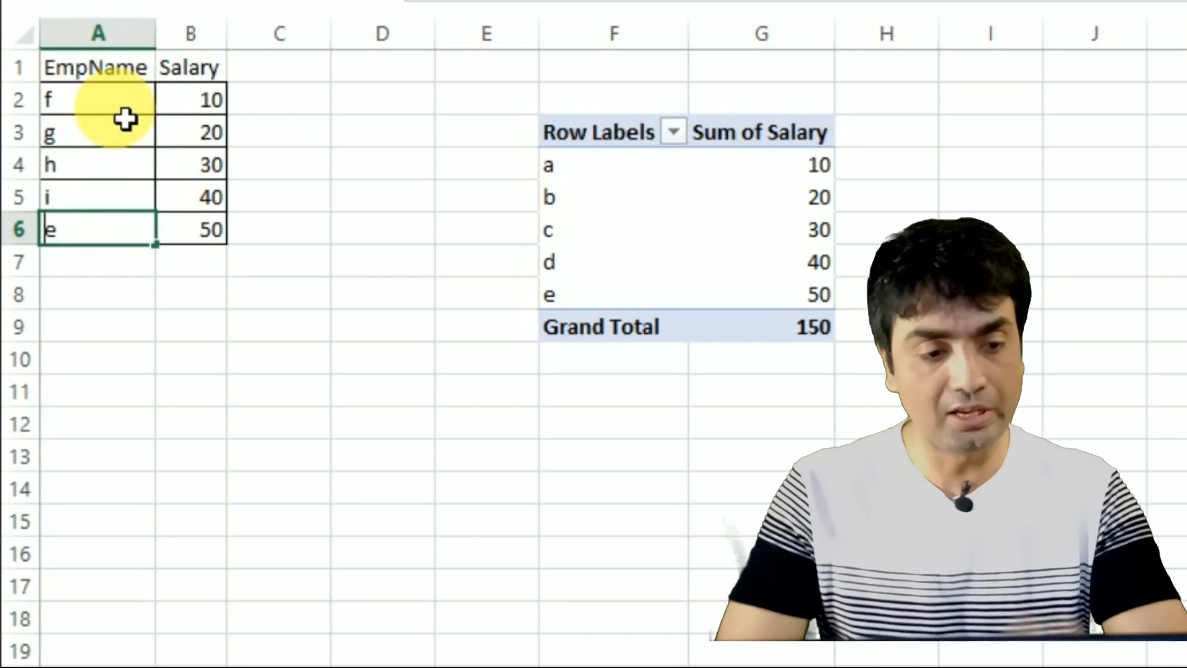
text(j)
key(Return)
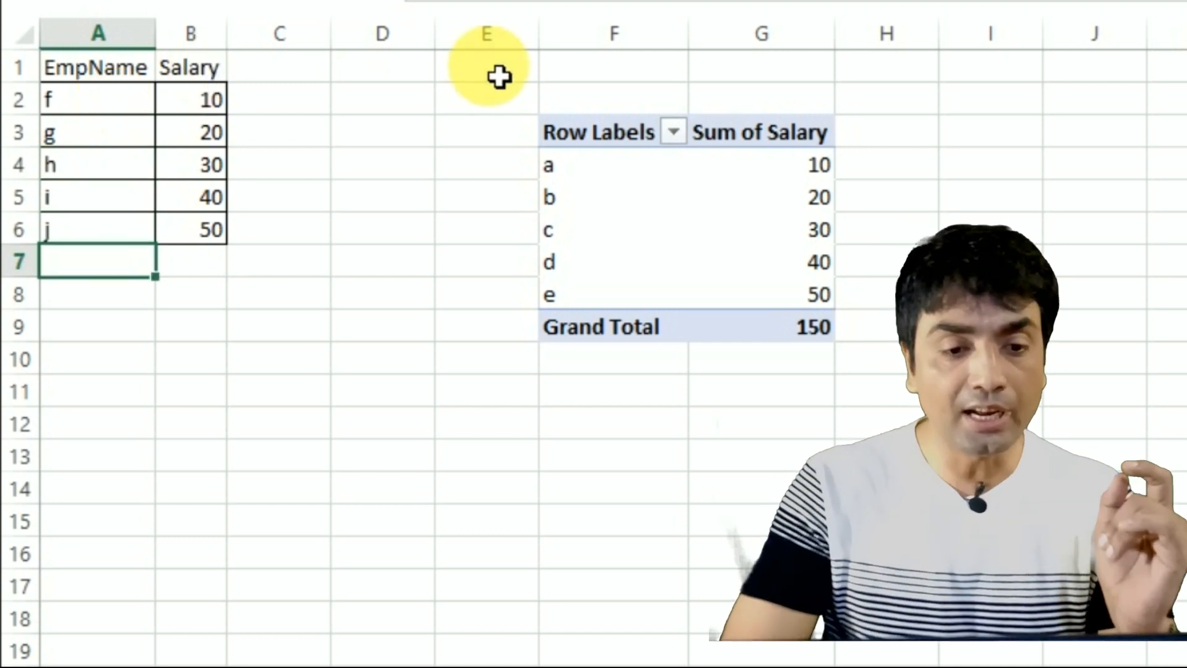
click(628, 176)
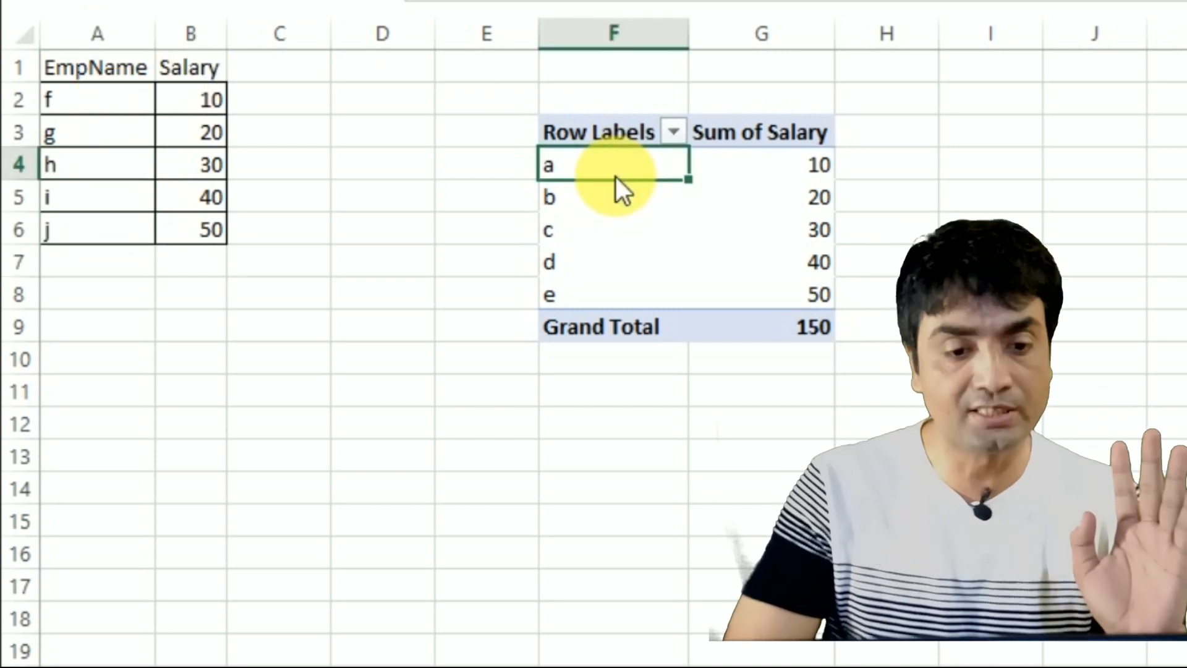
Step: Refresh the pivot so it lists EmpName f–j with salaries 10–50, then review the Row Labels filter
right_click(620, 168)
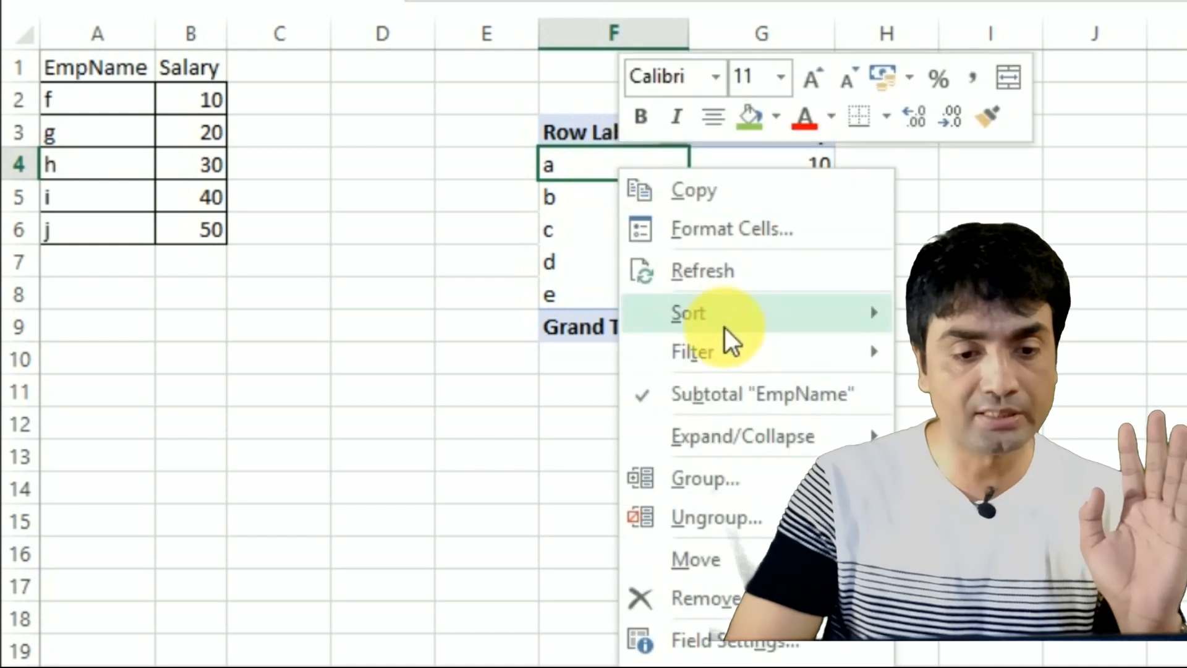
click(722, 282)
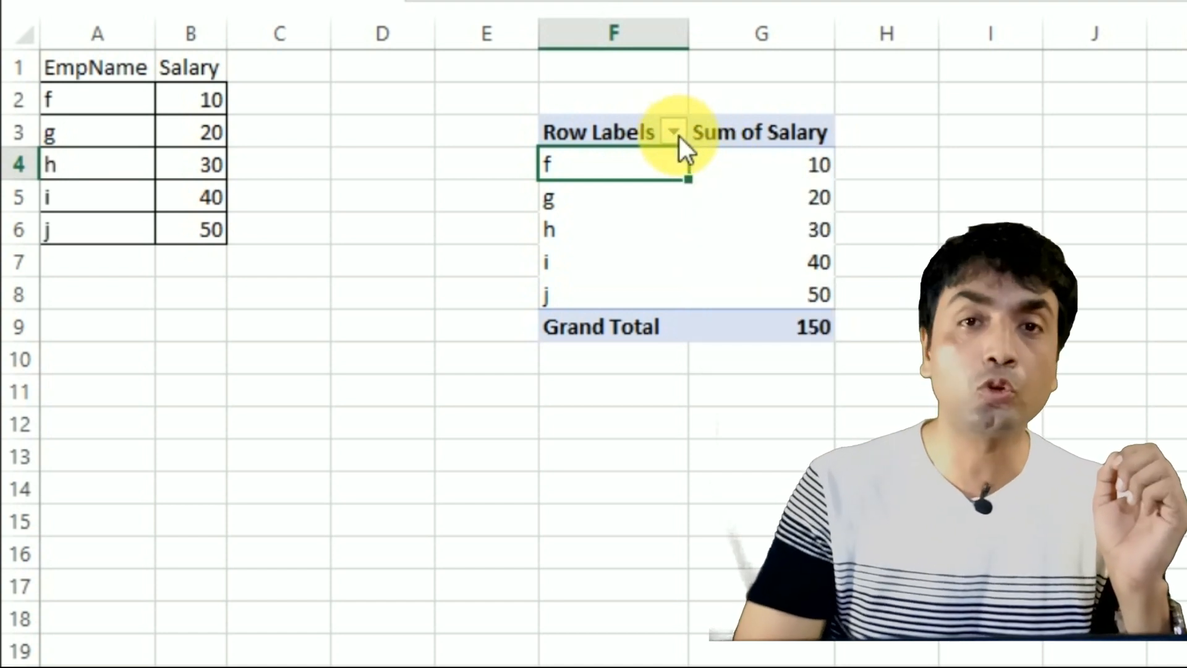
click(675, 132)
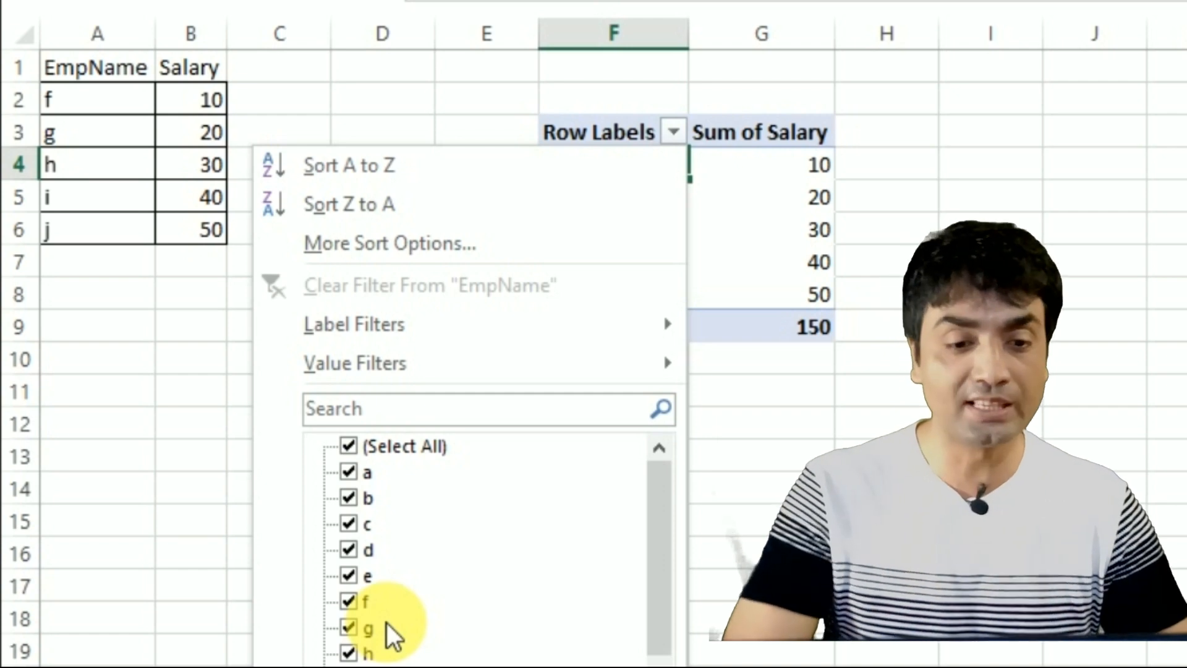
click(625, 667)
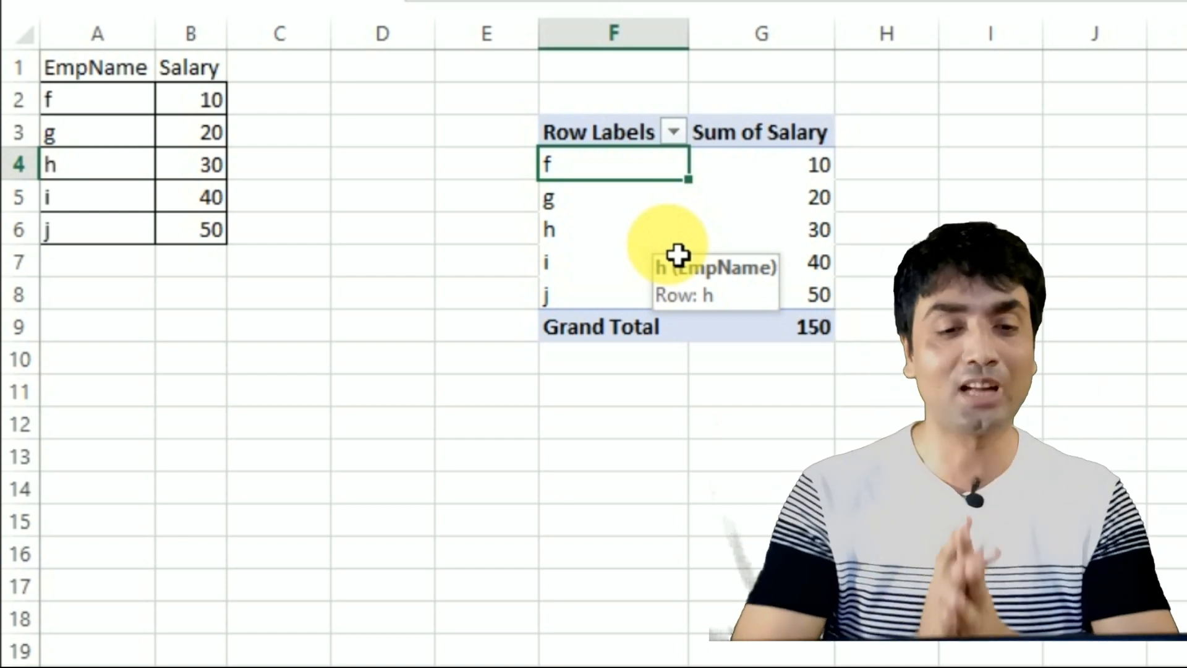
Step: In PivotTable Options' Data settings, set Number of items to retain per field to None and apply
right_click(650, 223)
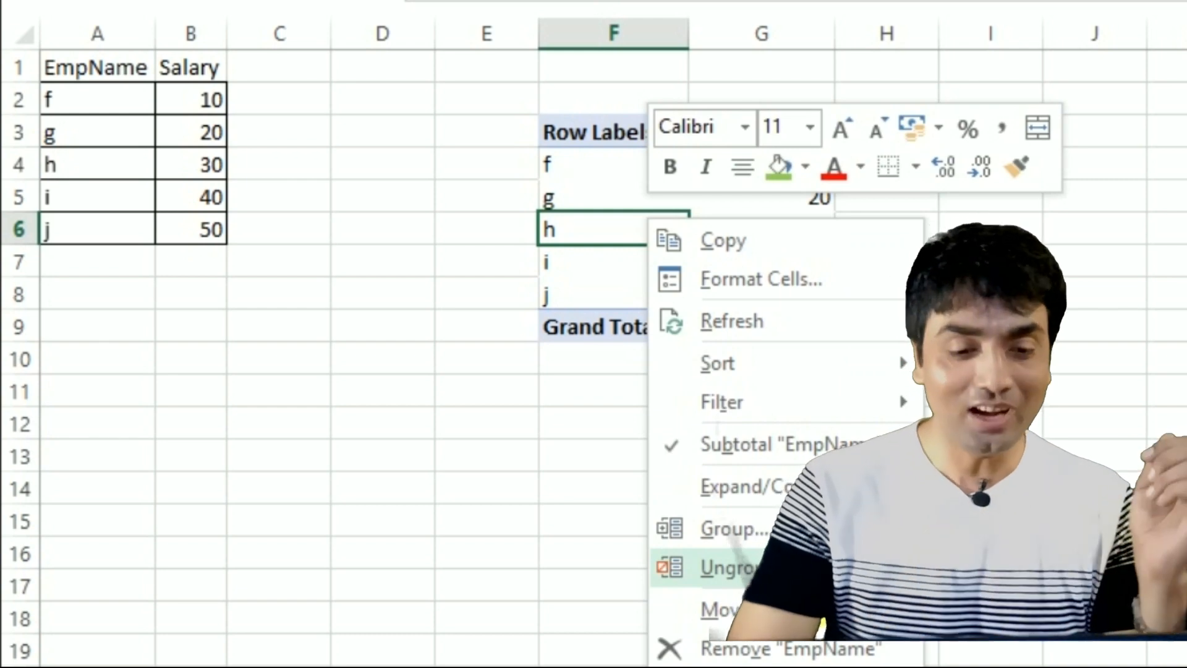
click(764, 667)
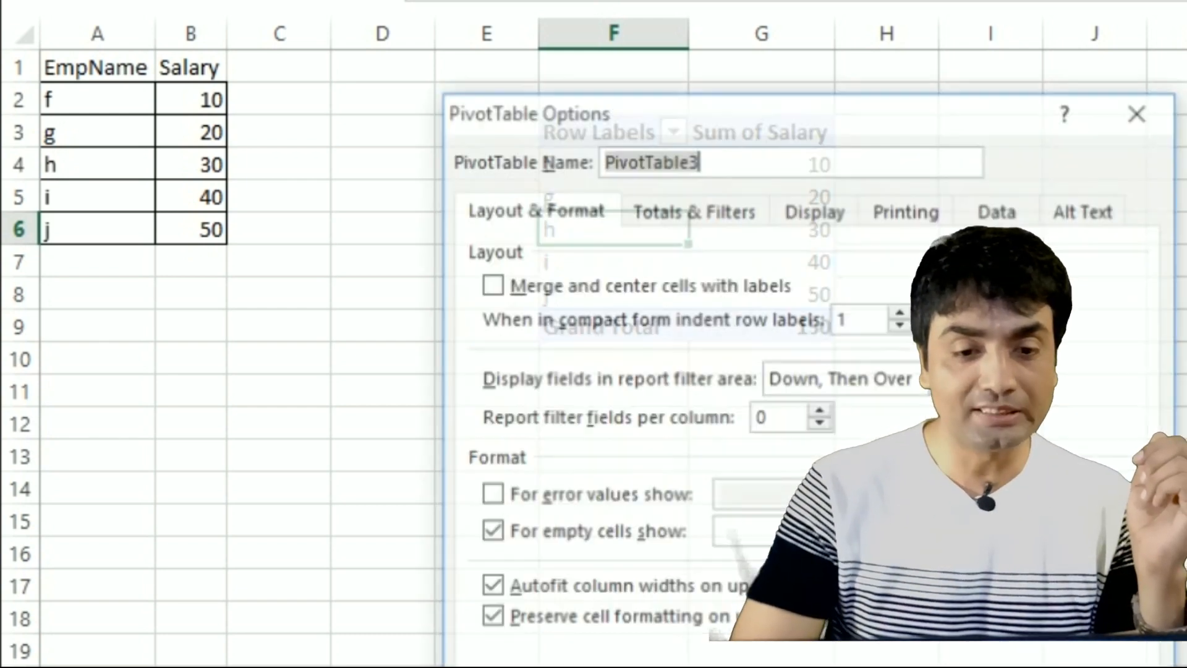
drag(967, 110, 930, 0)
click(960, 21)
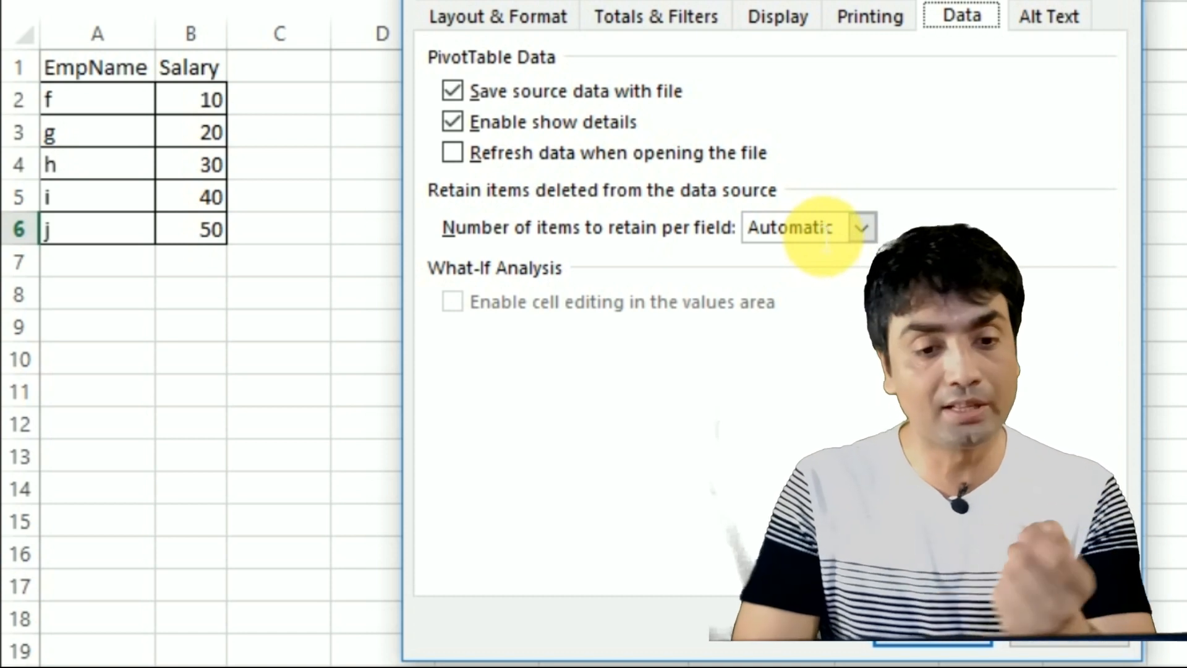
click(861, 229)
click(802, 280)
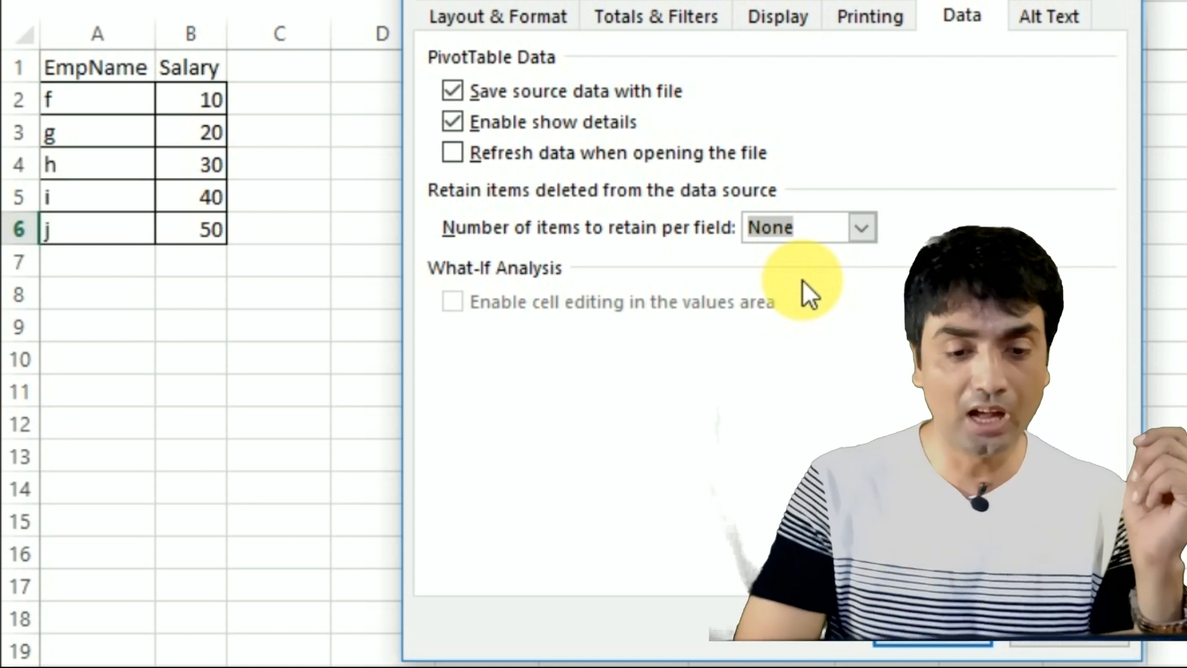
click(953, 640)
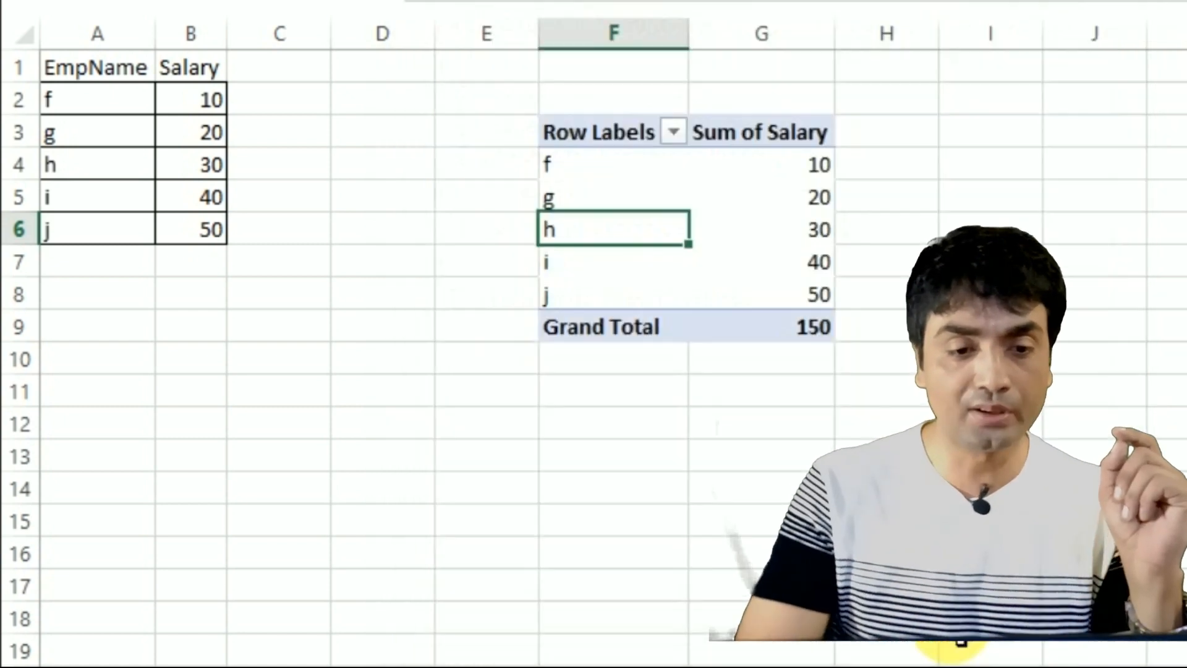
Step: Refresh the pivot again and confirm the Row Labels filter lists only f–j
right_click(640, 201)
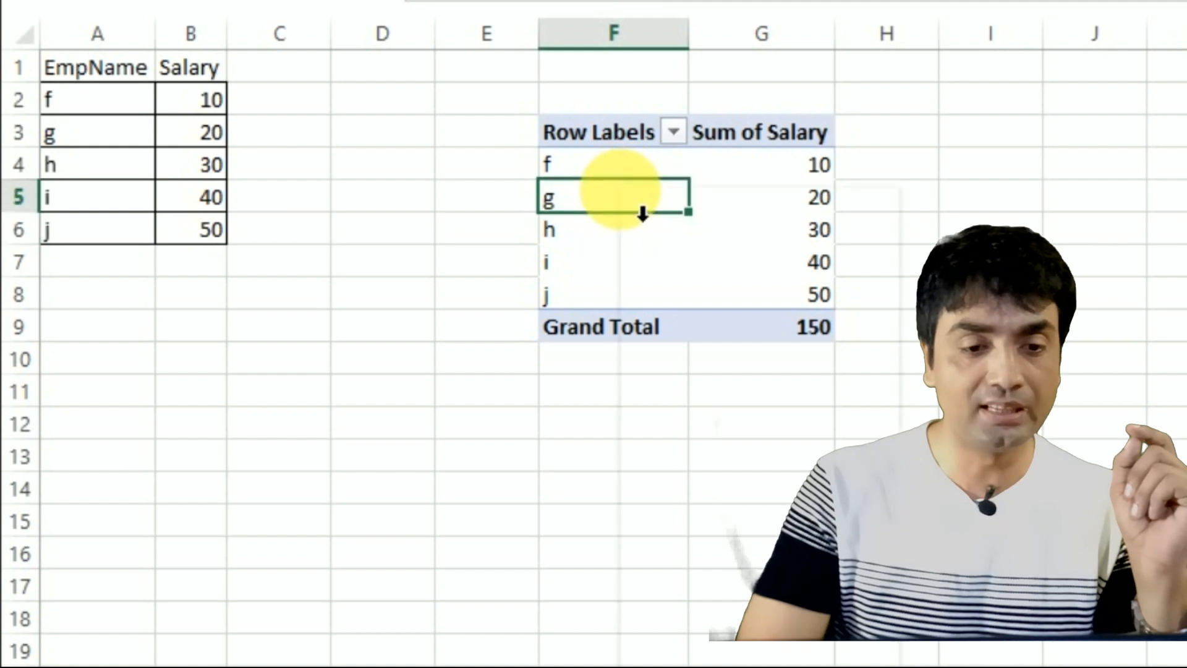
click(710, 288)
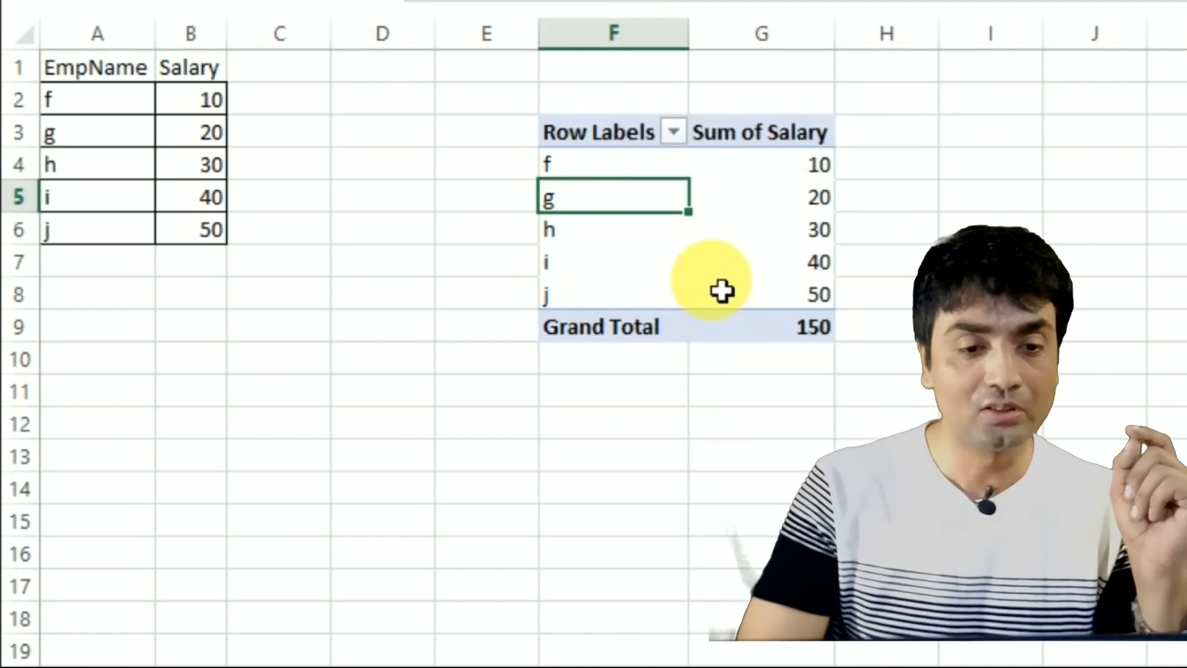
click(675, 134)
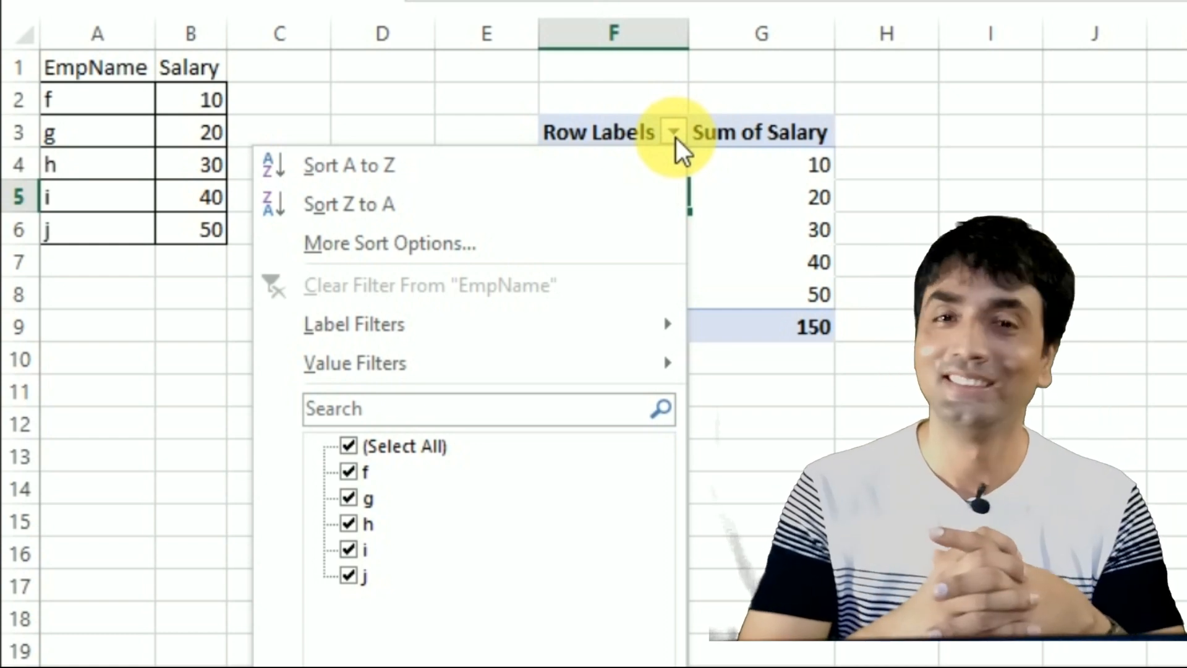
click(753, 207)
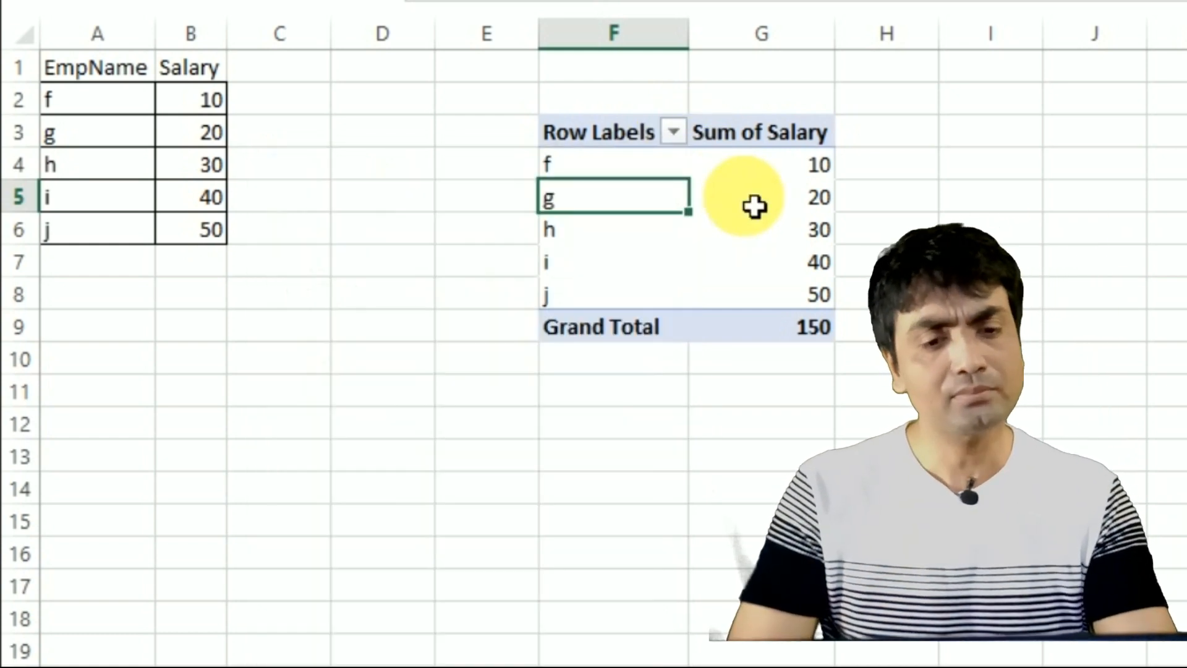
Step: Reopen PivotTable Options on the Data settings to verify items to retain is None
right_click(636, 202)
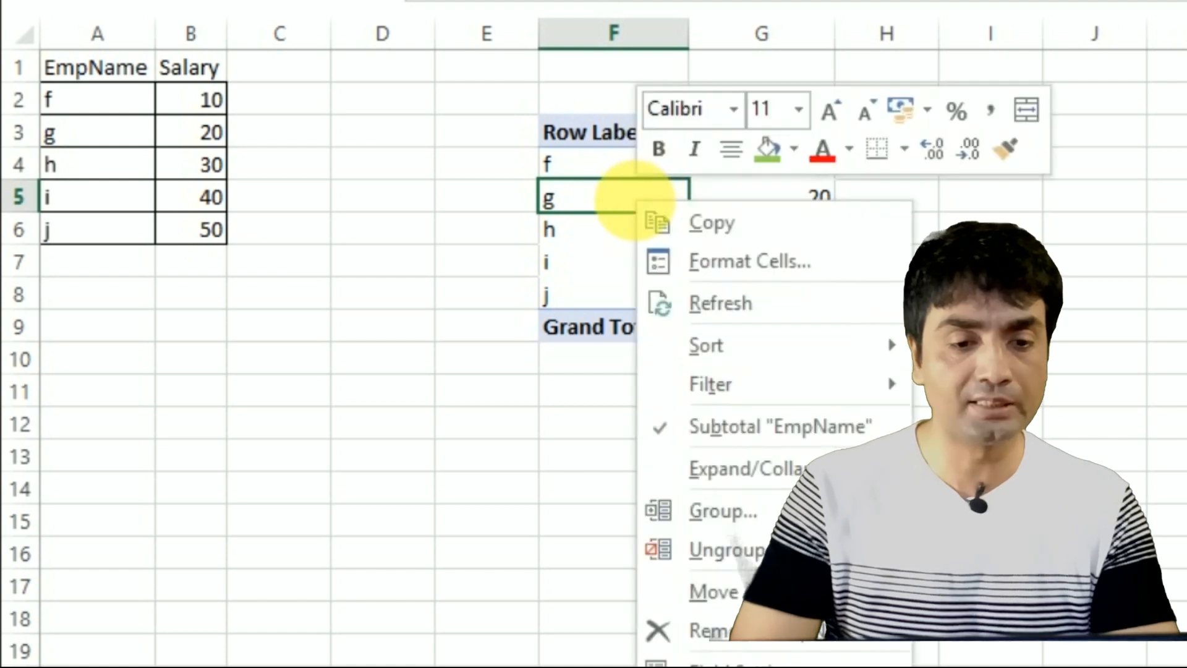
click(767, 667)
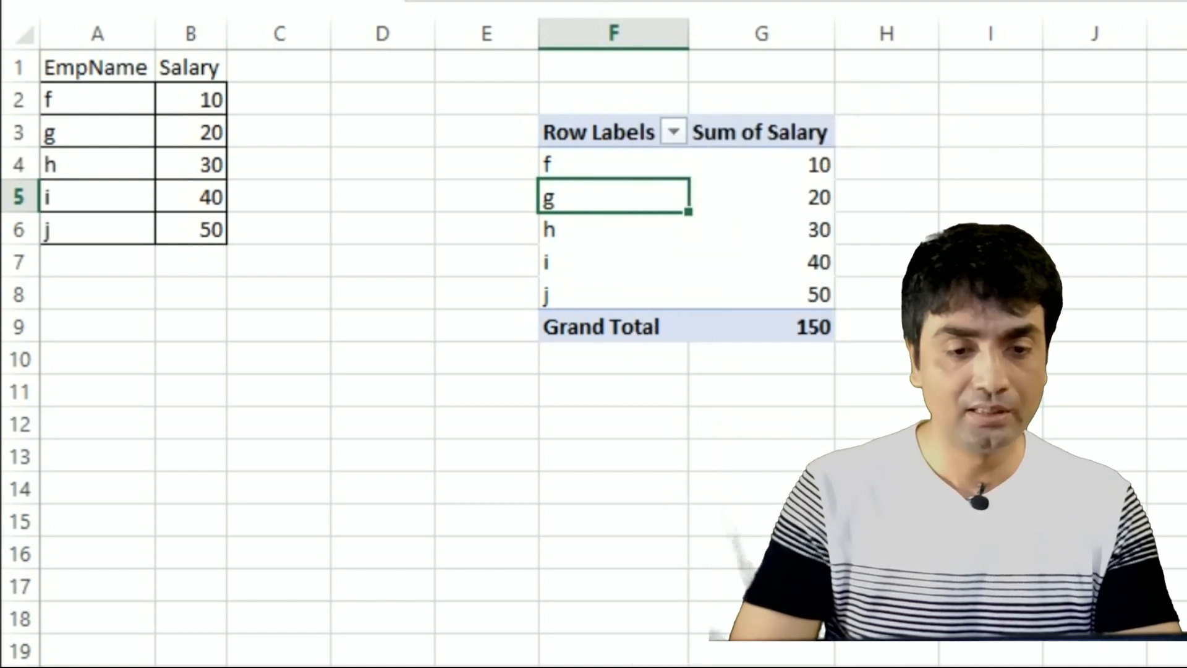
click(946, 214)
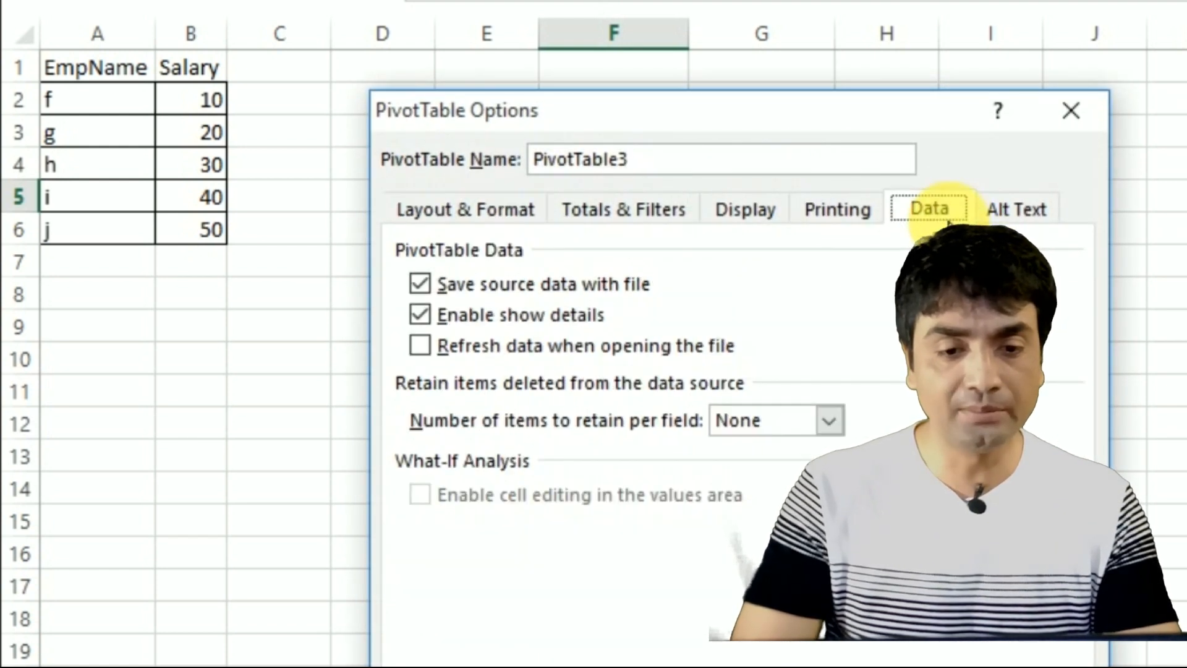
Step: Switch PivotTable Options to Alt Text and place the cursor in the empty Description box
click(1002, 214)
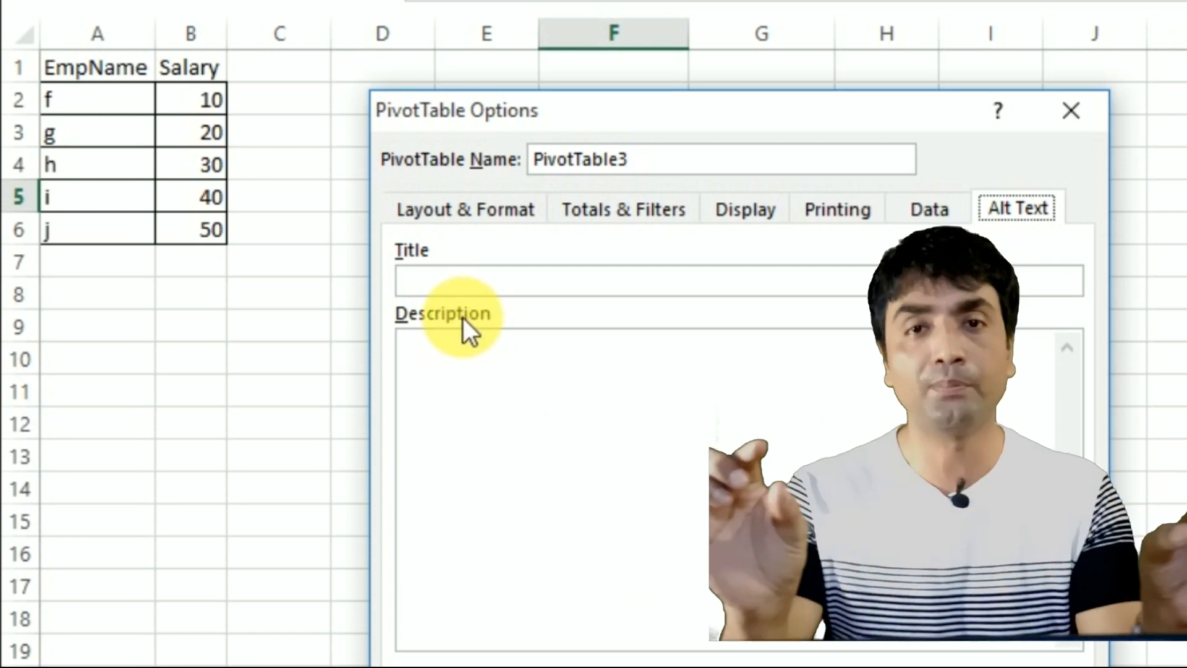
click(486, 397)
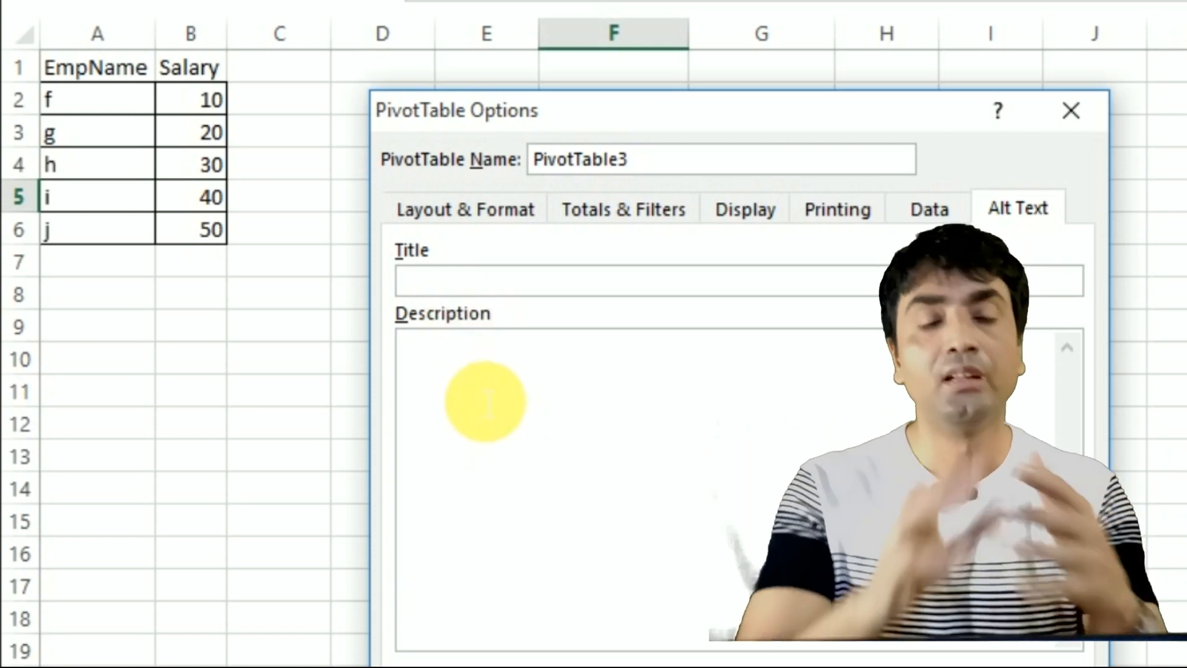